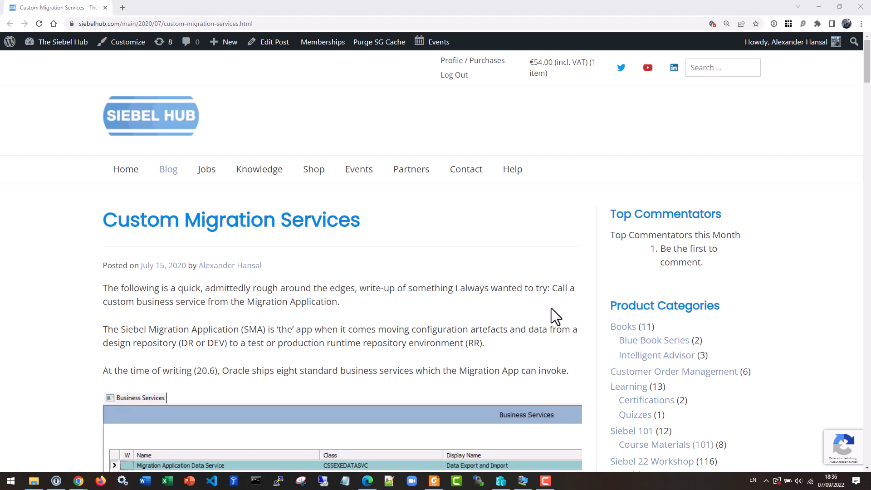
- Review the standard migration business services in the blog article, then switch to the Siebel Migration Application and examine its Metadata and Files resources
scroll(551, 308, "down", 6)
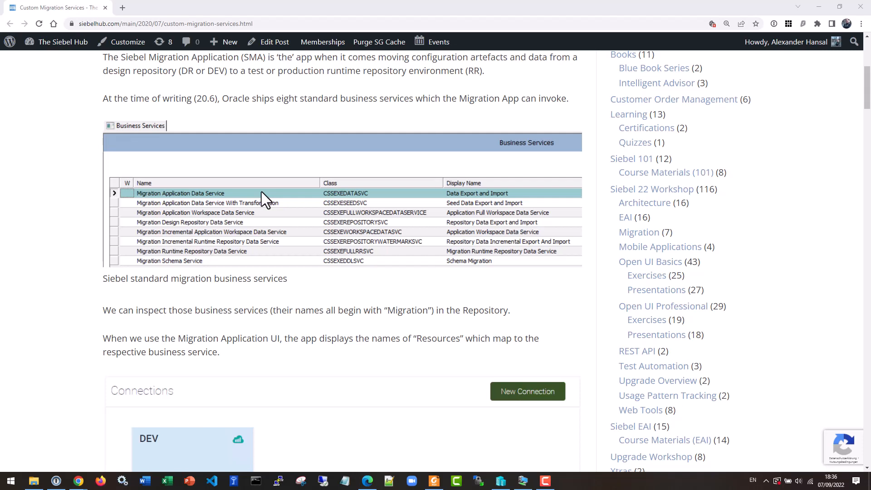
key("alt+Tab")
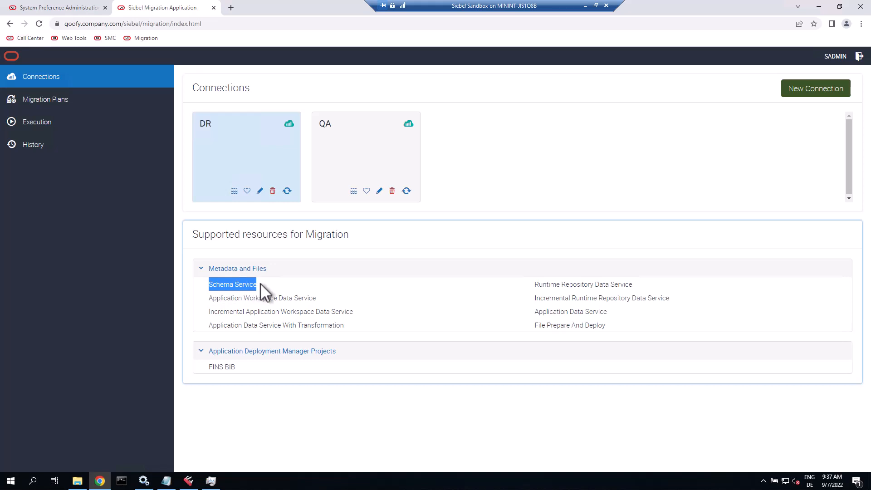
left_click_drag(261, 284, 616, 323)
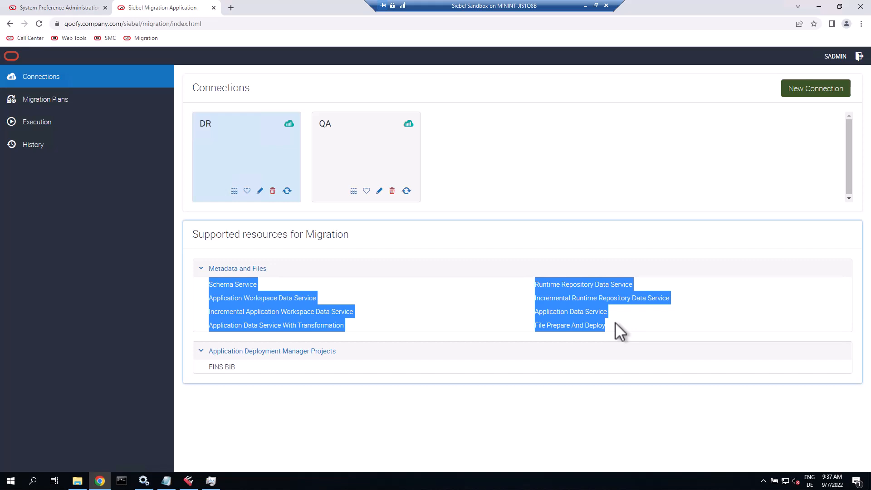
left_click(615, 322)
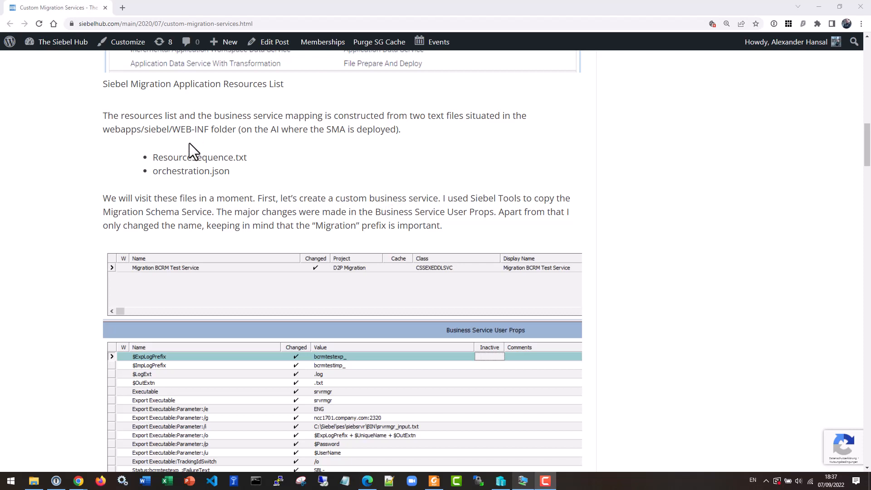
- In the blog article, read how ResourceSequence.txt, orchestration.json and the custom business service define a migration resource
left_click_drag(154, 158, 252, 159)
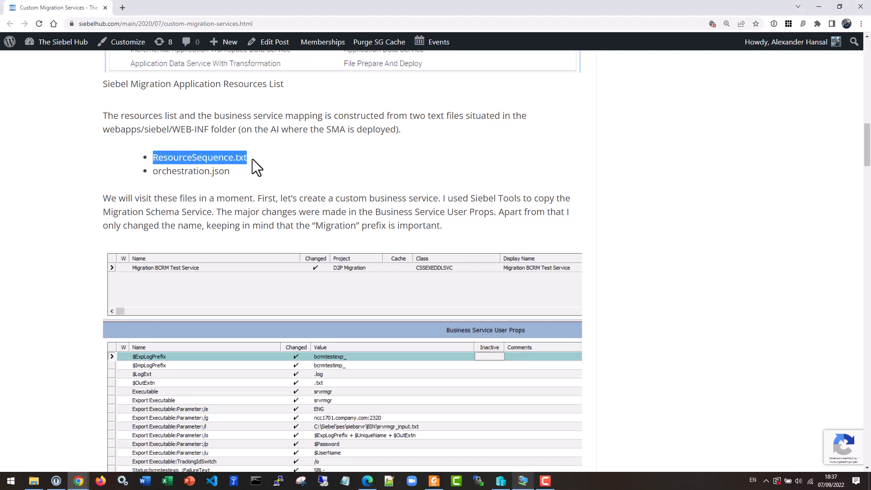
left_click_drag(154, 171, 242, 175)
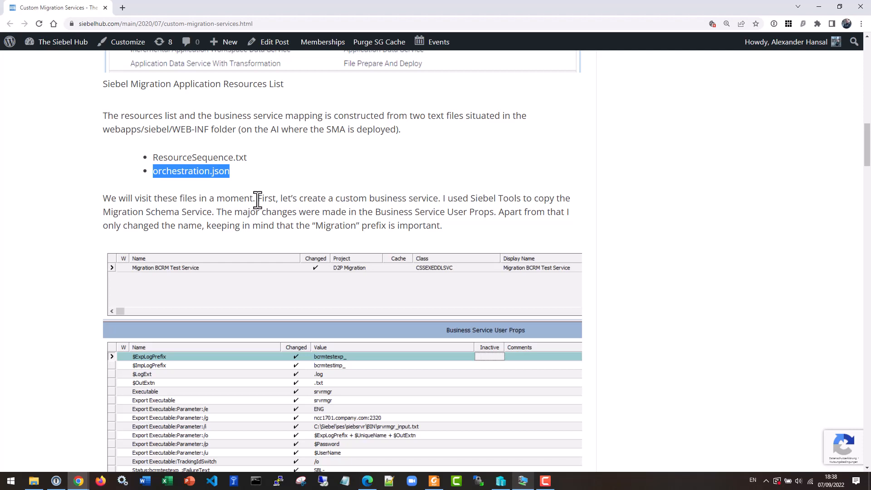
scroll(257, 200, "down", 2)
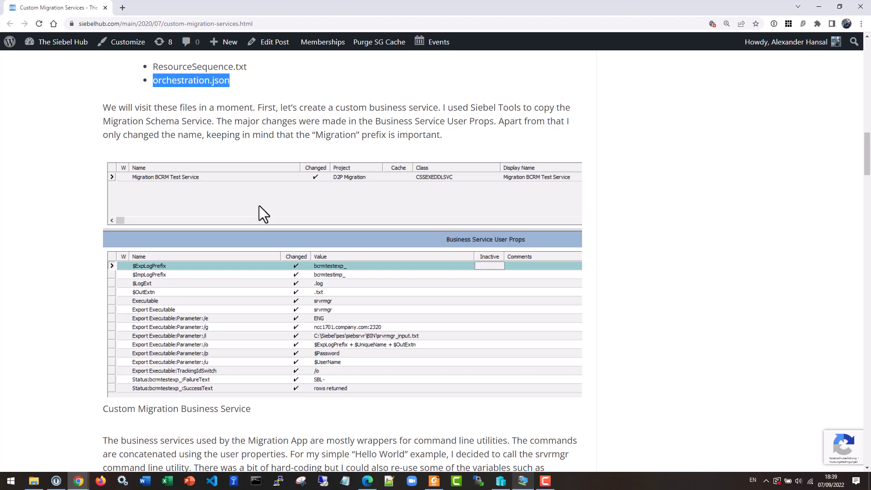
scroll(260, 206, "down", 7)
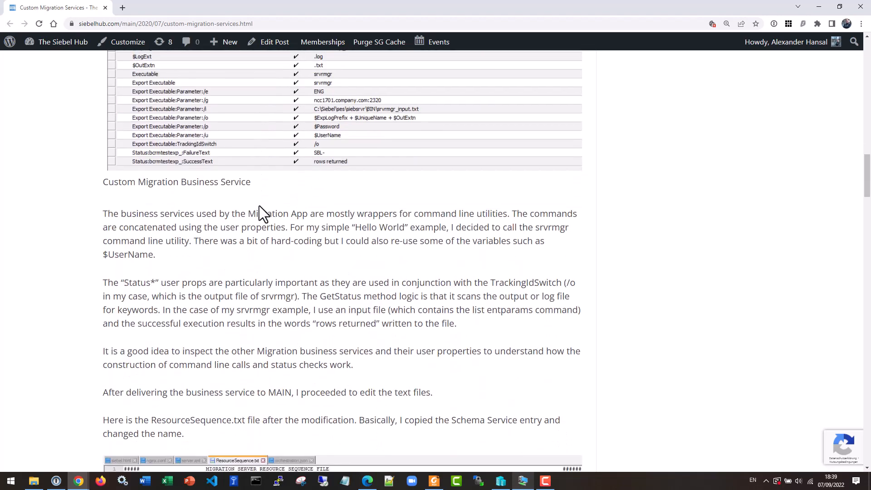
scroll(259, 205, "down", 6)
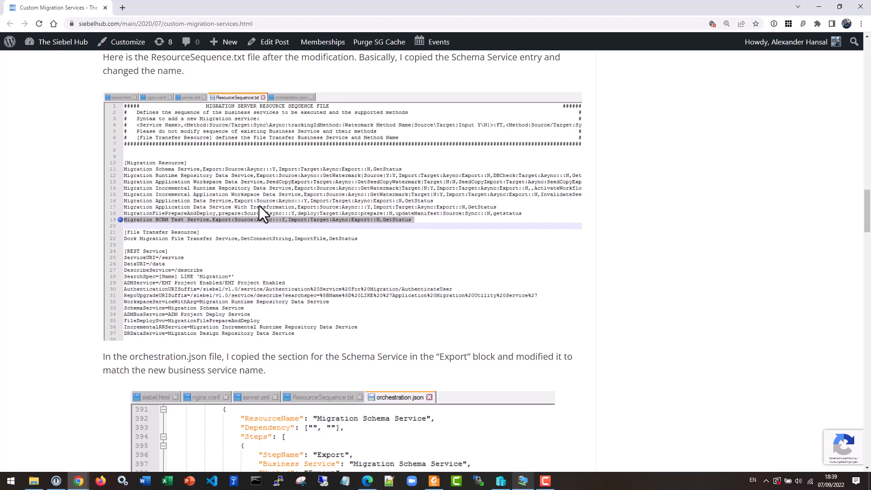
scroll(259, 206, "down", 10)
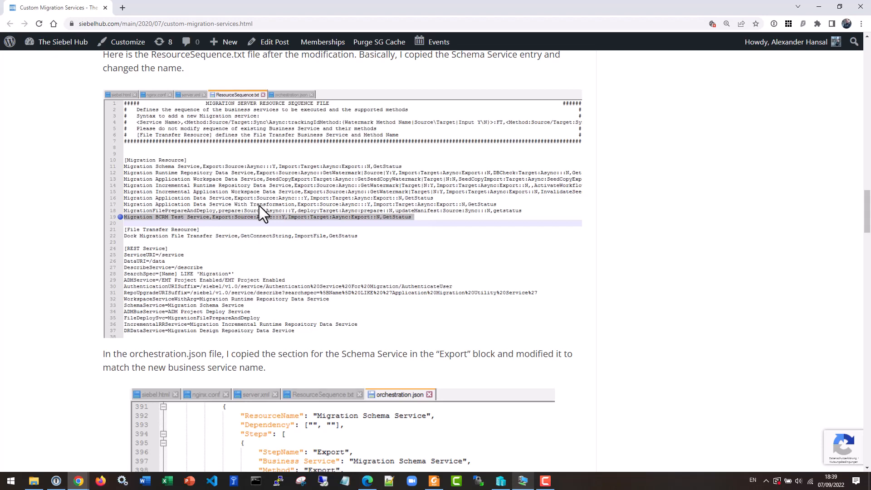
- Read the article's remaining sections on registering the business service with a responsibility, refreshing the resources and executing the migration plan
scroll(262, 212, "down", 5)
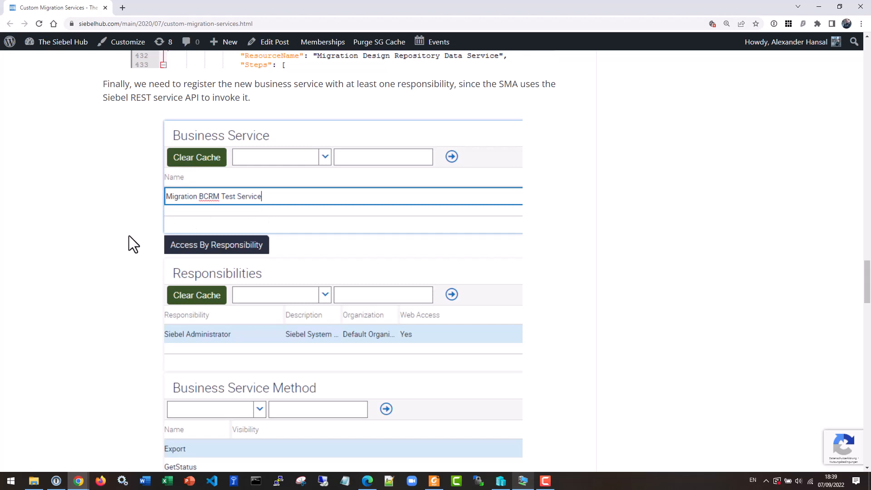
scroll(129, 236, "down", 4)
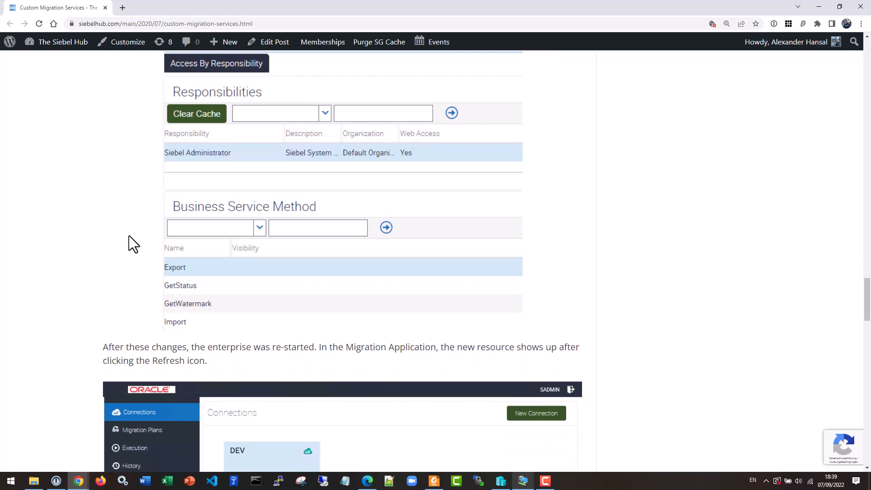
scroll(128, 235, "down", 3)
scroll(129, 235, "down", 4)
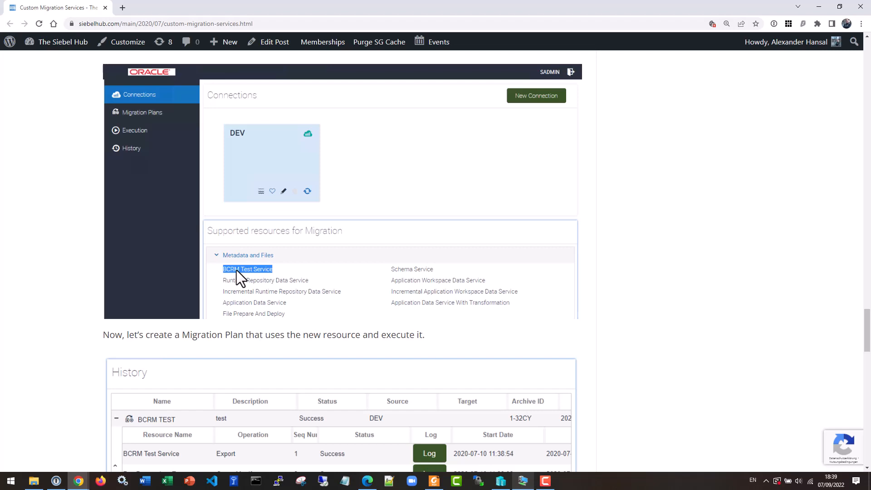
scroll(236, 270, "down", 6)
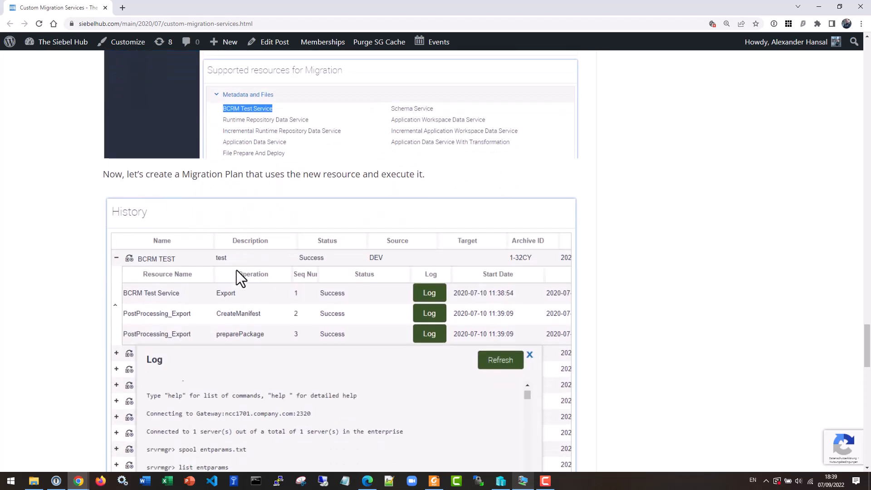
scroll(236, 270, "down", 2)
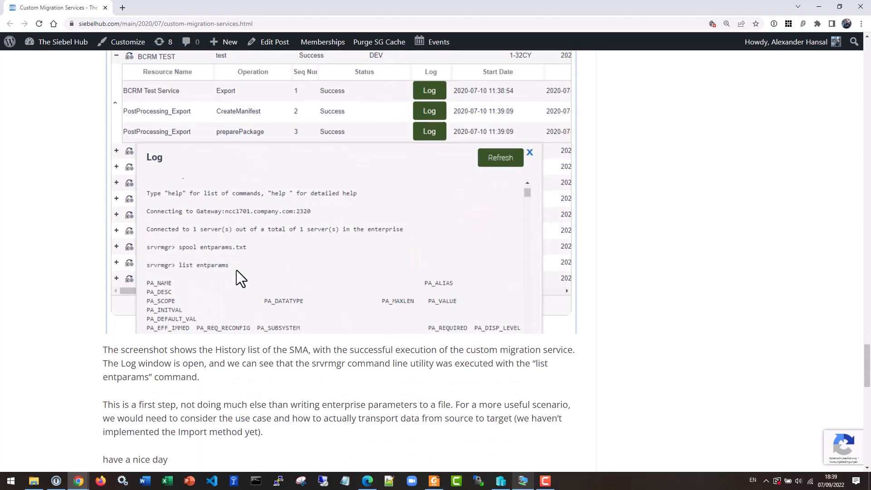
scroll(236, 270, "down", 2)
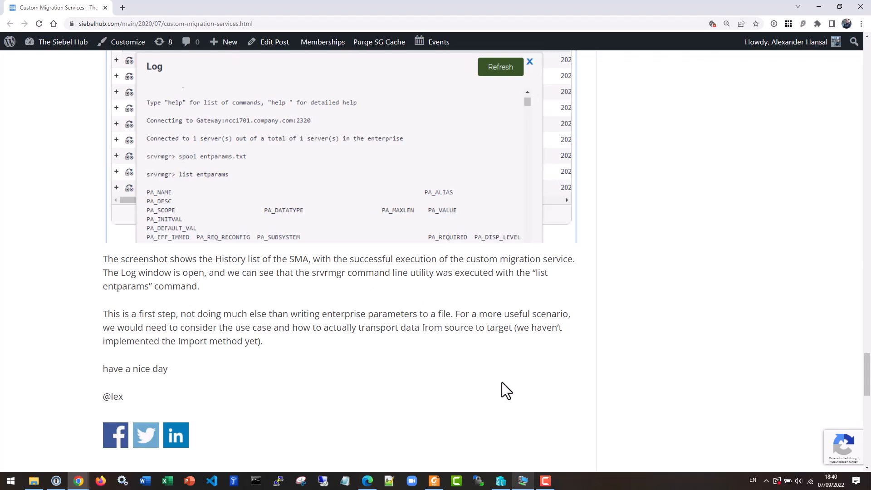
- Switch back to the Siebel Migration Application and examine all supported Metadata and Files resources of the DR connection
left_click(524, 481)
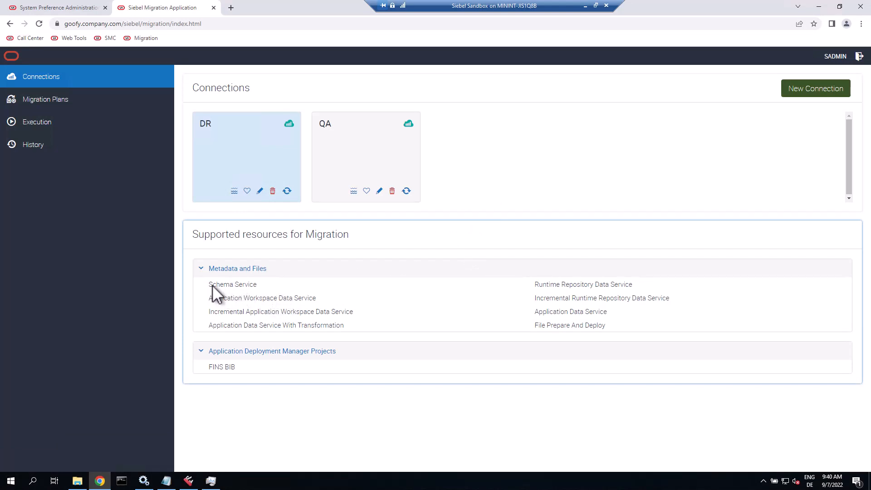
left_click_drag(210, 286, 324, 294)
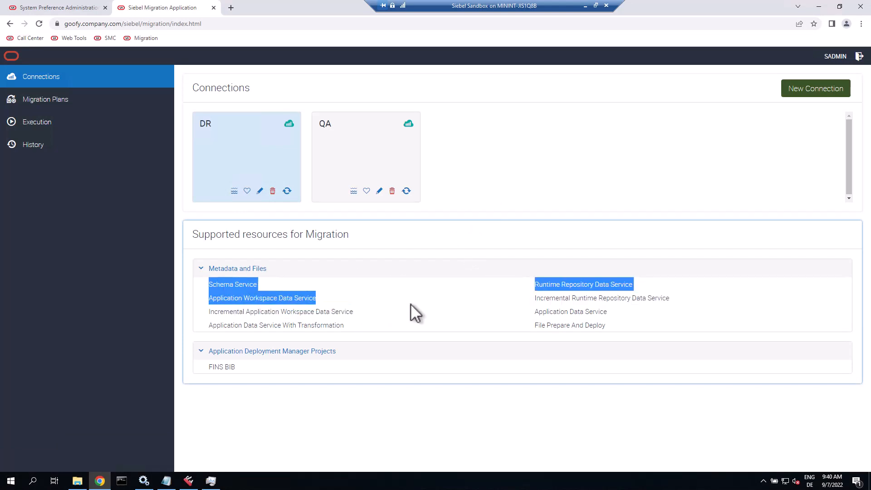
left_click_drag(410, 303, 623, 315)
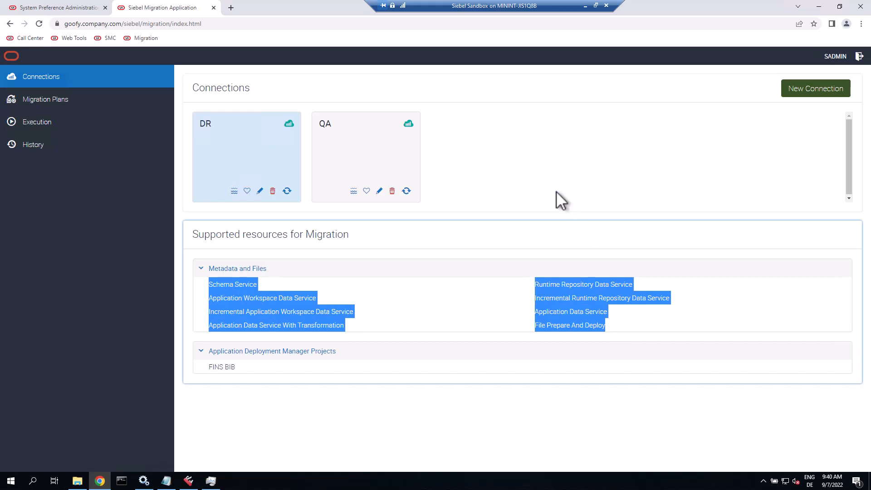
- Switch to Siebel Tools and compare Migration Application Data Service With PreDelete with Migration Application Data Service, including the custom service's class
left_click(192, 484)
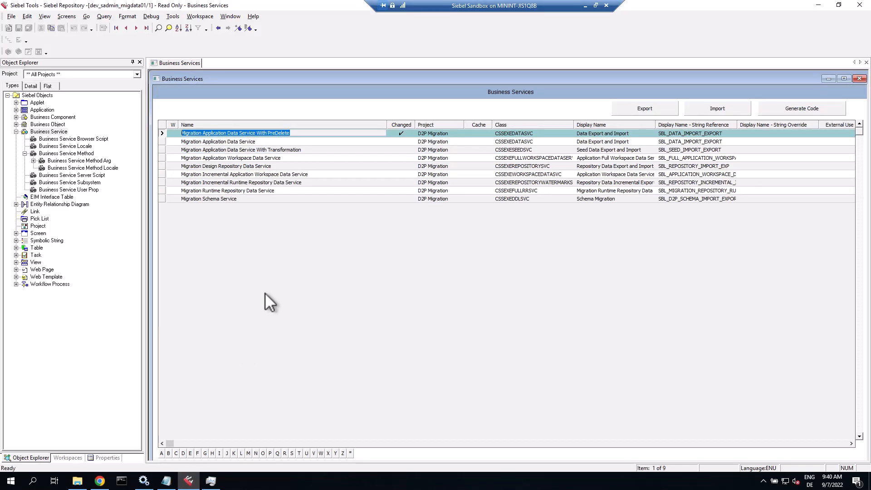
left_click(301, 141)
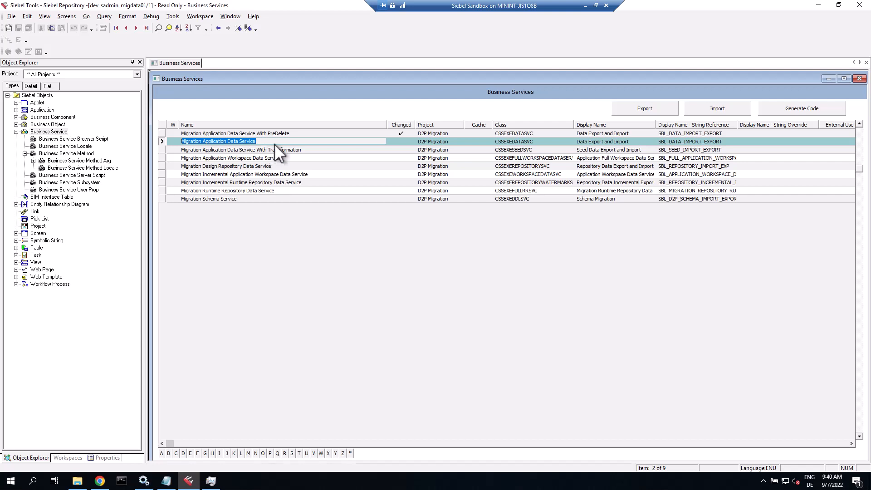
left_click(297, 134)
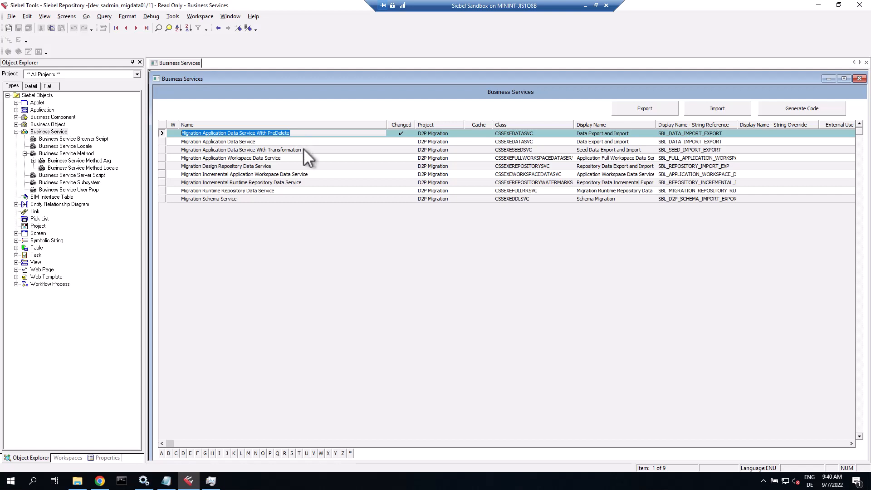
left_click(304, 143)
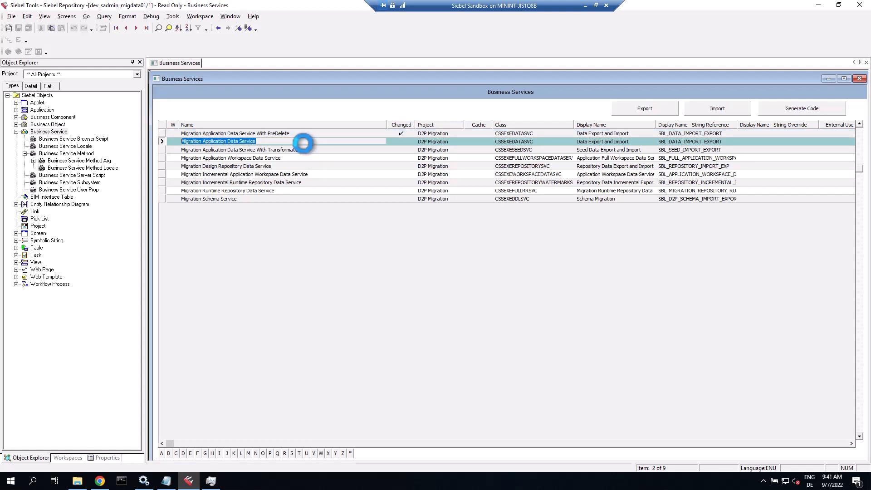
left_click(306, 133)
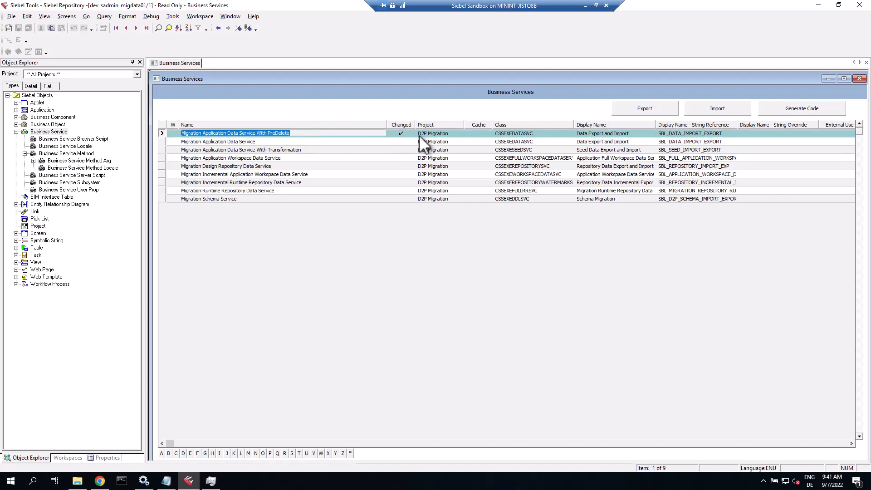
left_click(496, 134)
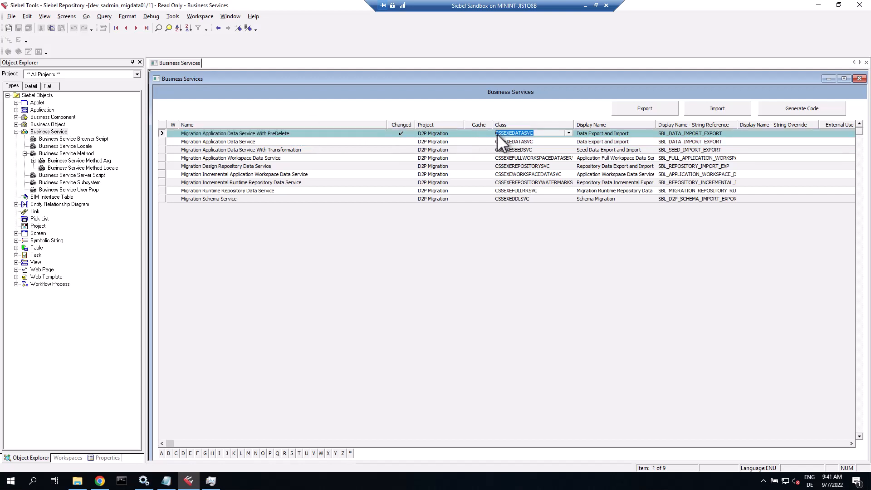
left_click(301, 135)
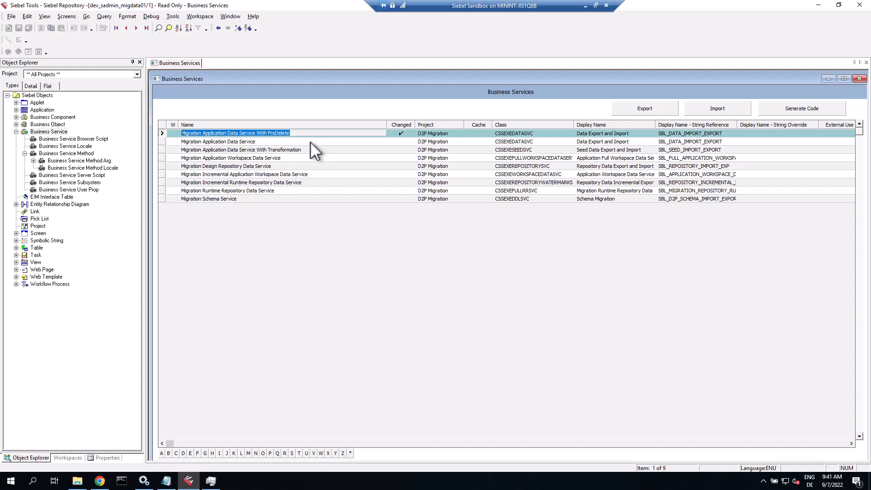
- Examine the Export, GetStatus and Import business service methods of Migration Application Data Service With PreDelete
left_click(62, 154)
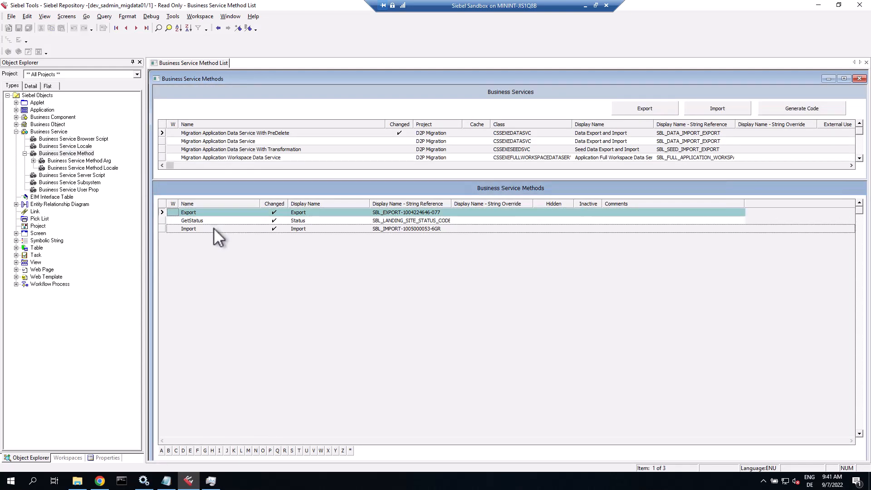
left_click(214, 227)
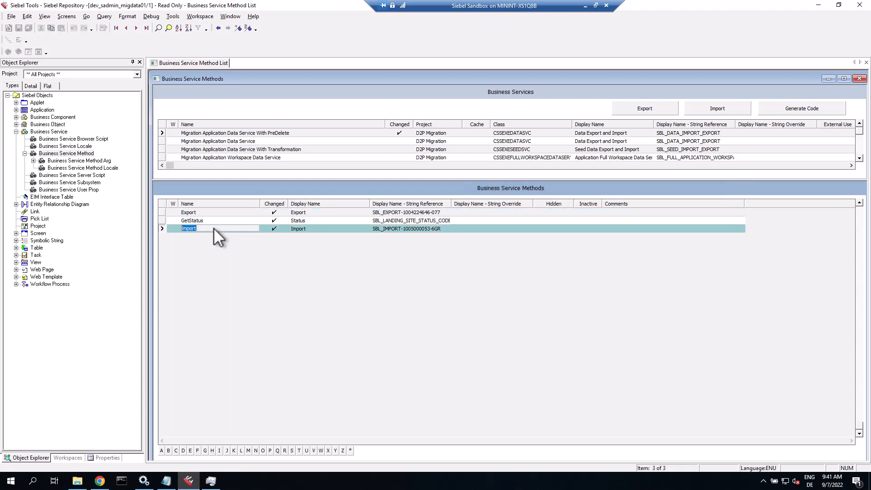
left_click(216, 212)
left_click(215, 221)
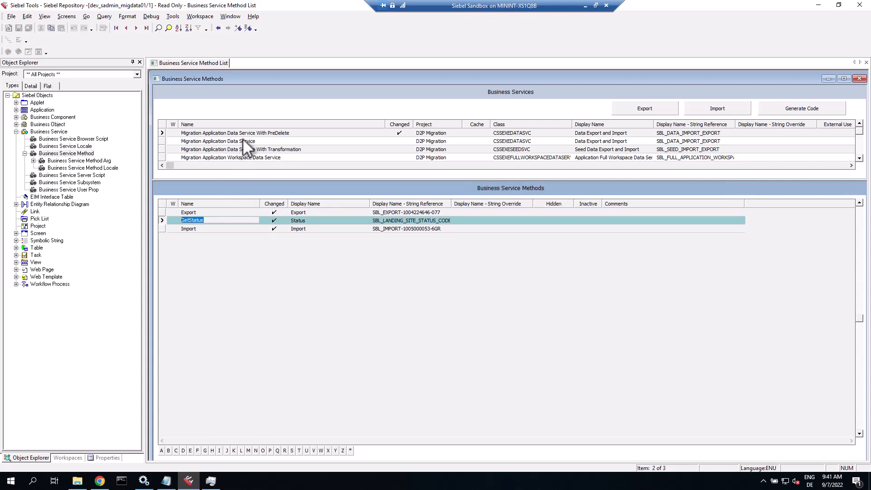
- Compare the business service user properties of Migration Application Data Service With PreDelete with those of Migration Application Data Service
left_click(83, 189)
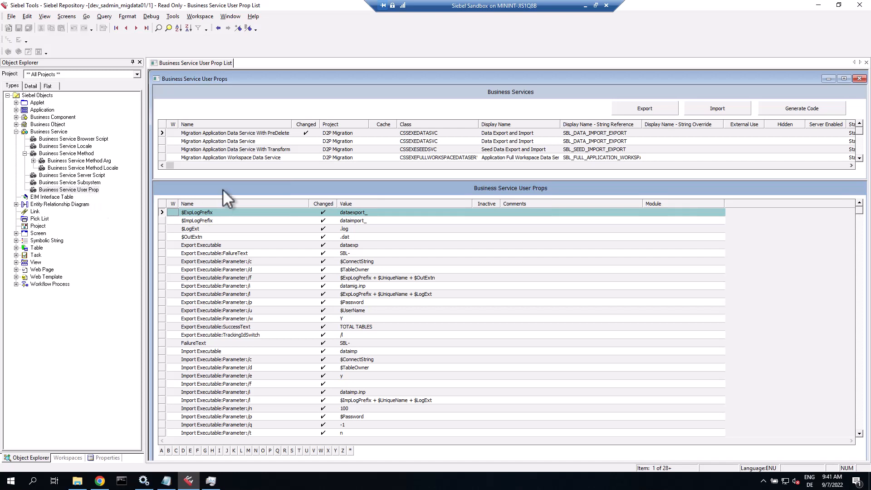
left_click(243, 142)
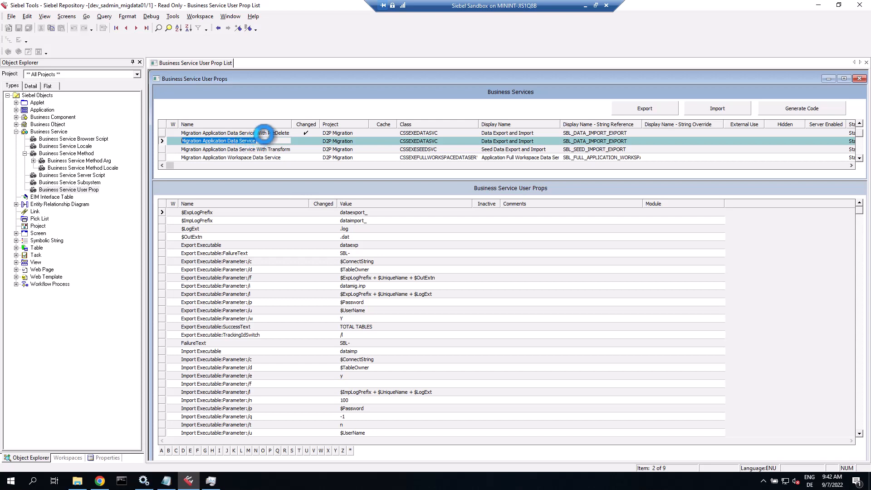
left_click(265, 133)
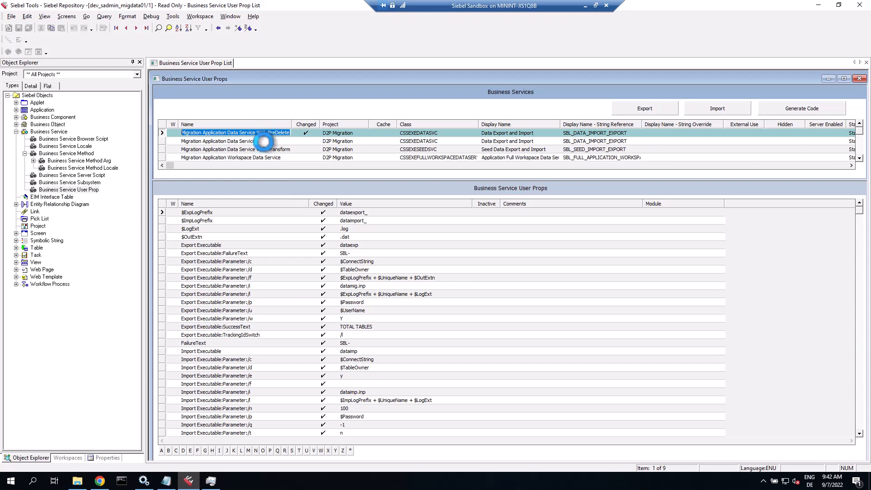
left_click(264, 141)
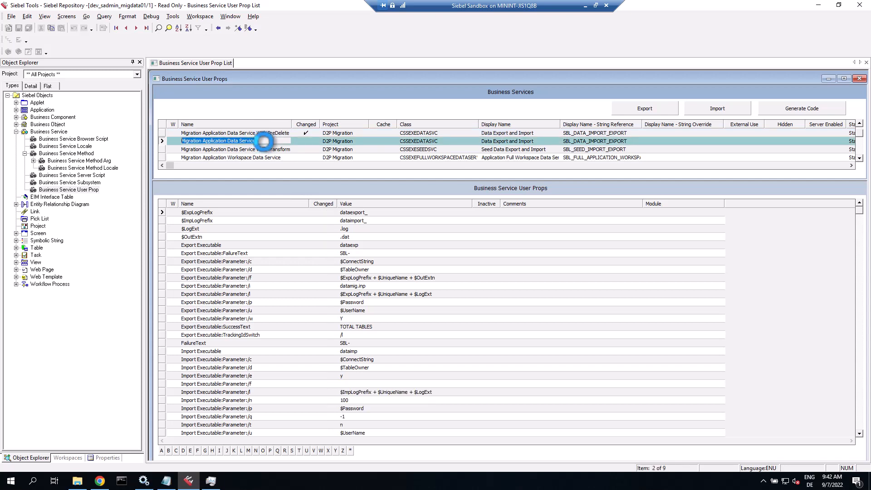
- Inspect the Export Executable user property of Migration Application Data Service and its value
left_click(231, 245)
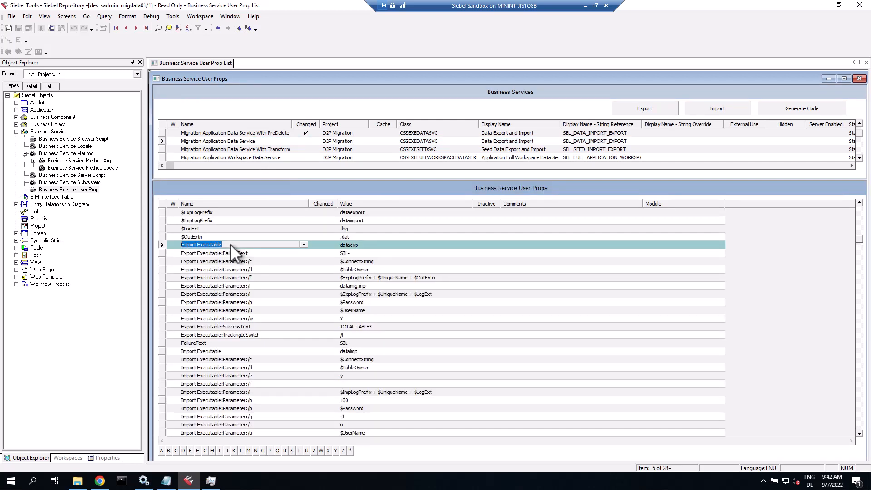
left_click(189, 246)
left_click_drag(198, 246, 222, 247)
left_click(349, 245)
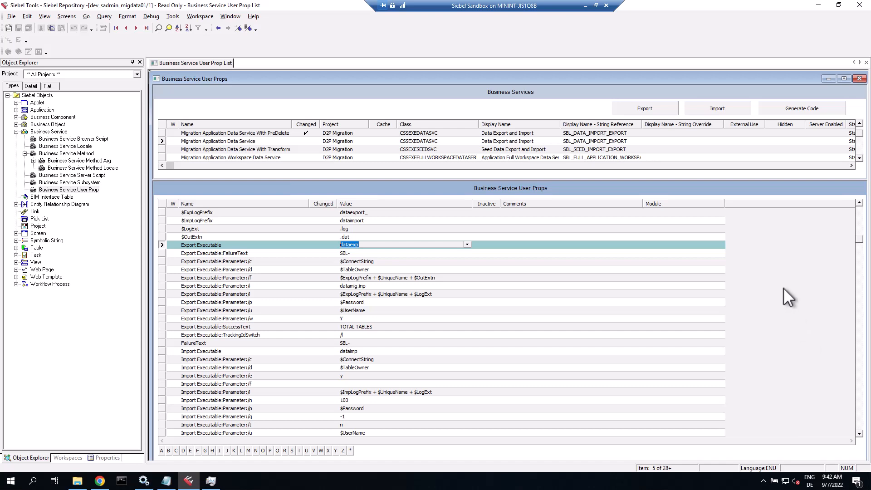
- Browse the user properties of the other migration data services, ending at Migration Incremental Runtime Repository Data Service
left_click(371, 244)
left_click(859, 158)
left_click(859, 159)
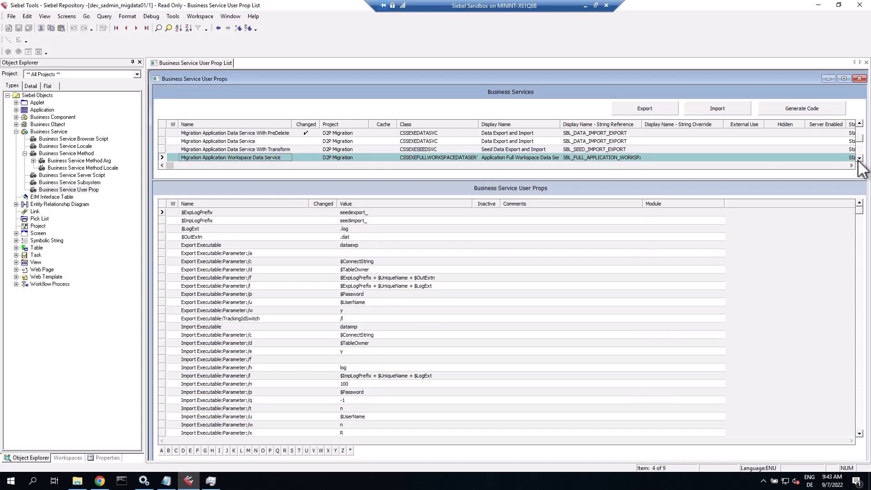
left_click(858, 159)
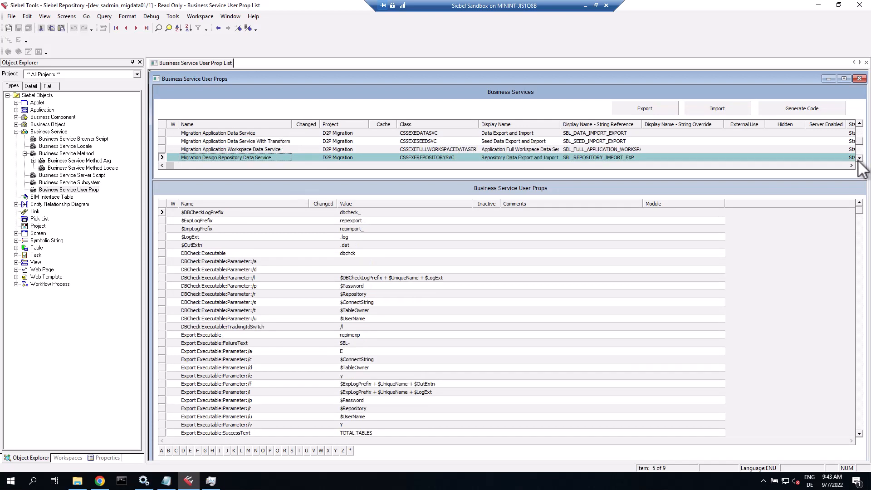
left_click(858, 158)
left_click(859, 158)
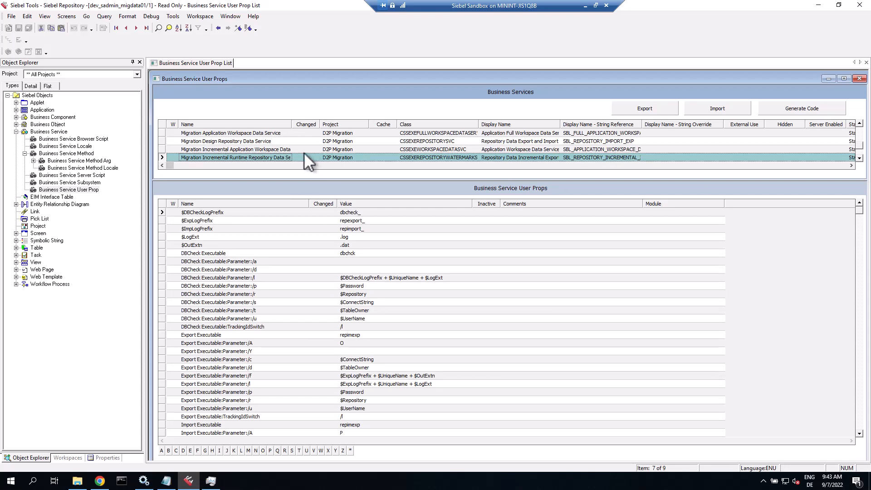
left_click(277, 159)
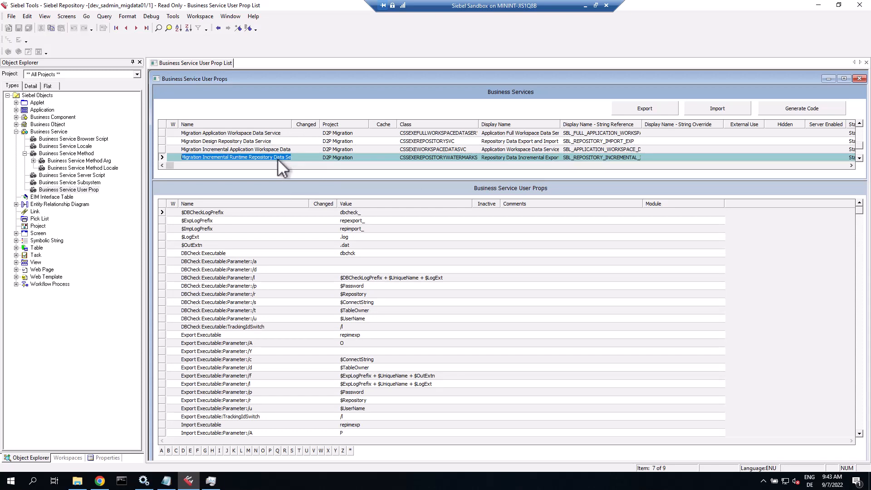
- Inspect the Export Executable user property of Migration Incremental Runtime Repository Data Service and its /A and /c parameters
left_click(364, 336)
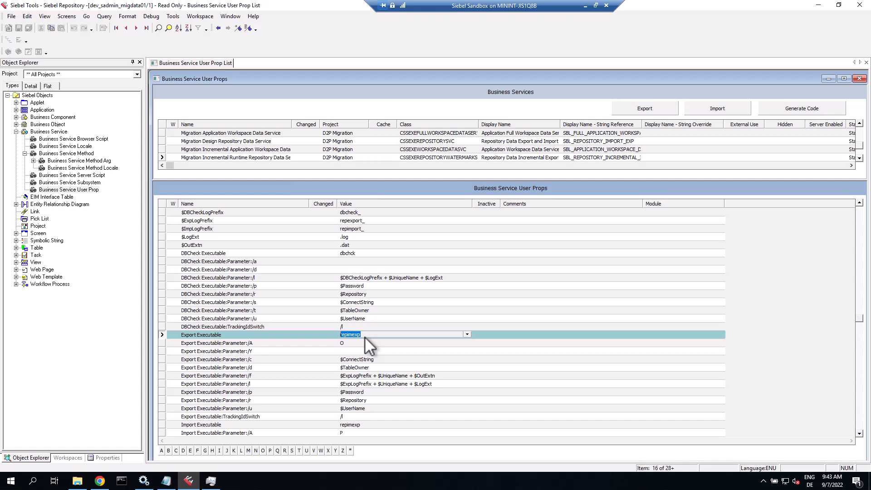
left_click(280, 342)
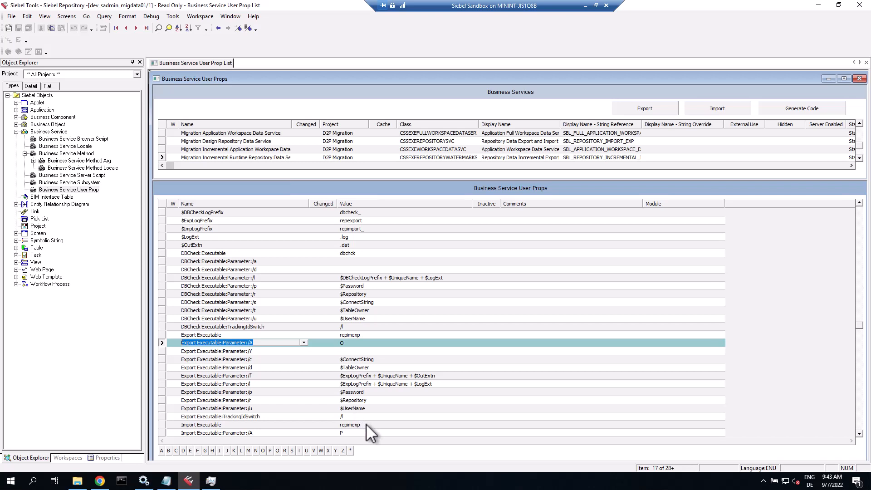
left_click(372, 361)
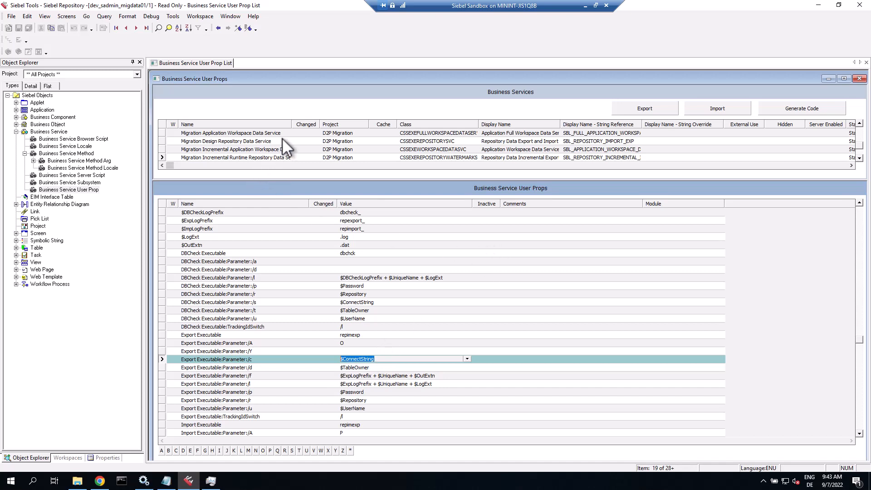
- Return to Migration Application Data Service and examine its Export Executable, the export /i parameter and the import /l parameter
left_click_drag(860, 144, 861, 130)
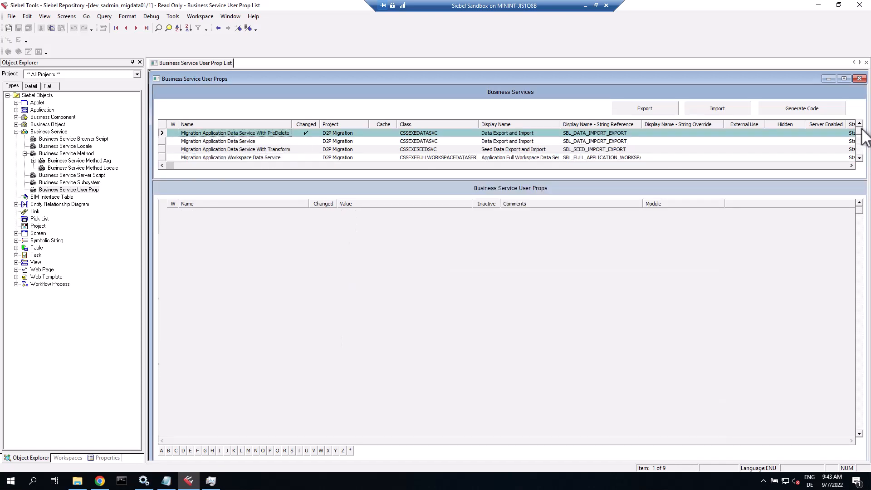
left_click(268, 141)
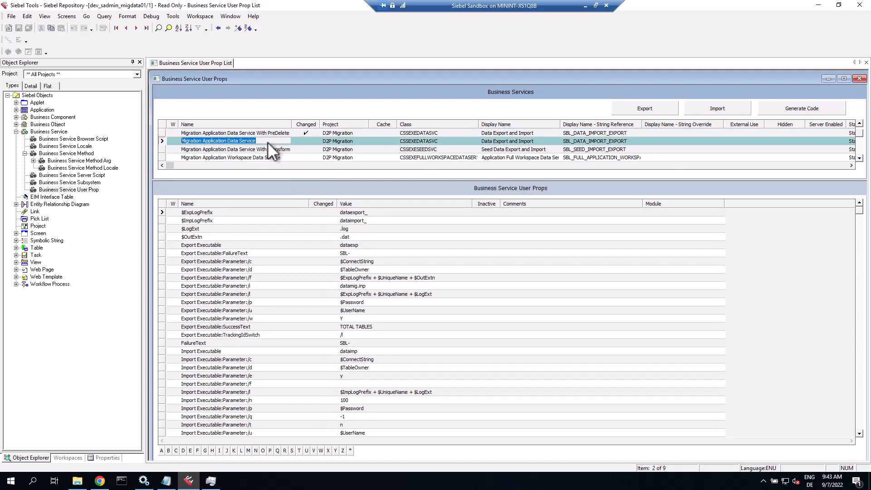
left_click(365, 246)
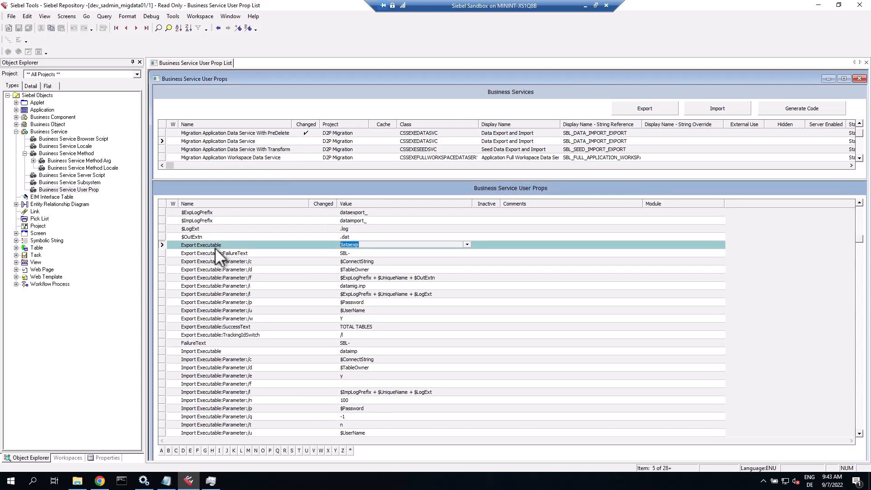
left_click(256, 286)
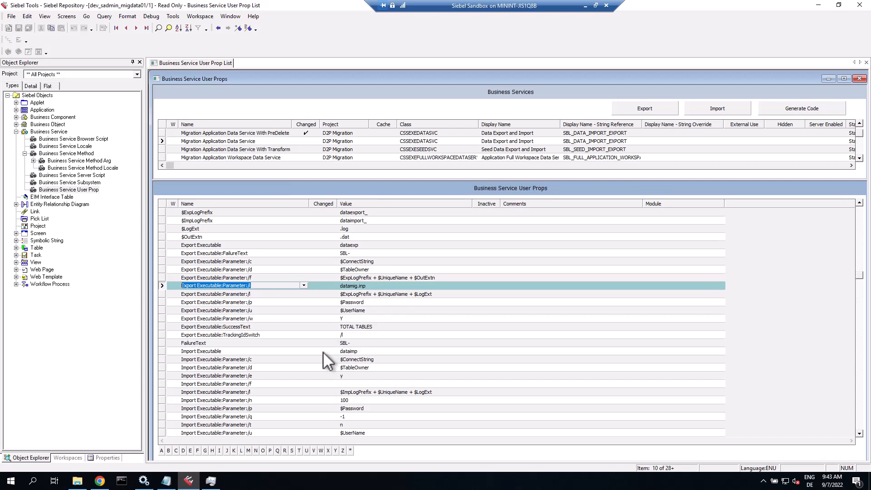
left_click(256, 392)
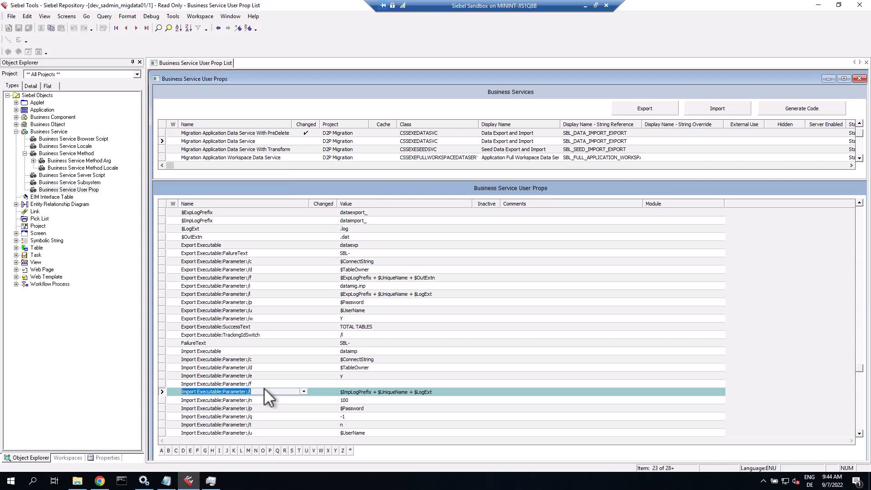
- Switch to Command Prompt, run dataimp without arguments, and examine its /U, /P, /W pre-delete and /I input file arguments
key("alt+Tab")
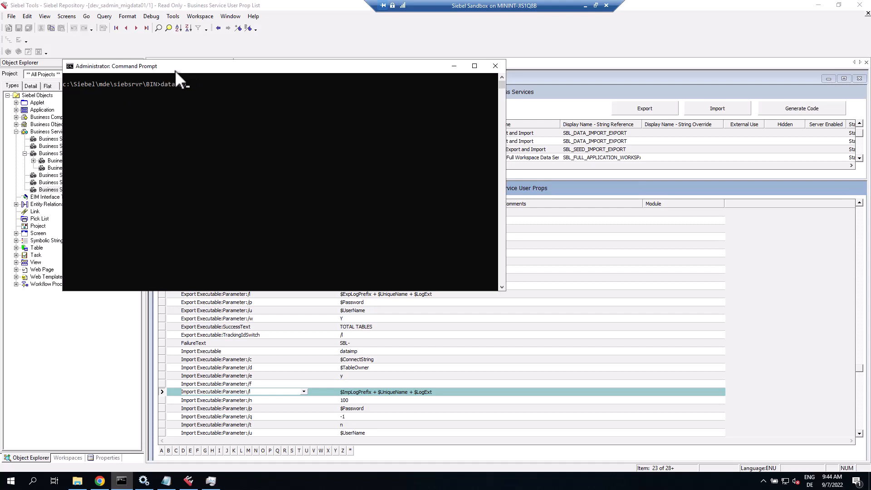
key("Return")
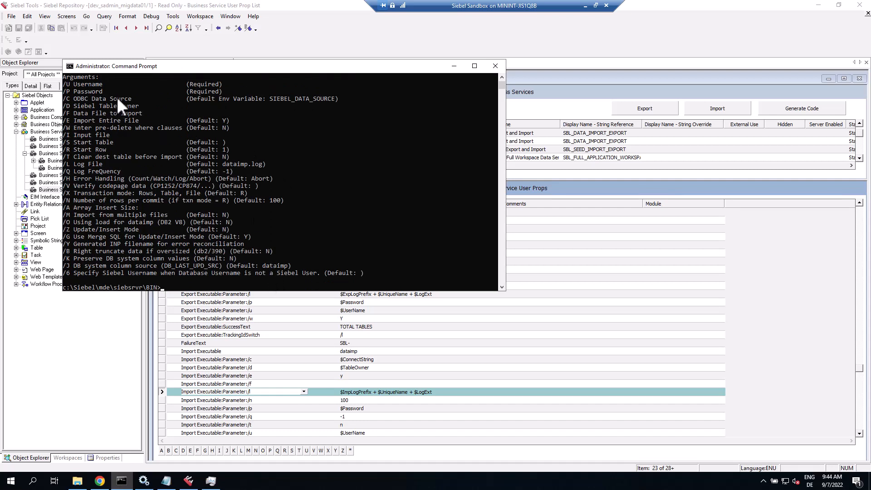
left_click_drag(63, 84, 102, 94)
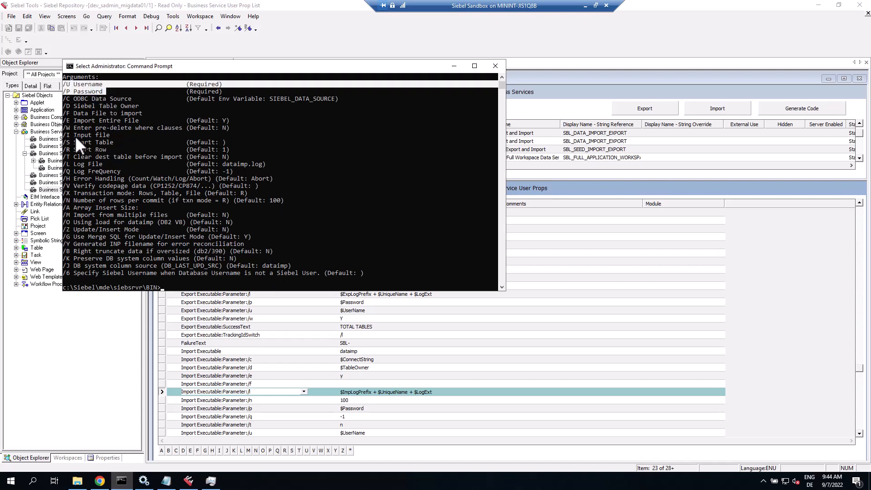
left_click_drag(64, 135, 101, 135)
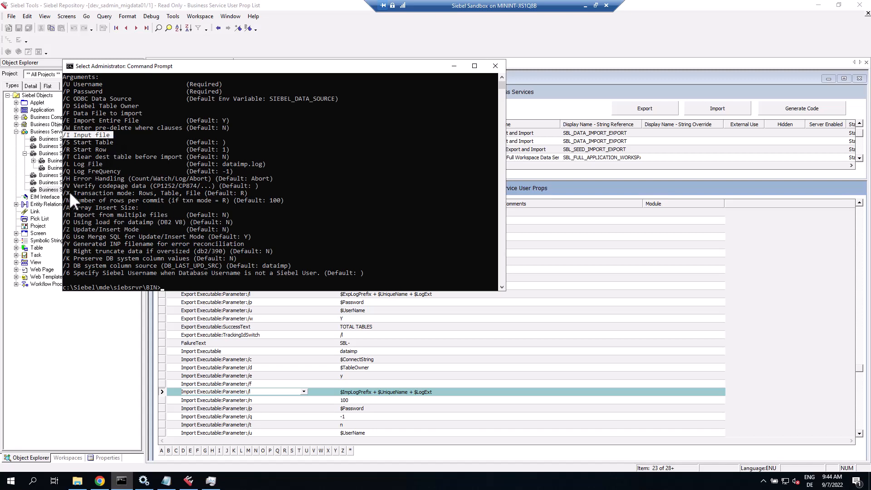
left_click(64, 127)
left_click_drag(70, 127, 237, 129)
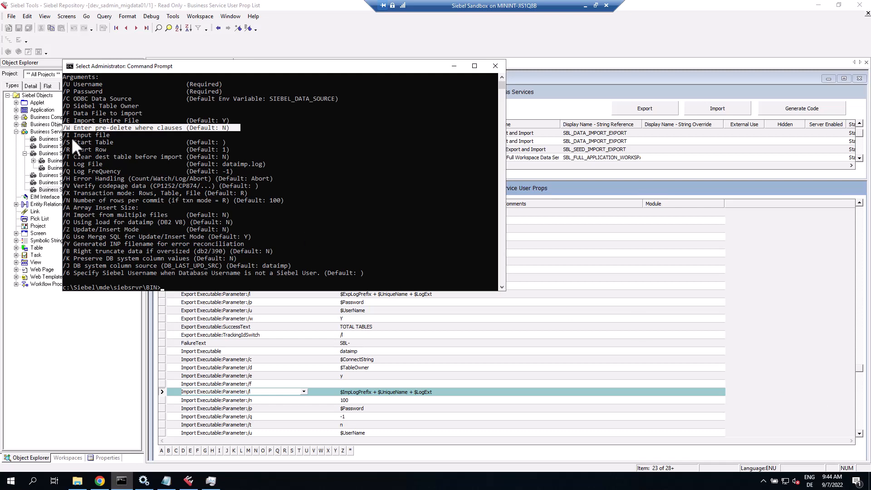
left_click_drag(64, 134, 107, 132)
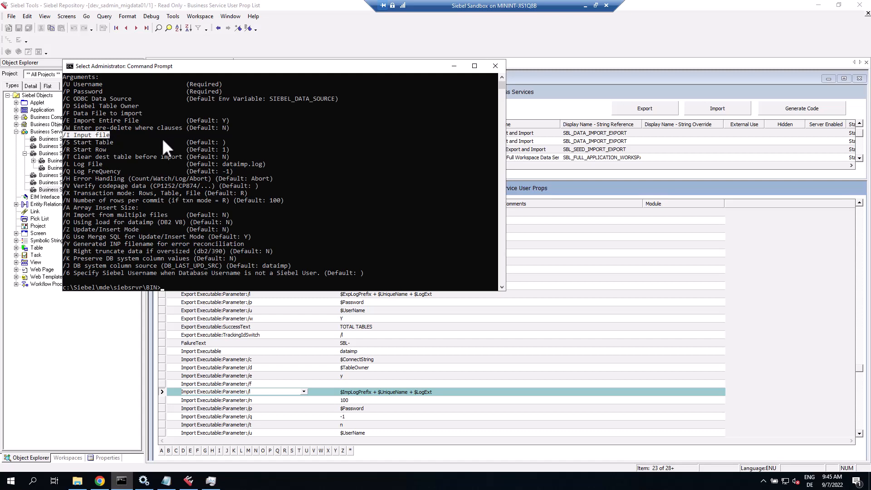
- Switch back to Siebel Tools and check the Import Executable and its /w parameter for Migration Application Data Service
left_click(447, 369)
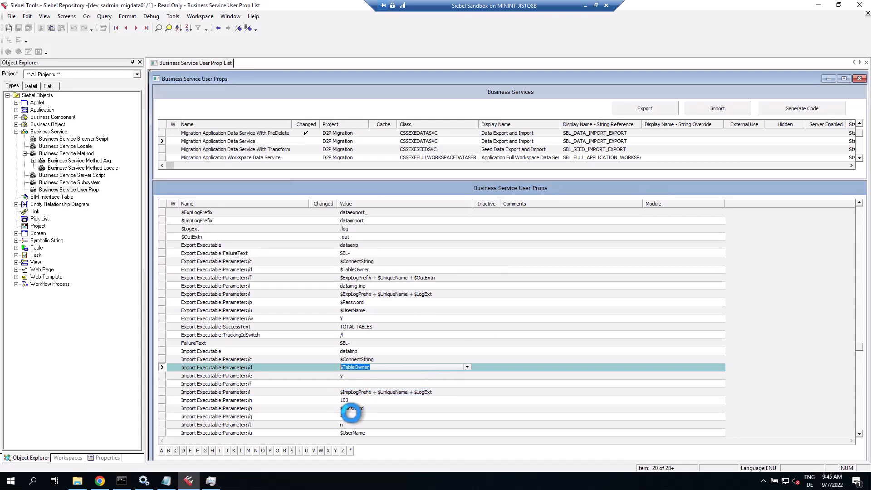
left_click(268, 141)
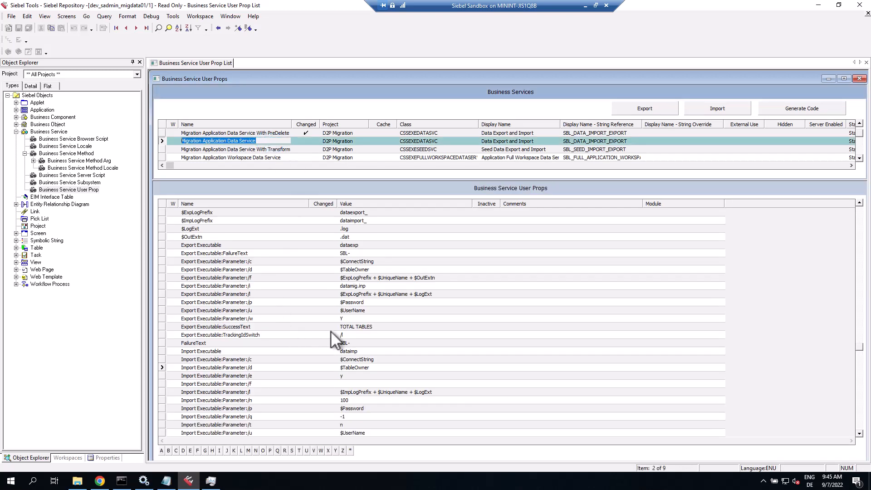
left_click(369, 352)
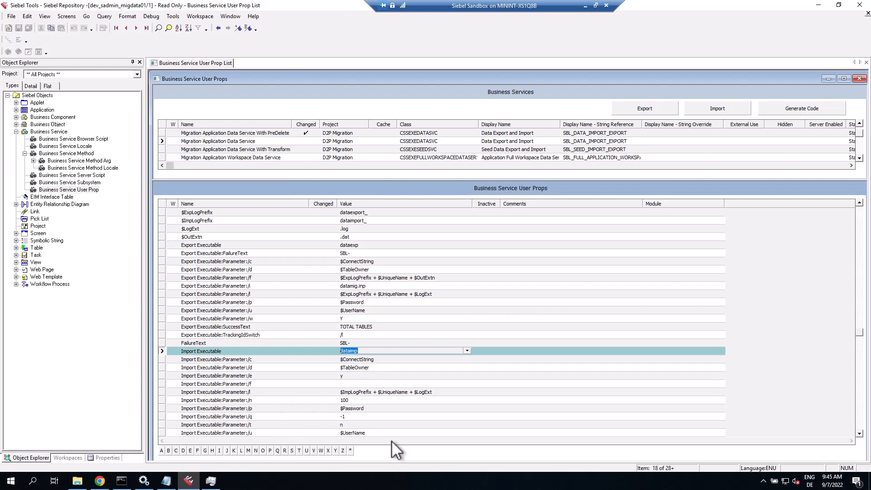
left_click(858, 418)
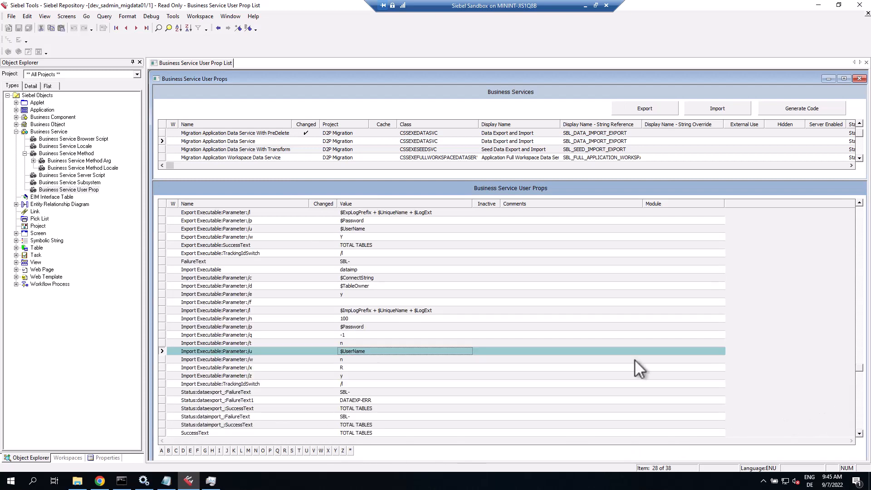
left_click(267, 358)
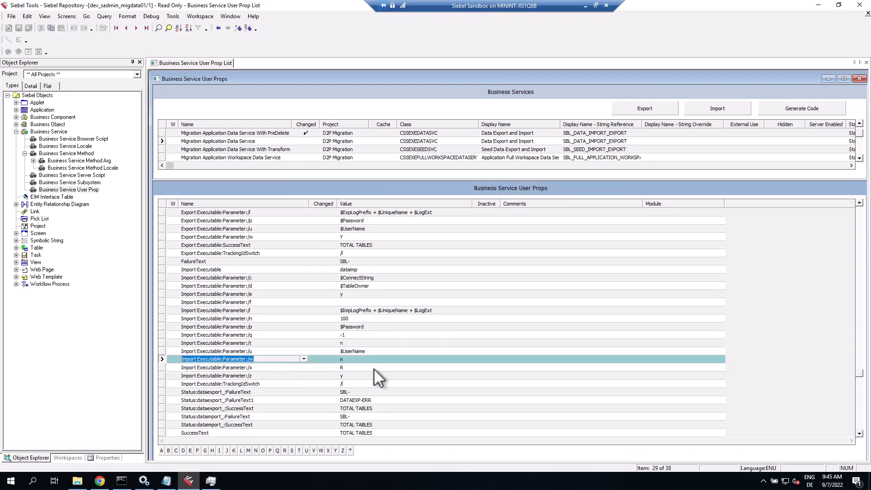
left_click(364, 360)
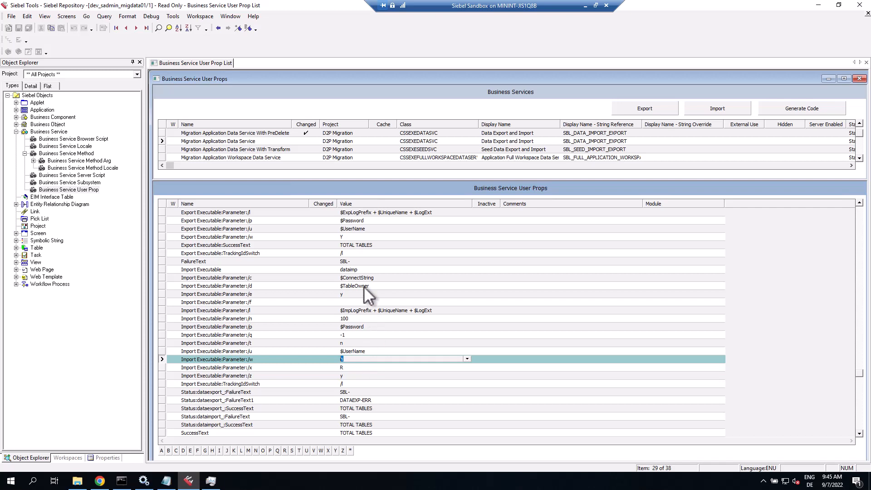
- Inspect the Import Executable:Parameter:/i user property of Migration Application Data Service With PreDelete and its value
left_click(275, 132)
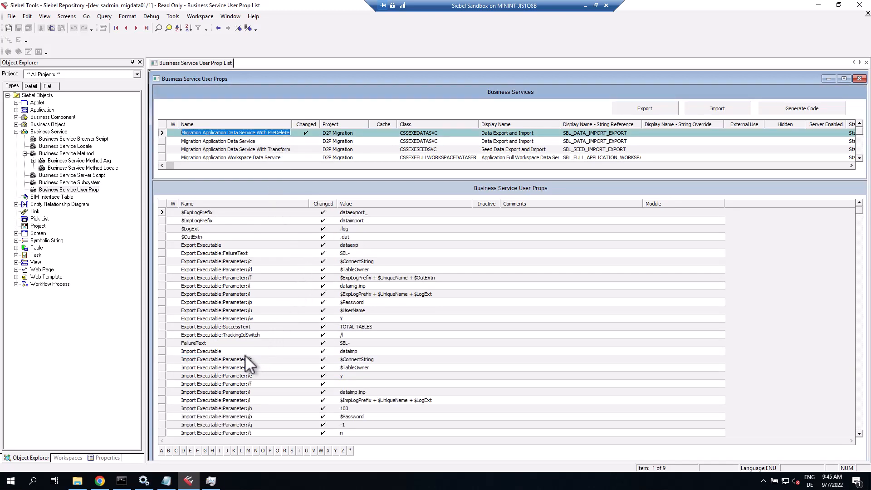
left_click(252, 391)
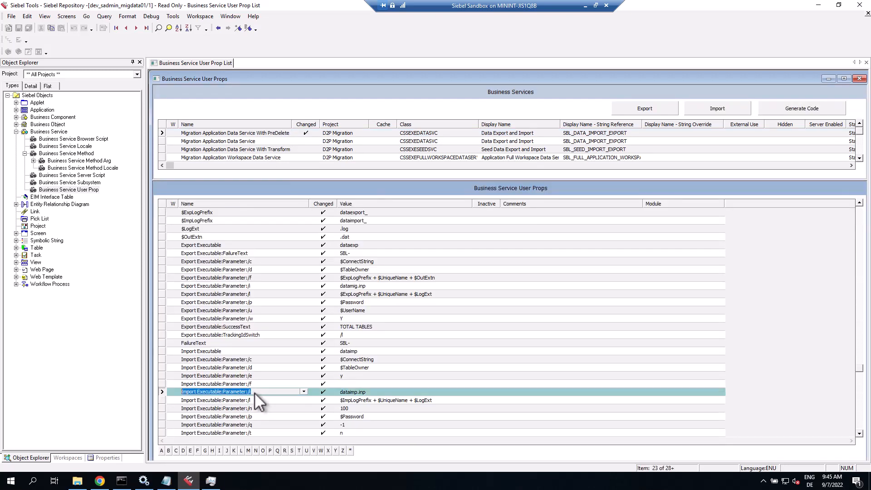
left_click(364, 391)
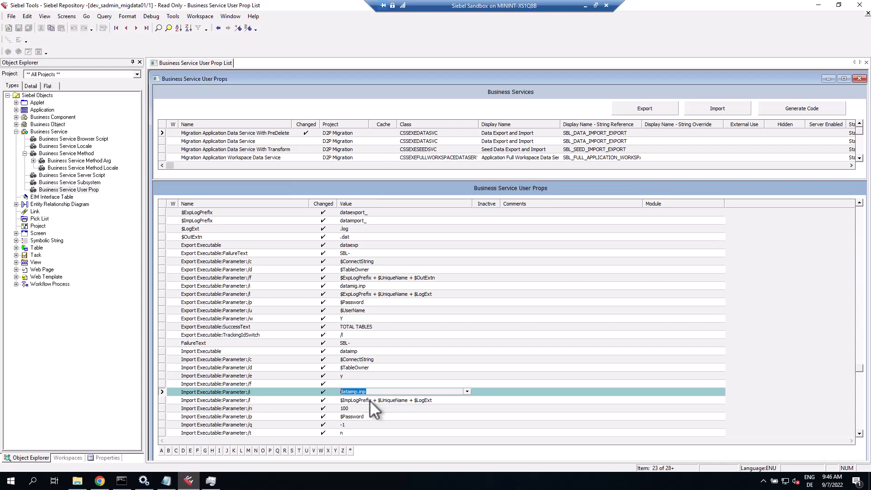
left_click(264, 393)
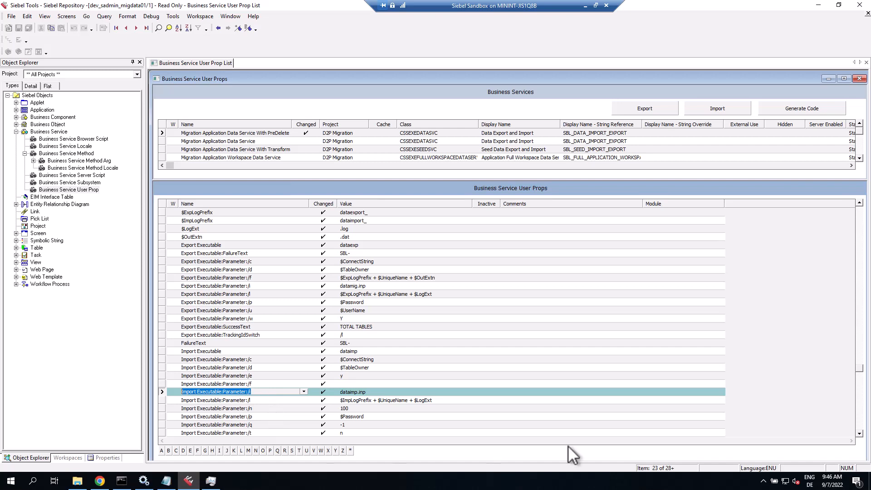
- Check the import /w parameter of Migration Application Data Service With PreDelete, then review its /i input file value again
left_click(860, 423)
left_click(263, 375)
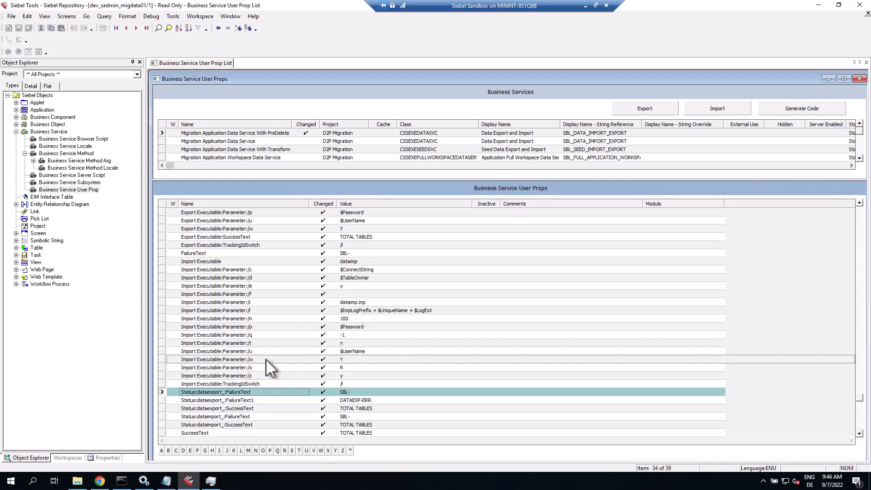
left_click(266, 359)
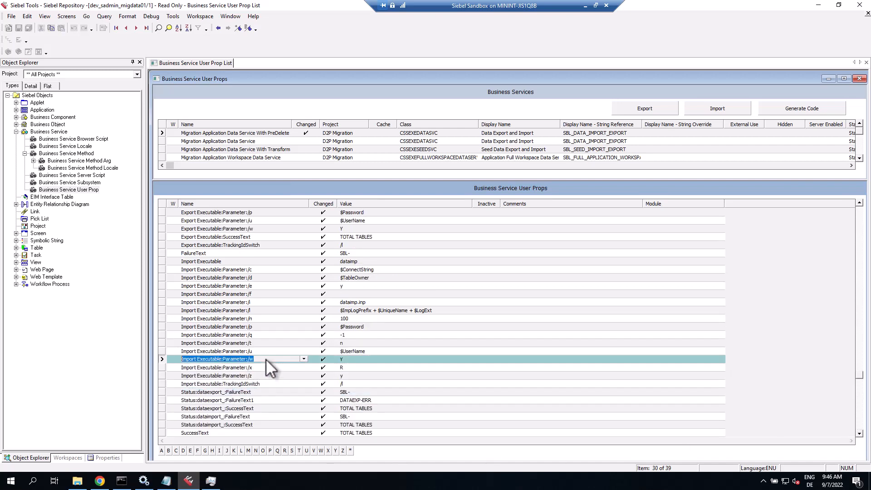
left_click(353, 361)
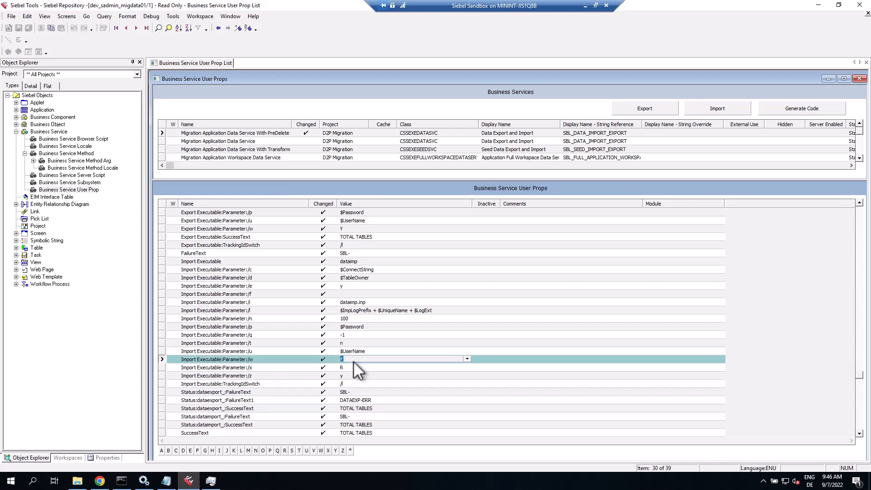
left_click(371, 302)
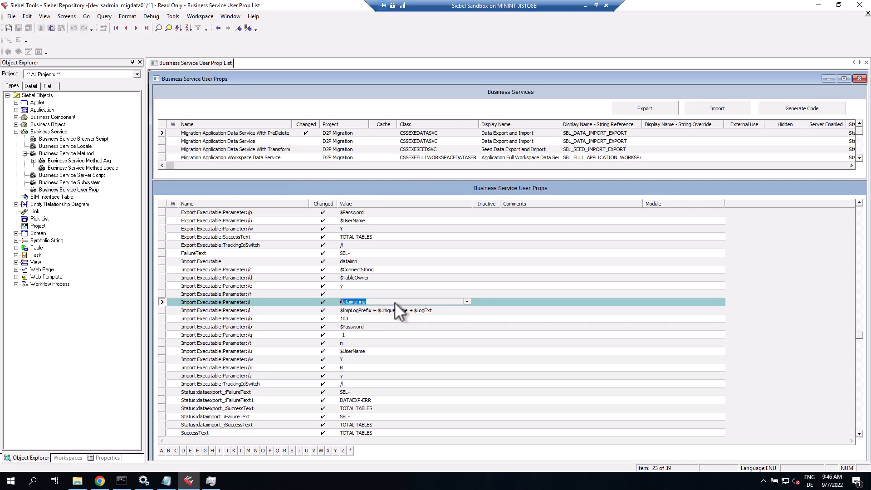
left_click(259, 132)
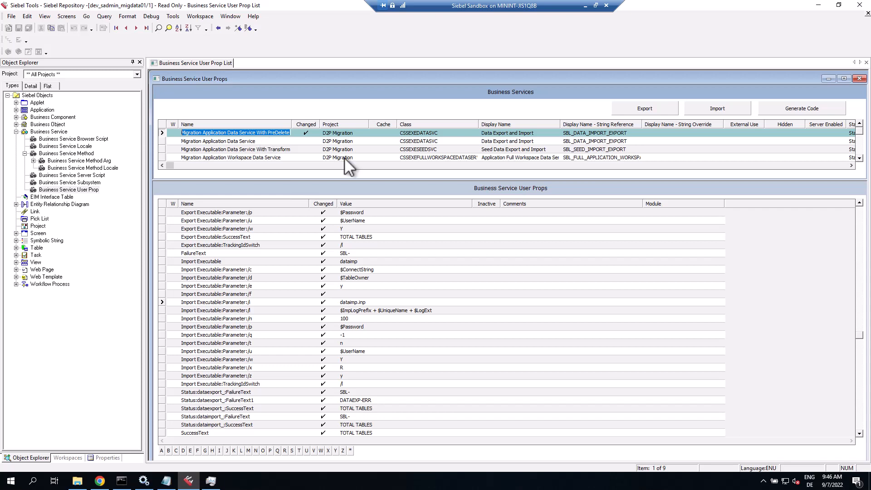
- Switch to File Explorer and open the applicationcontainer_external\webapps\siebel\WEB-INF folder under C:\Siebel\mde
key("alt+Tab")
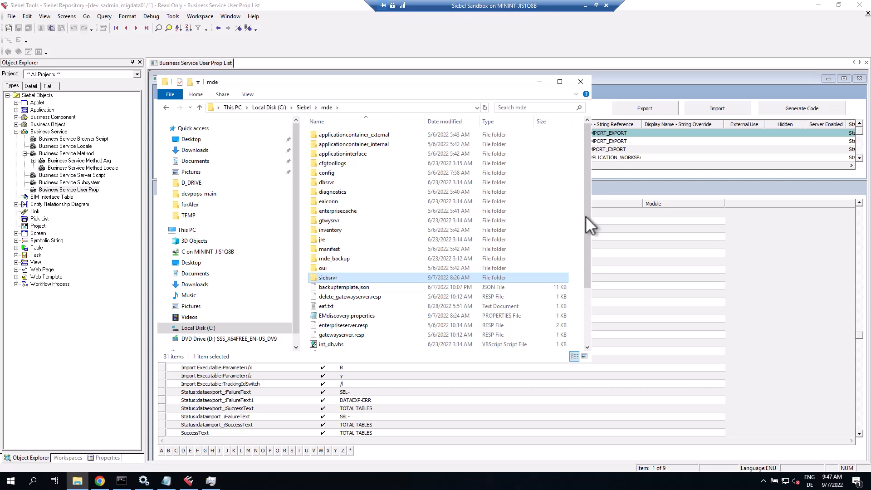
double_click(358, 134)
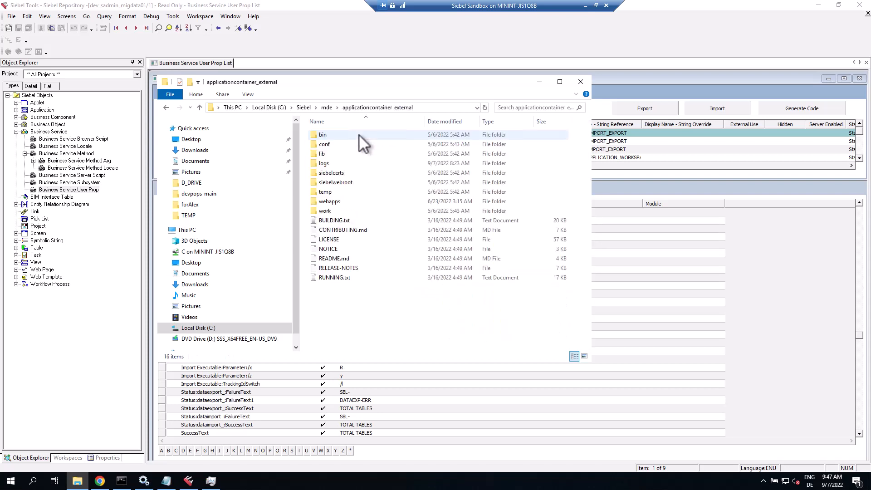
double_click(334, 206)
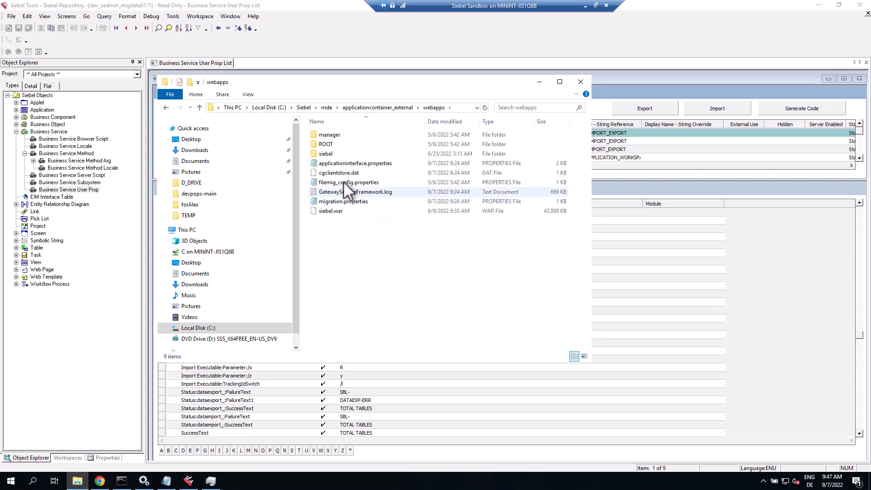
left_click(329, 154)
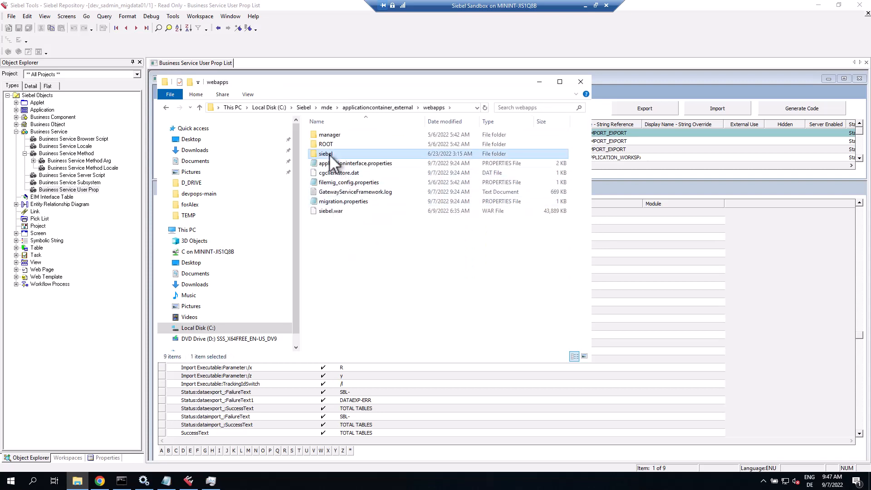
double_click(329, 154)
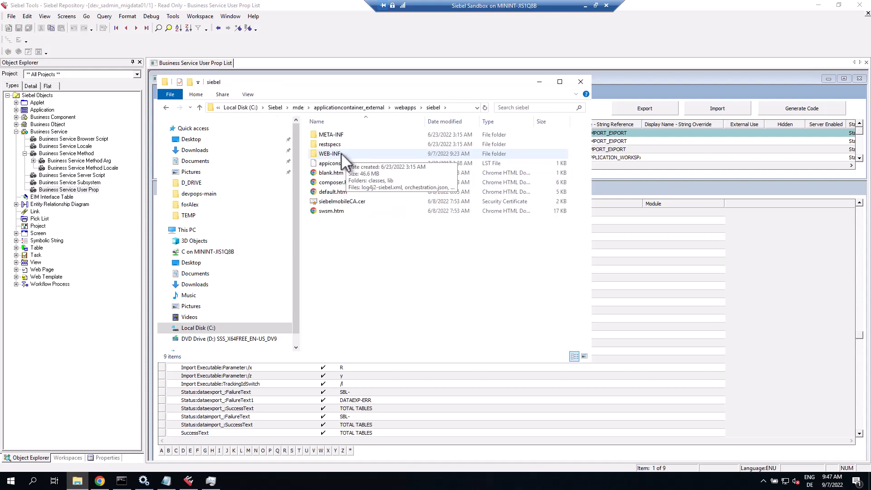
double_click(340, 155)
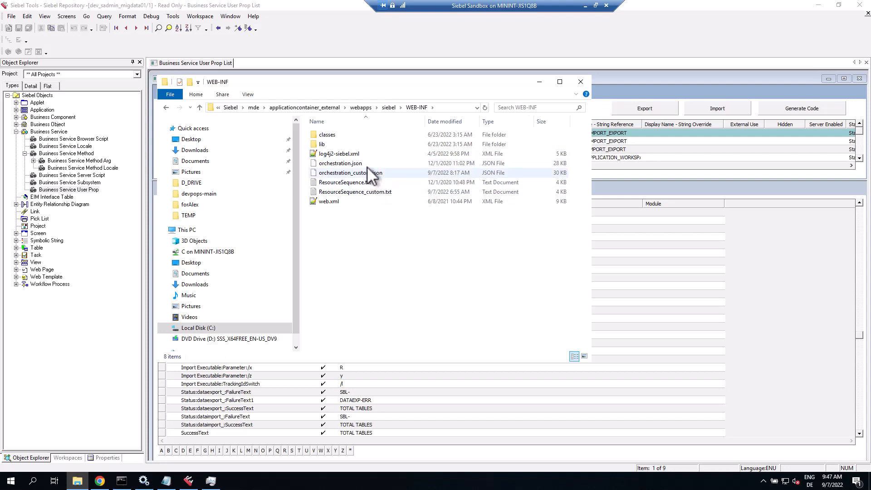
- Rename ResourceSequence.txt in the WEB-INF folder as ResourceSequence_backup.txt
left_click(354, 163)
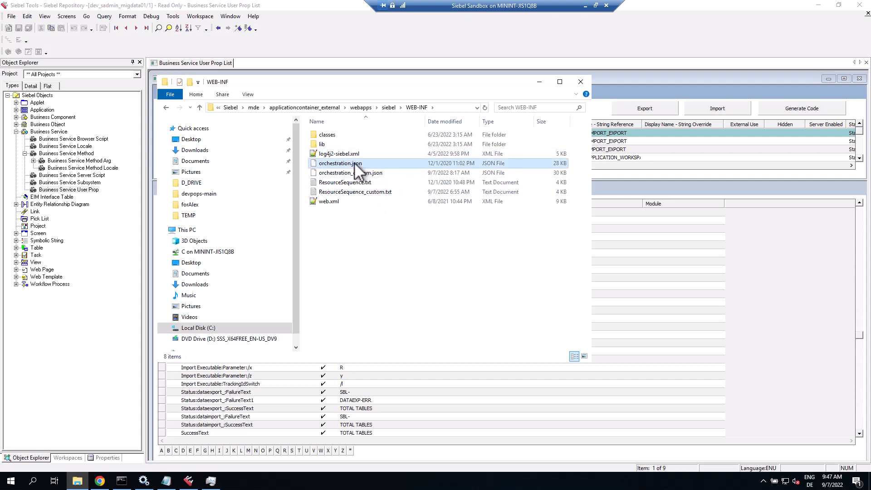
left_click(365, 183)
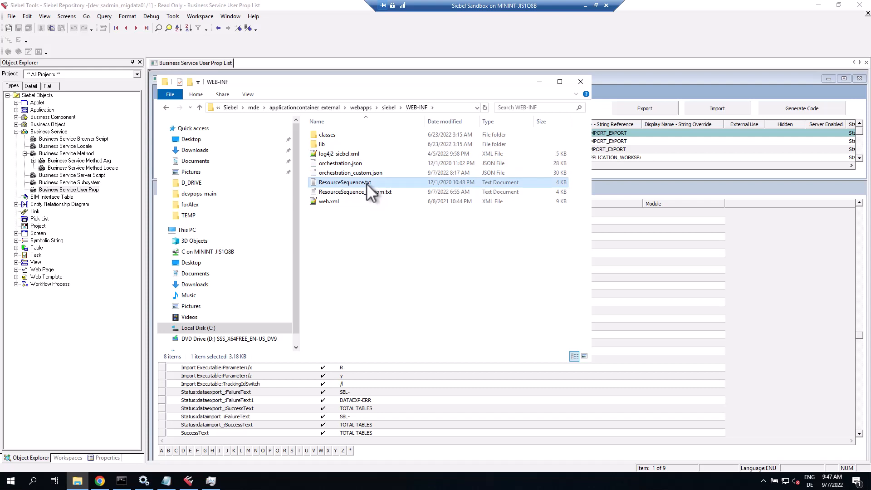
left_click(366, 183)
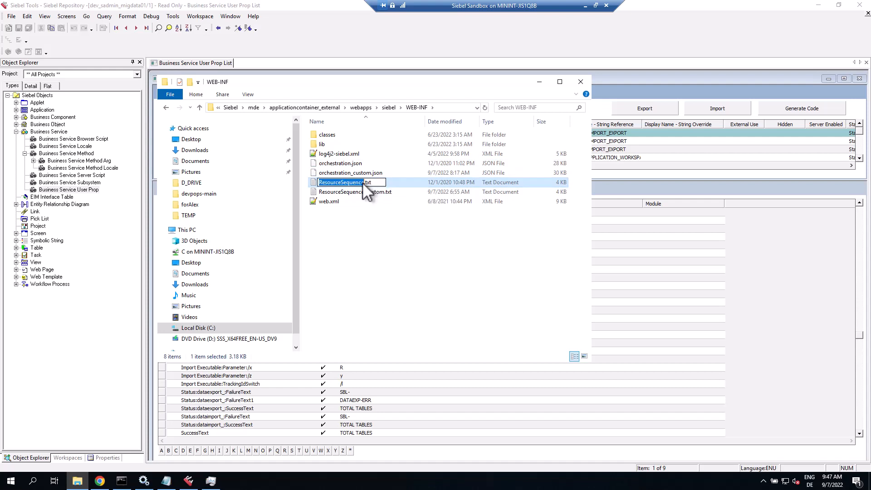
left_click(366, 182)
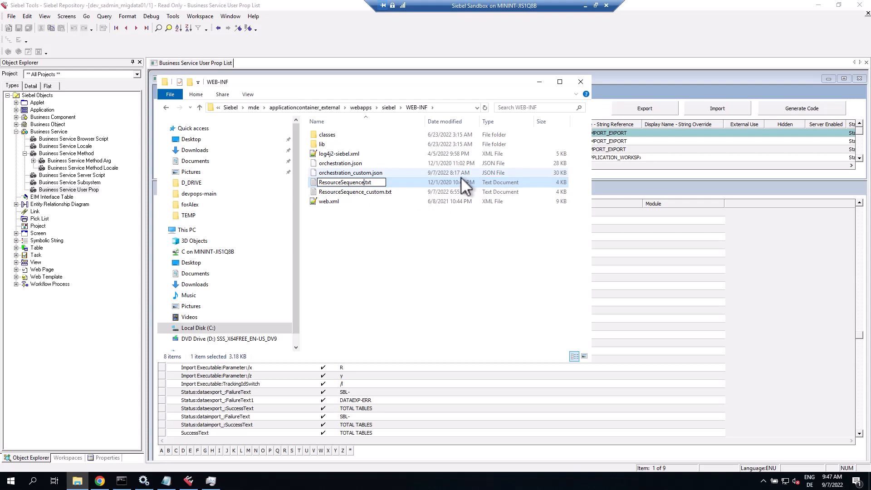
type("_backup")
key("Return")
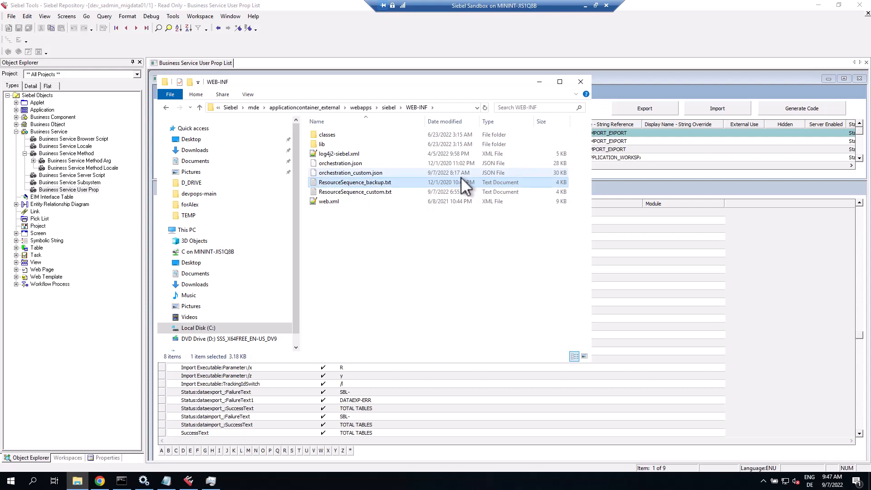
- Rename orchestration.json in the WEB-INF folder as orchestration_backup.json
left_click(349, 163)
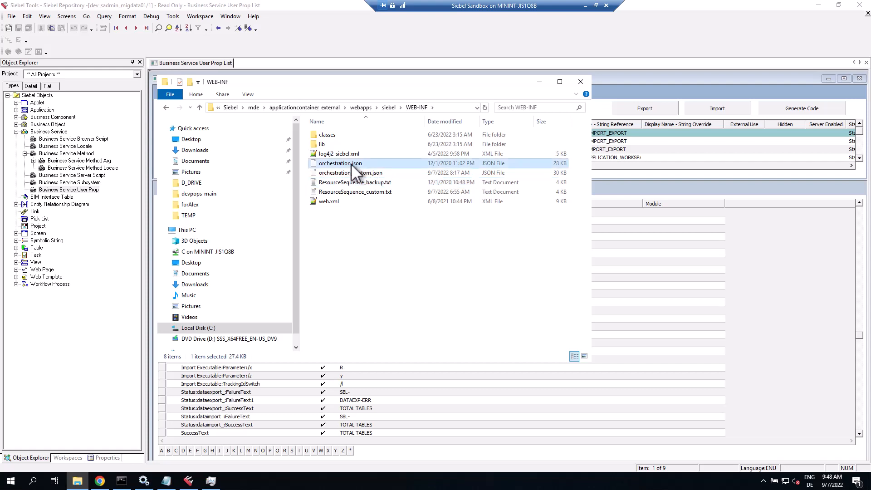
left_click(350, 163)
left_click(350, 163)
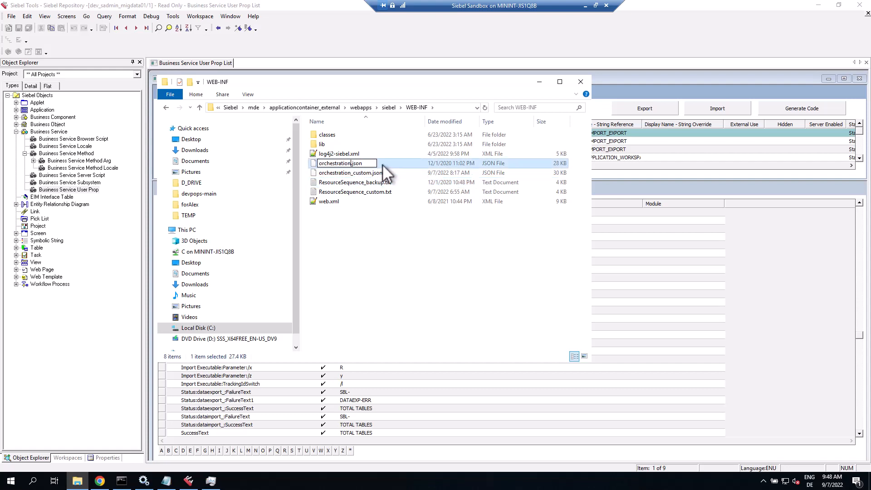
type("_backup")
key("Return")
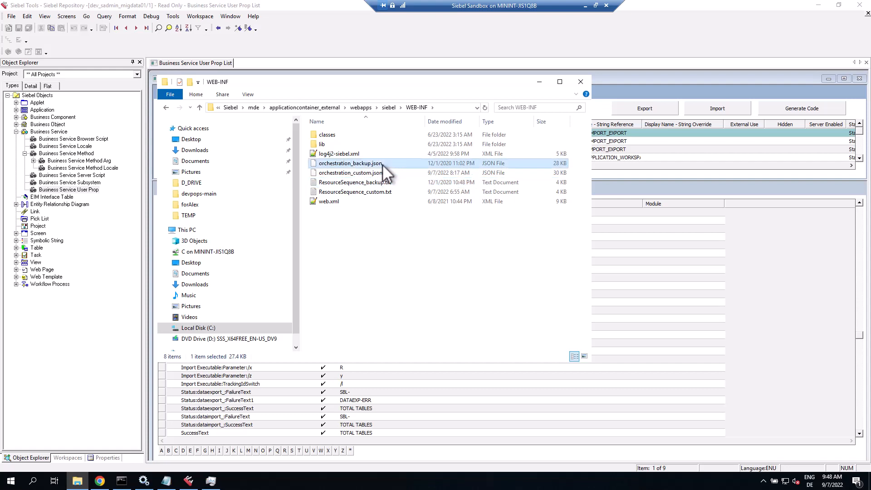
- Rename orchestration_custom.json as orchestration.json so the custom file takes the standard name
left_click(374, 173)
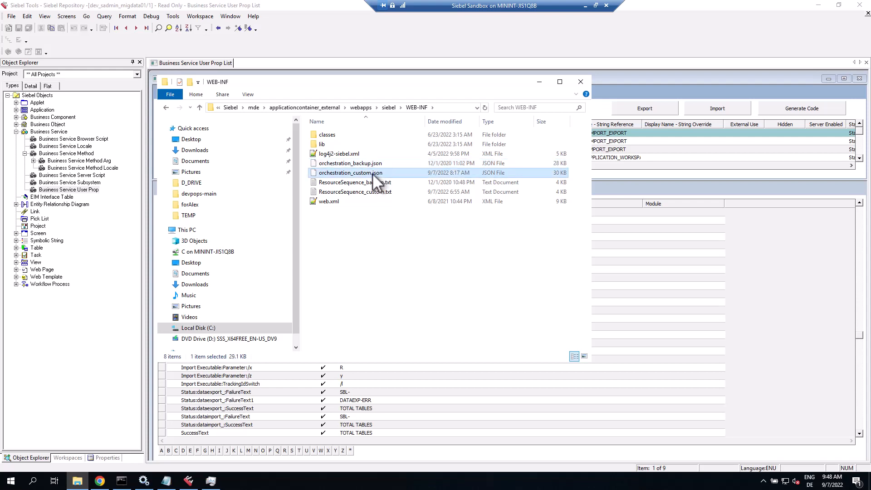
left_click(373, 174)
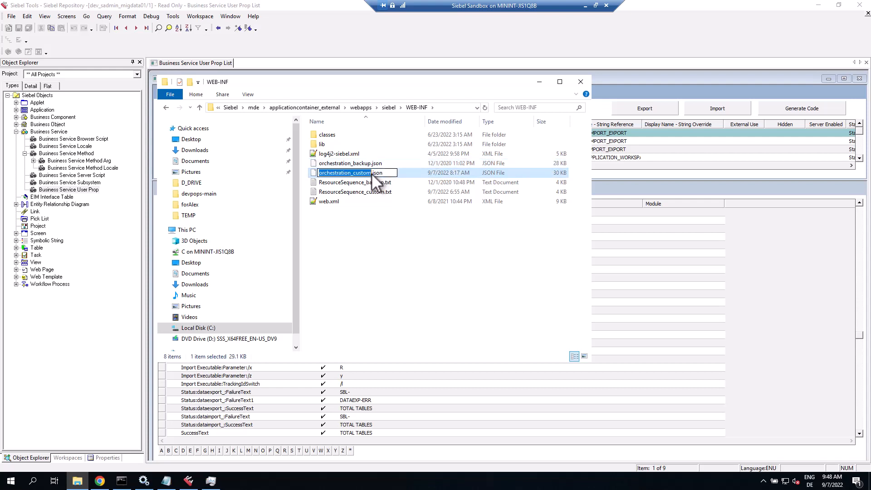
left_click(372, 173)
key("BackSpace")
key("BackSpace")
key("BackSpace")
key("BackSpace")
key("BackSpace")
key("BackSpace")
key("BackSpace")
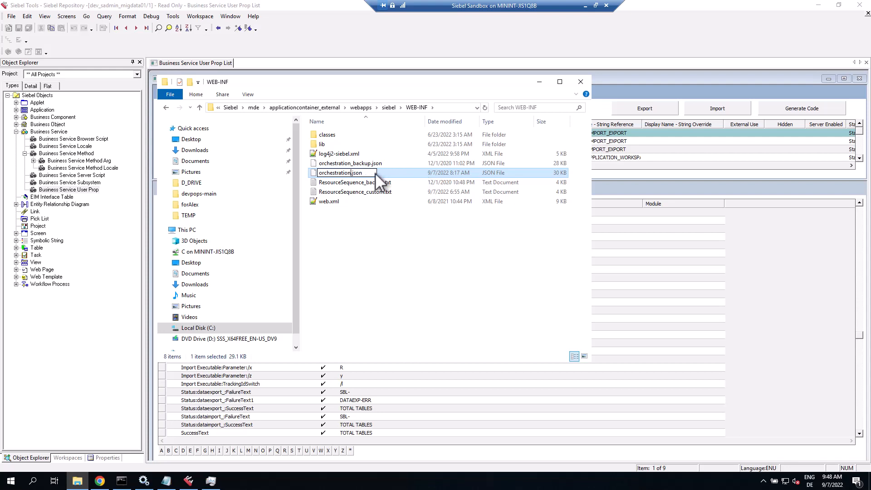
left_click(367, 167)
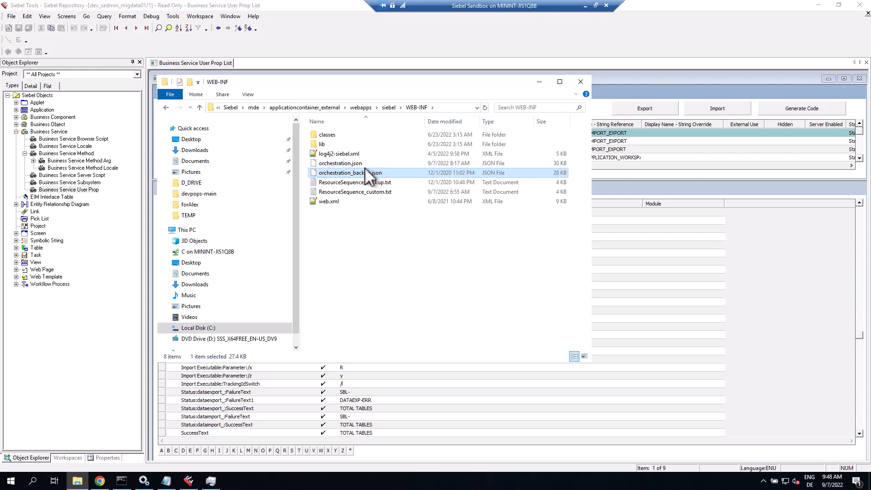
left_click(358, 163)
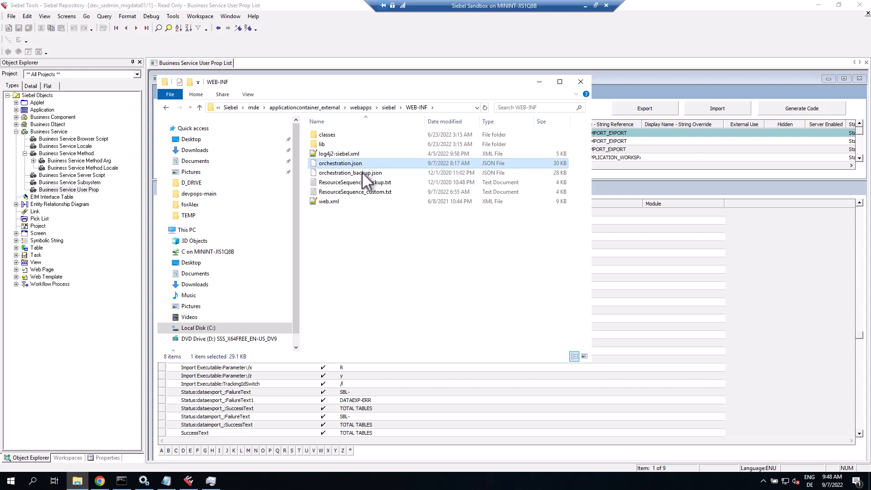
- Rename ResourceSequence_custom.txt as ResourceSequence.txt so the custom file takes the standard name
left_click(375, 192)
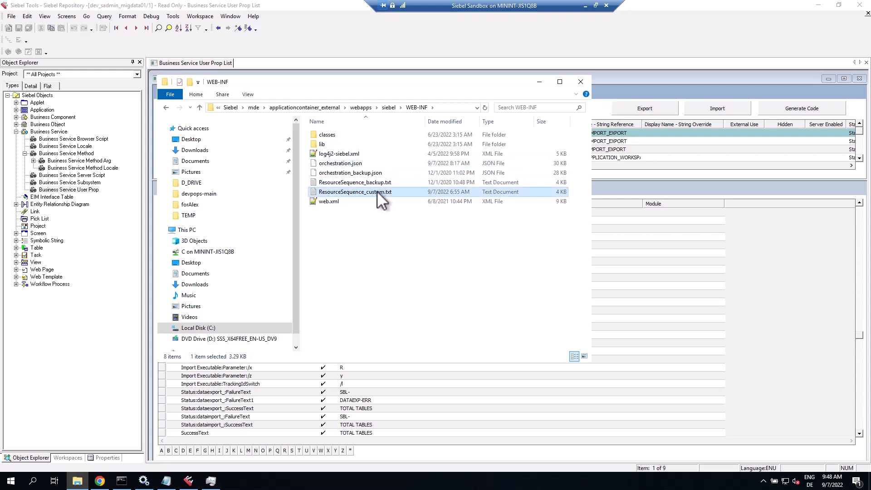
left_click(384, 192)
key("Right")
key("BackSpace")
key("BackSpace")
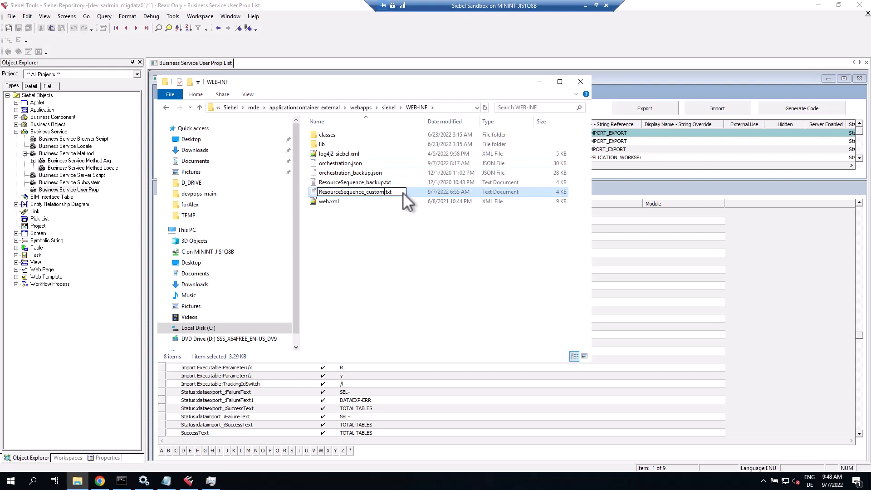
key("BackSpace")
key("BackSpace")
key("BackSpace")
key("BackSpace")
key("BackSpace")
key("Return")
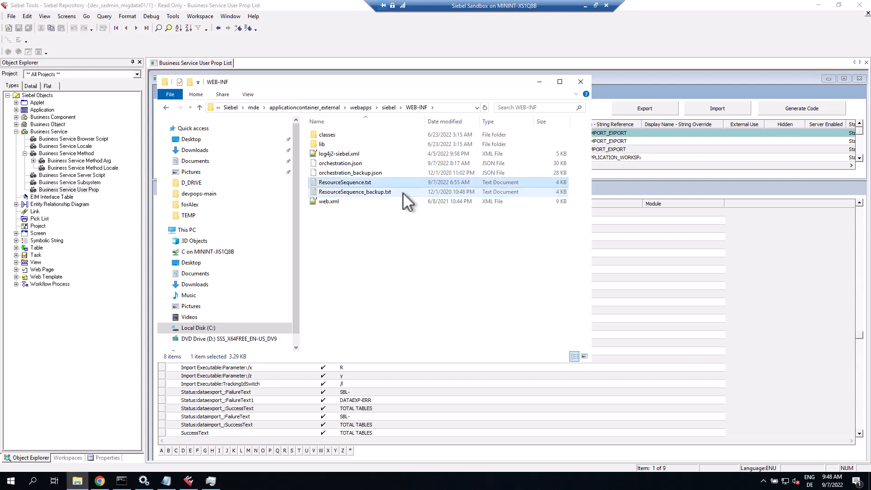
- Open ResourceSequence.txt in Notepad++ and examine the header comments on the syntax for adding a new migration service
right_click(349, 188)
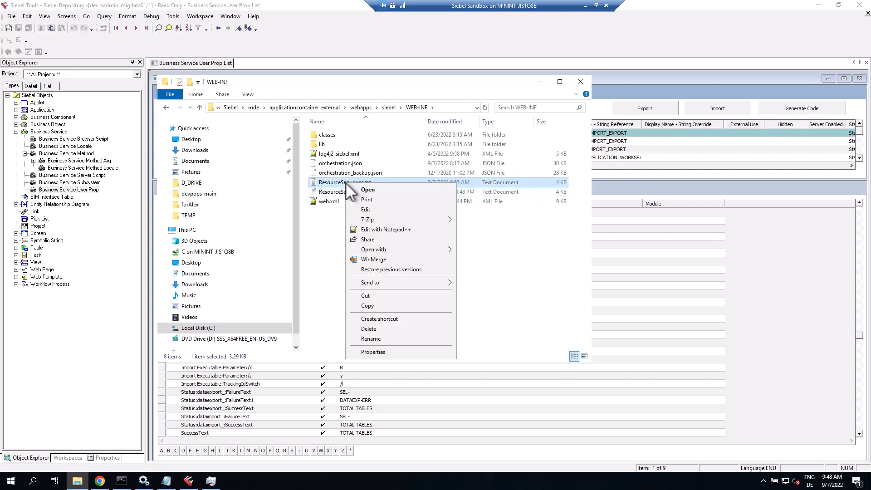
left_click(374, 230)
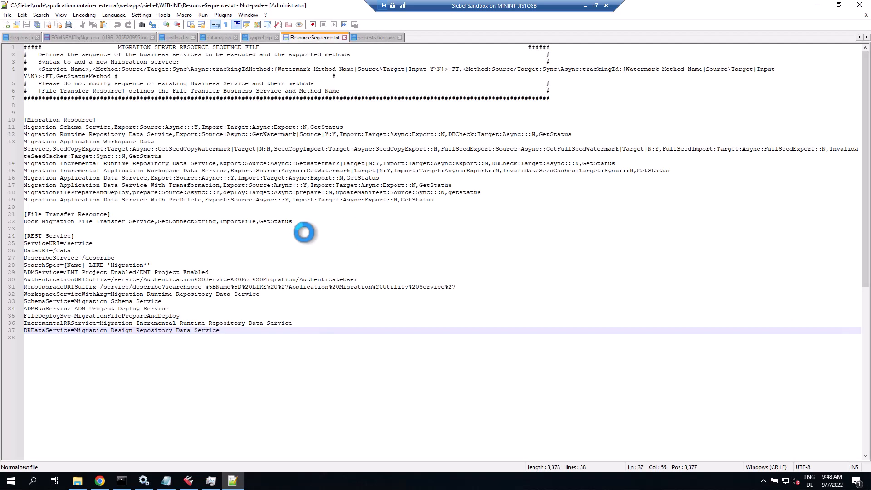
scroll(304, 233, "up", 2, "ctrl")
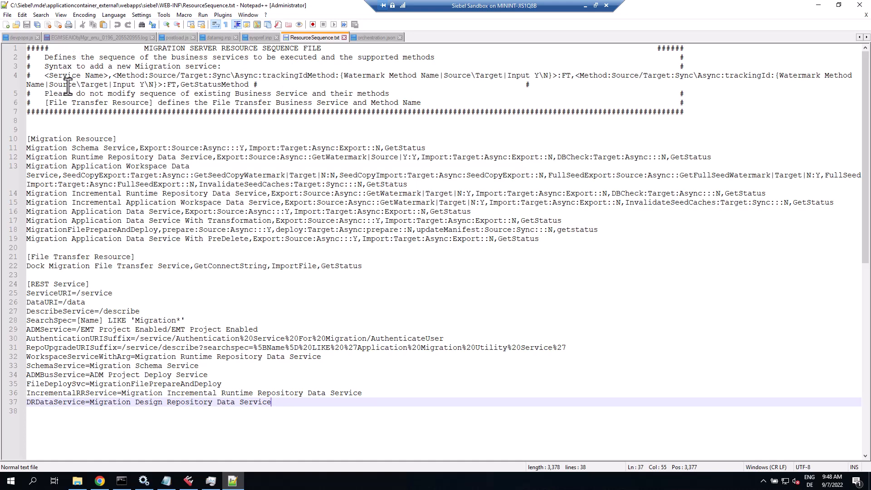
left_click_drag(54, 94, 422, 93)
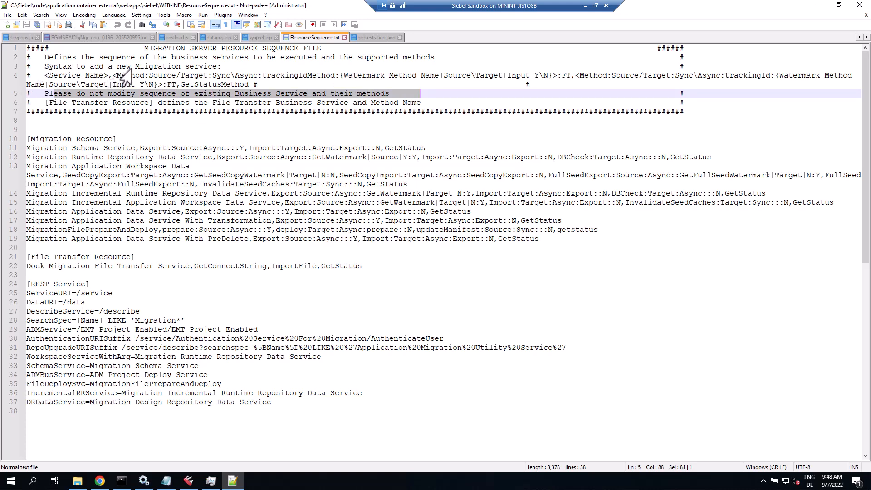
left_click_drag(135, 67, 221, 66)
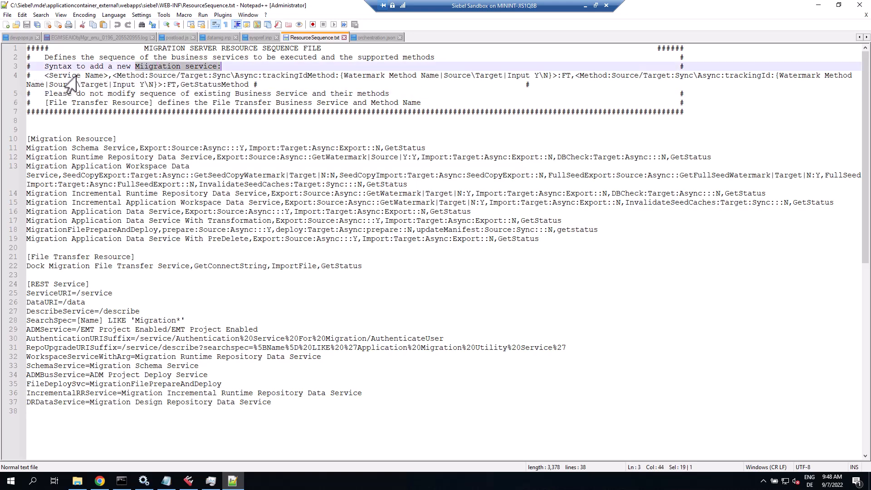
left_click(42, 76)
left_click_drag(43, 78, 488, 78)
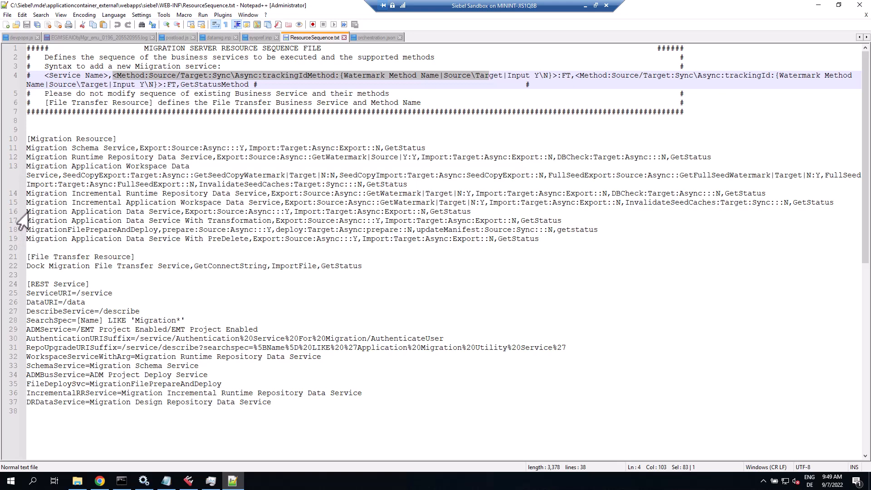
- Copy the Migration Application Data Service entry and paste it on a new line directly below the MigrationFilePrepareAndDeploy entry
left_click_drag(25, 212, 175, 214)
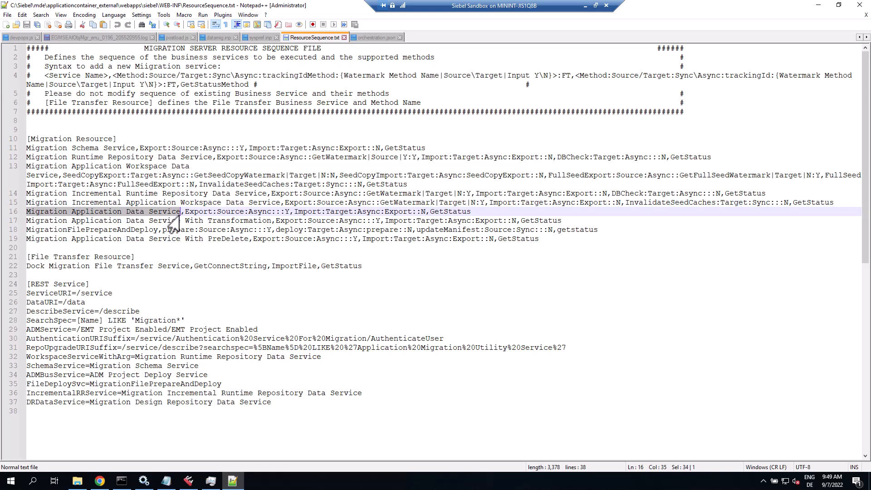
left_click_drag(174, 217, 478, 219)
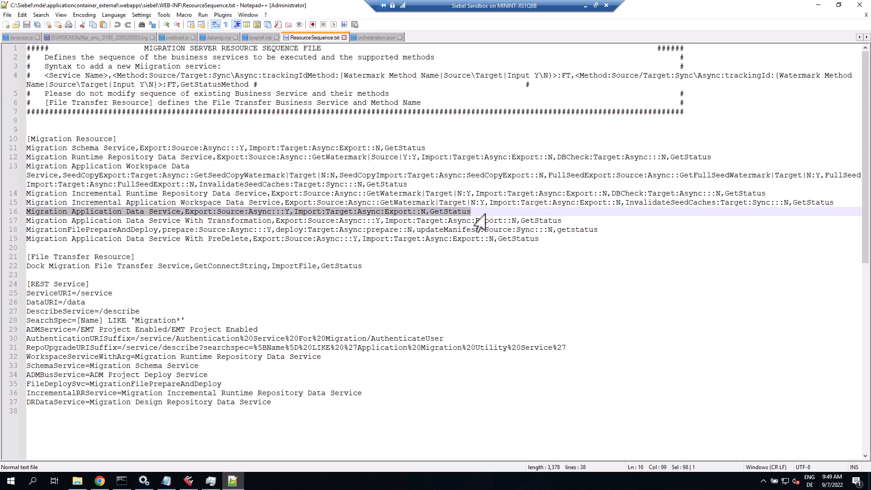
right_click(439, 214)
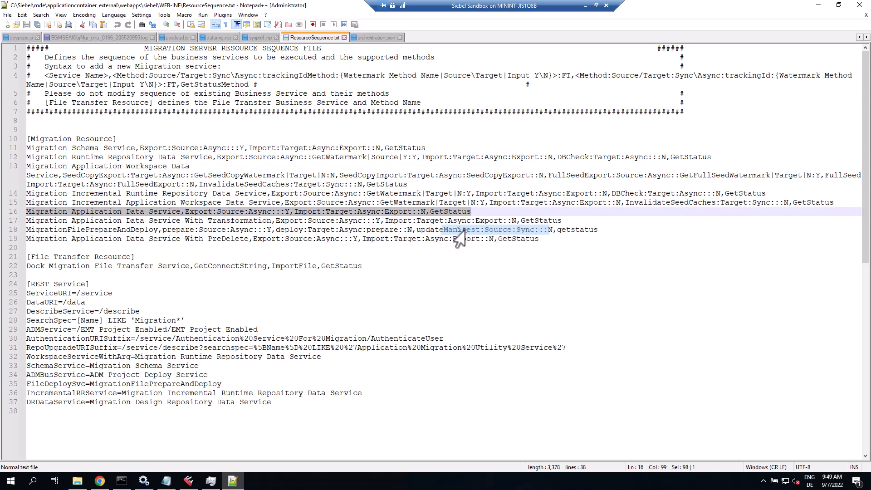
left_click(456, 227)
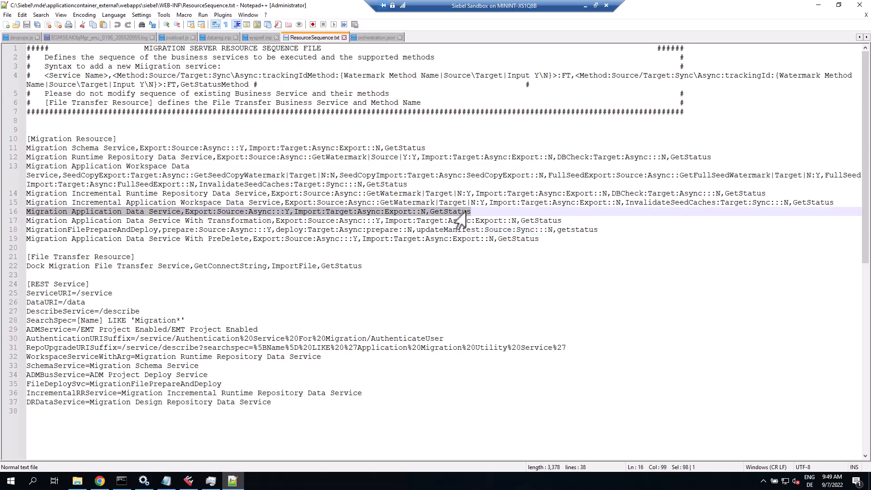
left_click(18, 240)
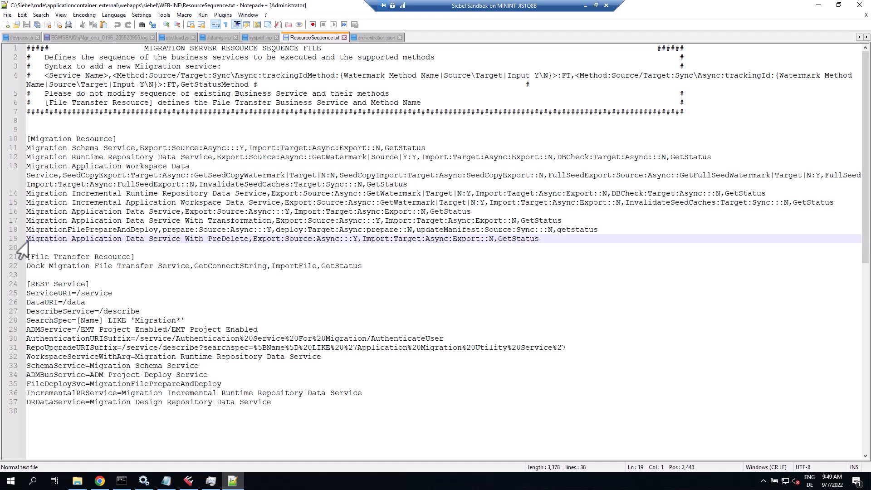
left_click_drag(25, 240, 217, 240)
left_click(604, 231)
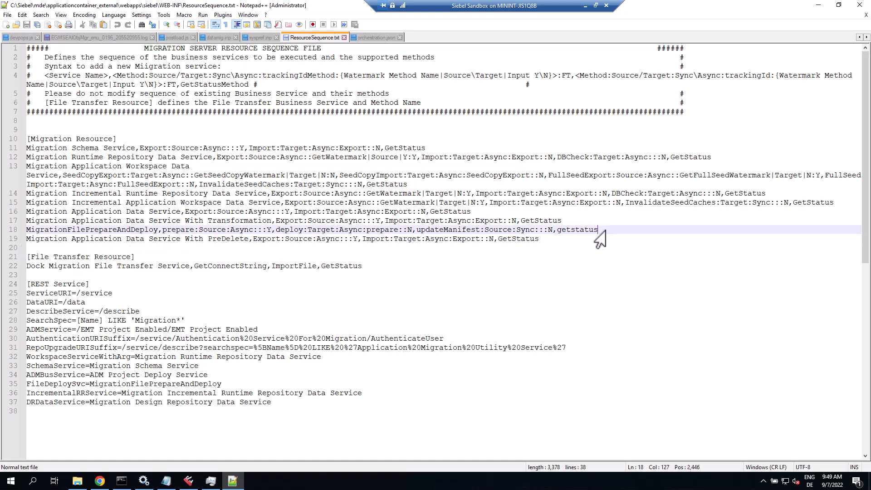
key("Return")
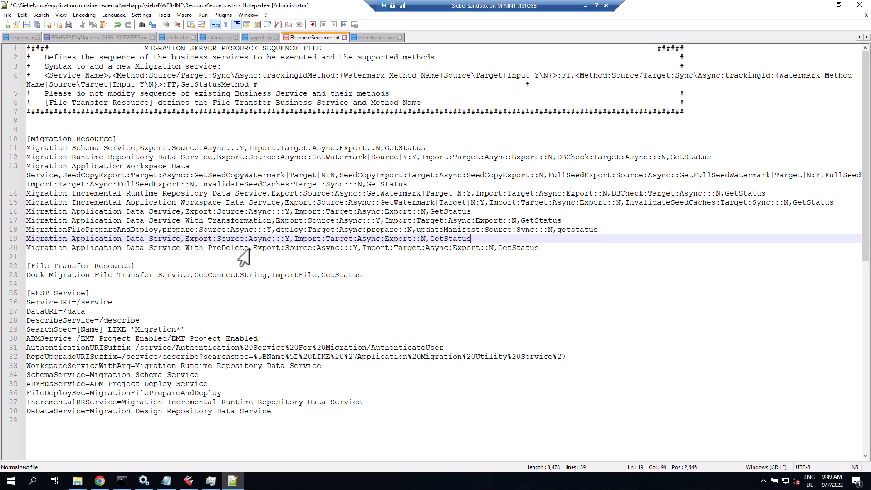
- Delete the duplicated Migration Application Data Service line, including its line break, directly above the Migration Application Data Service With PreDelete entry
left_click_drag(239, 251, 173, 250)
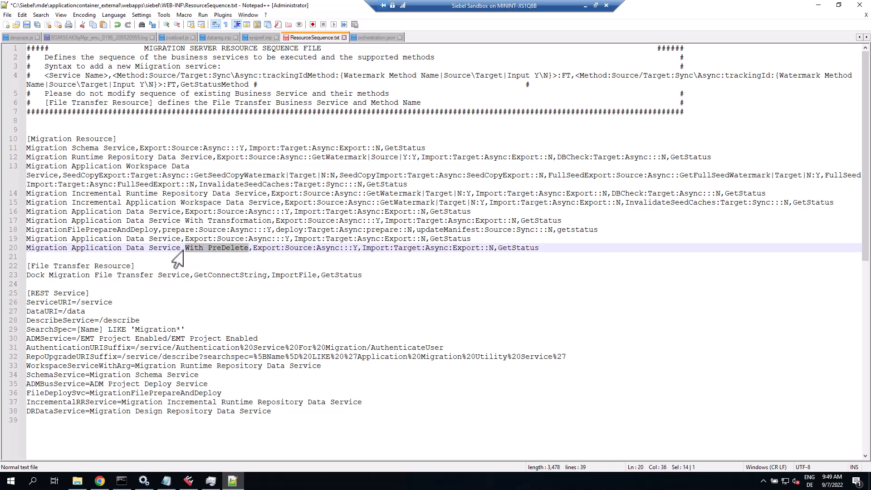
left_click(21, 251)
left_click_drag(18, 252, 239, 249)
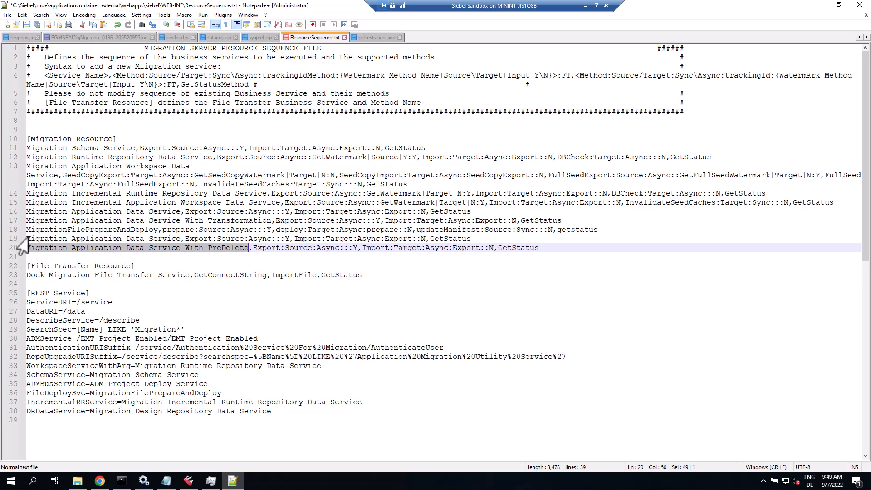
left_click_drag(27, 238, 489, 244)
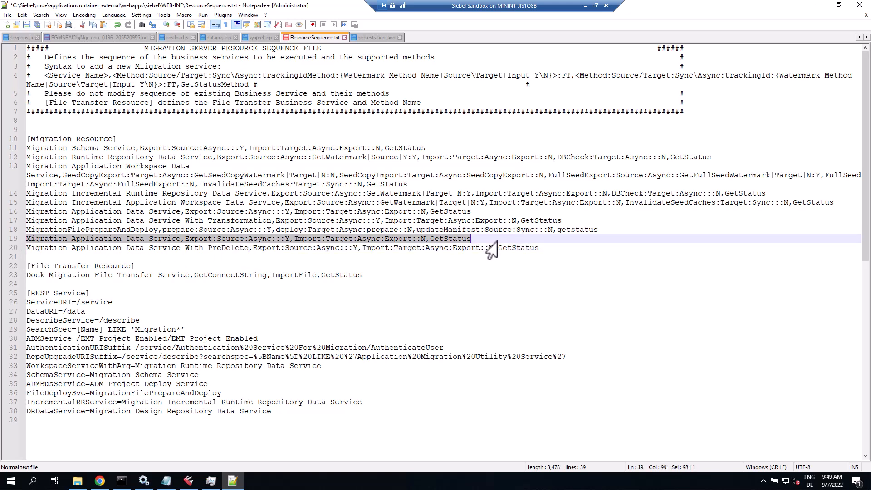
key("Delete")
key("BackSpace")
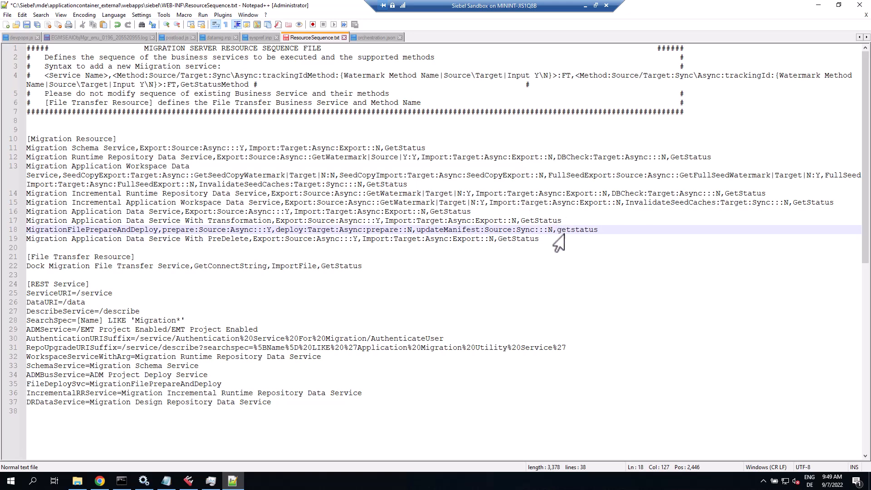
- Examine the PreDelete entry's service name and GetStatus method, and compare its Migration prefix with the SearchSpec line under REST Service
left_click_drag(547, 241, 94, 243)
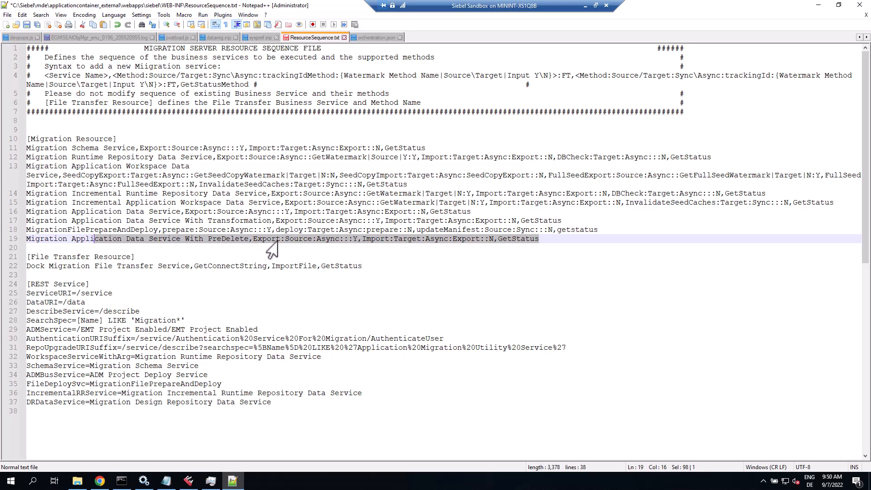
double_click(503, 240)
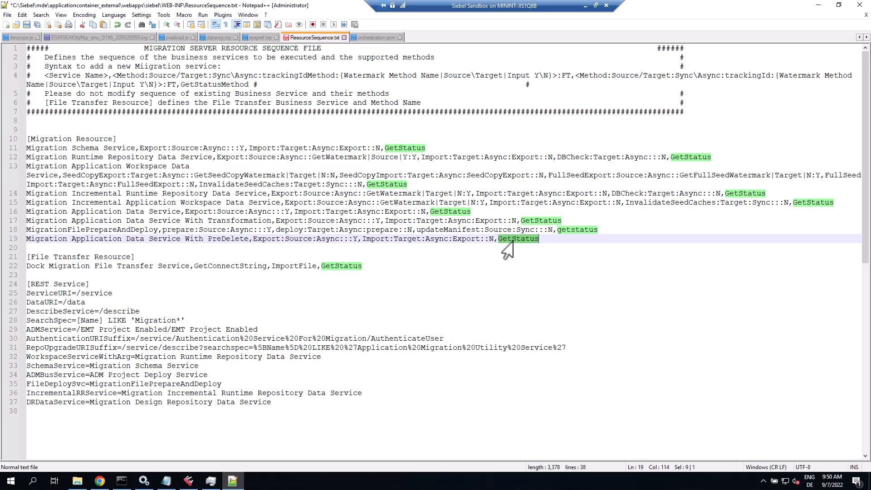
left_click(133, 286)
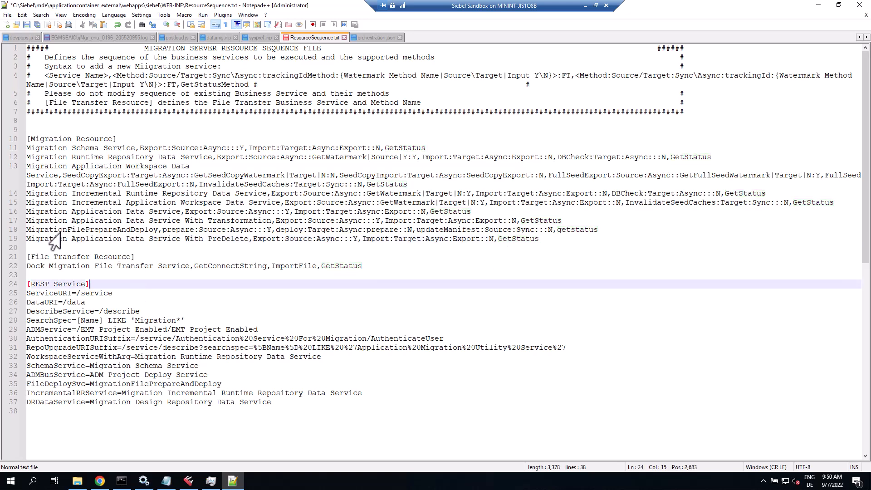
left_click_drag(67, 239, 19, 239)
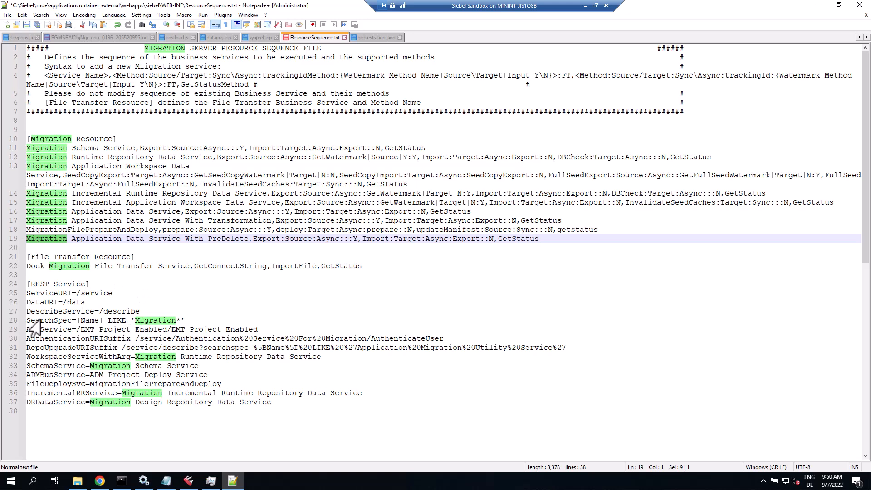
left_click_drag(27, 320, 182, 324)
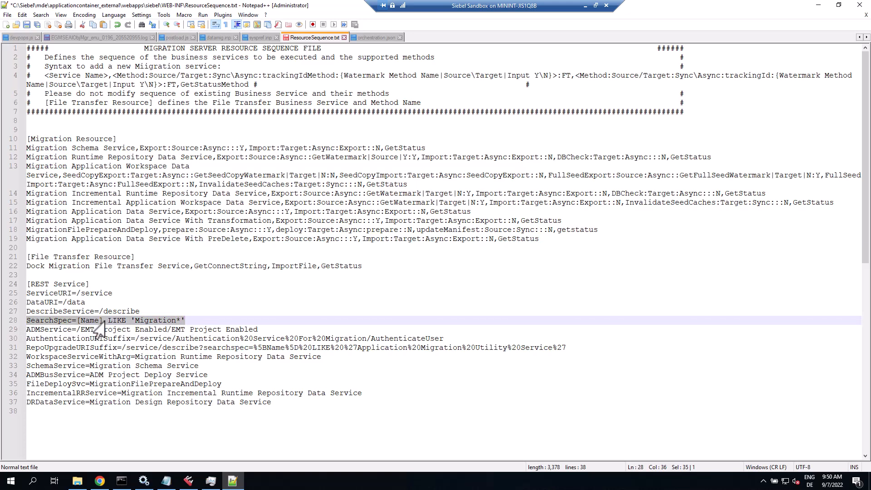
left_click_drag(108, 321, 177, 320)
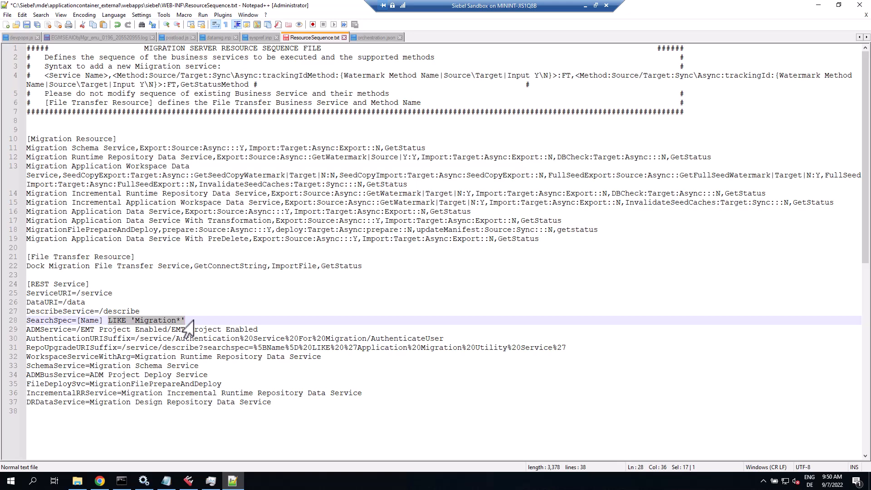
left_click_drag(539, 239, 1, 245)
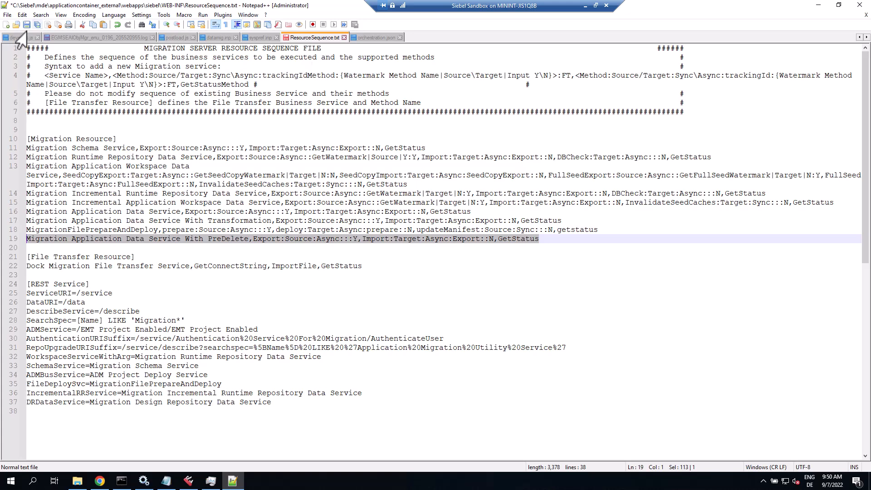
- Save ResourceSequence.txt and close both it and orchestration.json
key("ctrl+s")
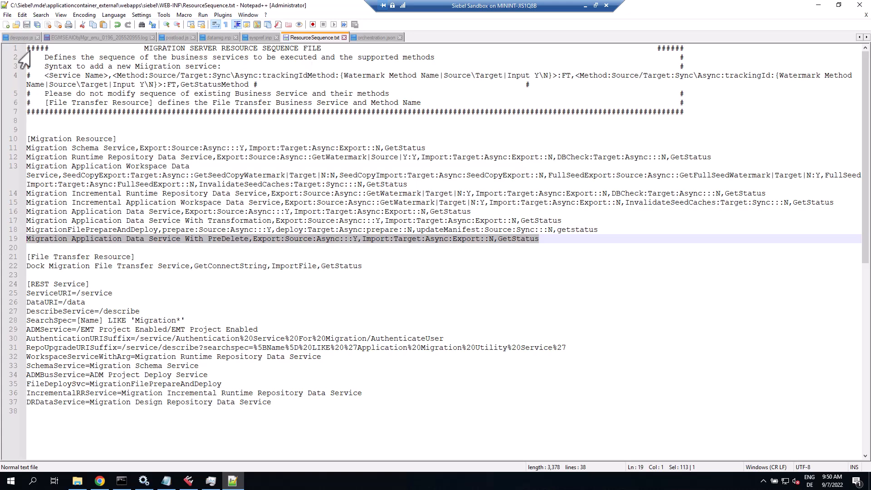
left_click(344, 37)
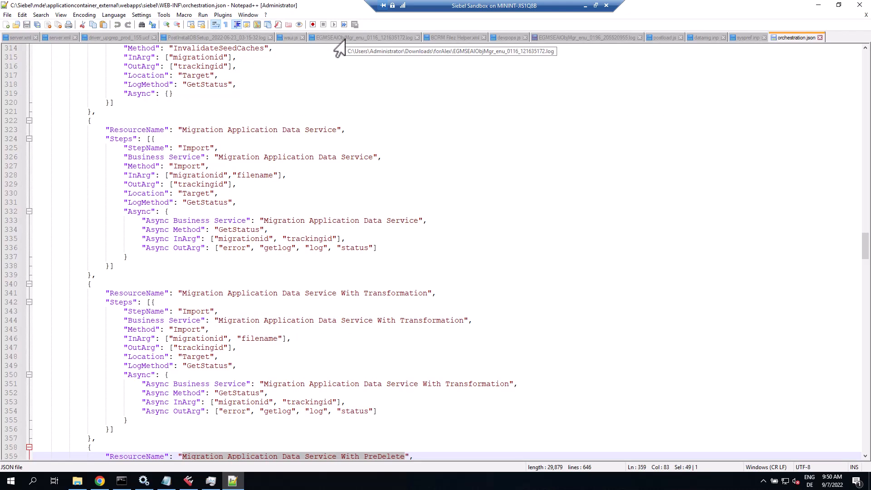
left_click(820, 37)
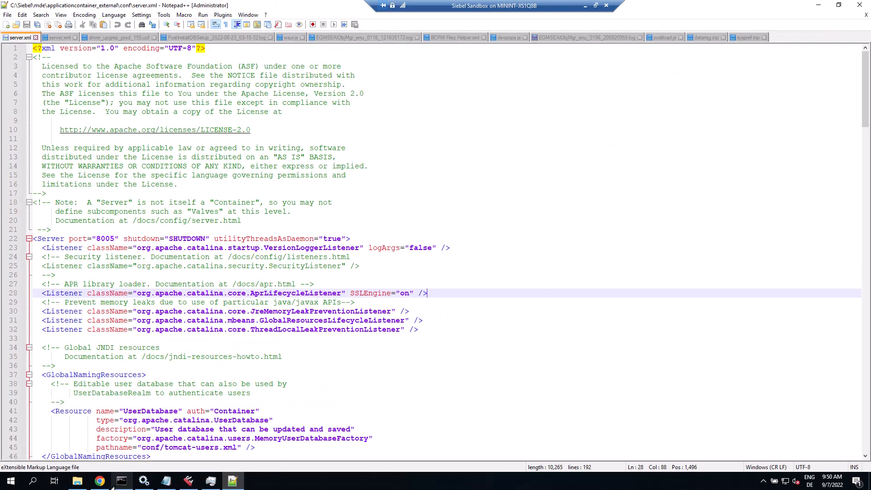
- Open orchestration.json from the WEB-INF folder in Notepad++ again
left_click(77, 481)
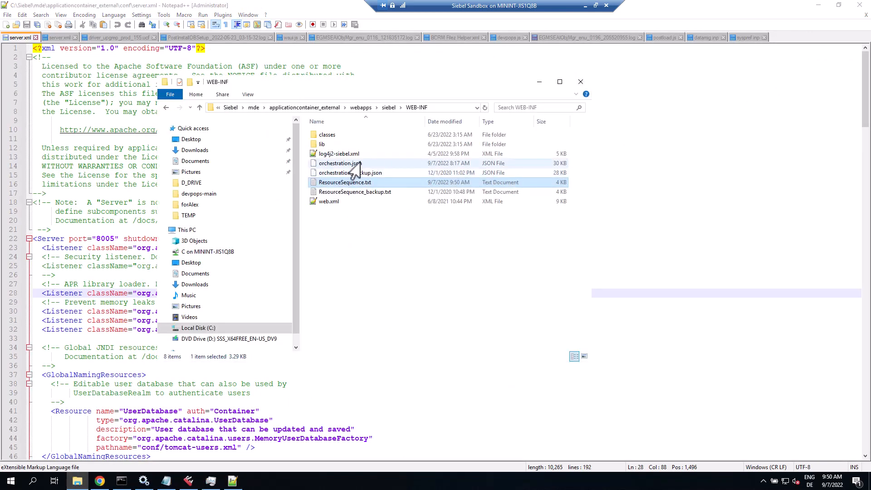
left_click(353, 164)
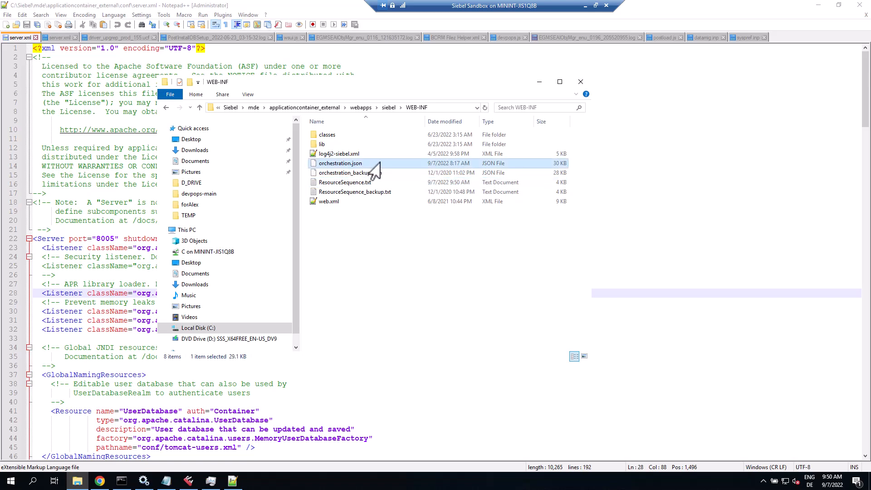
right_click(330, 164)
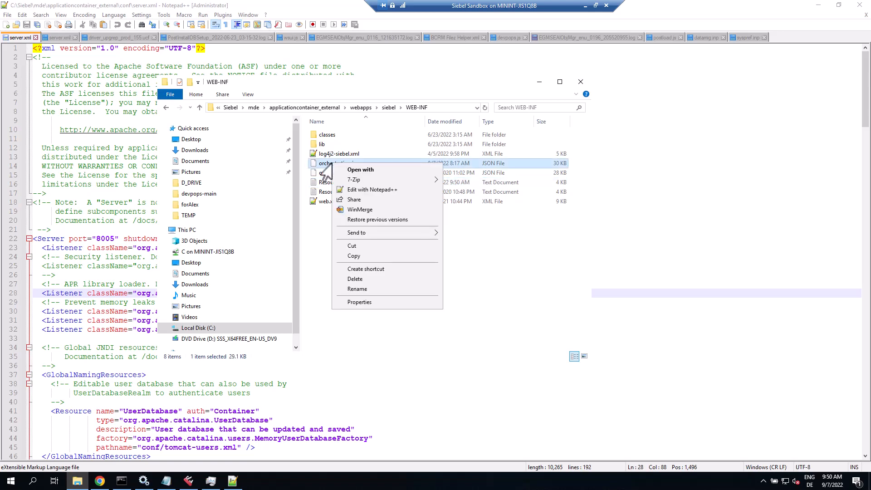
left_click(354, 190)
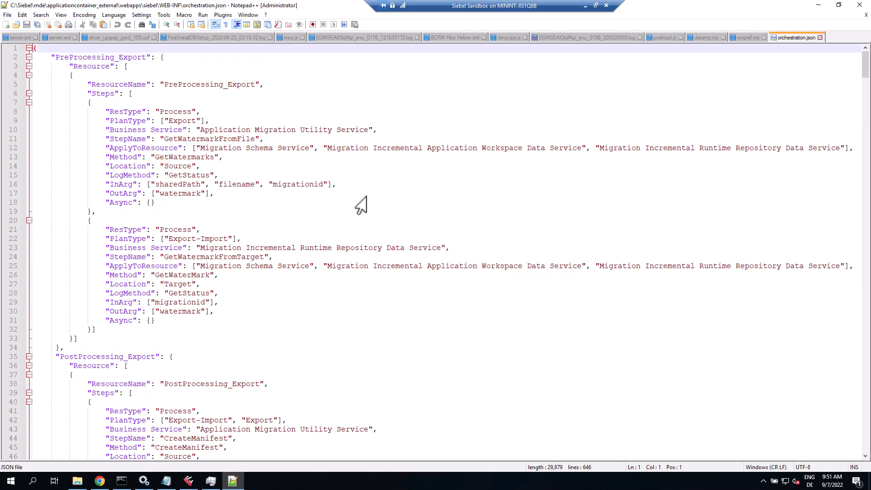
- Search orchestration.json forward from its beginning for "Migration Application Data Service", with backward direction turned off
key("ctrl+f")
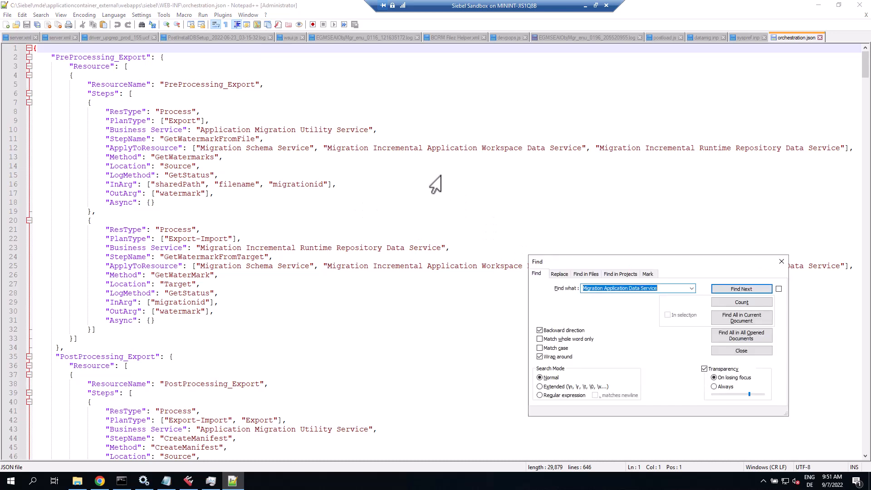
left_click_drag(639, 267, 523, 128)
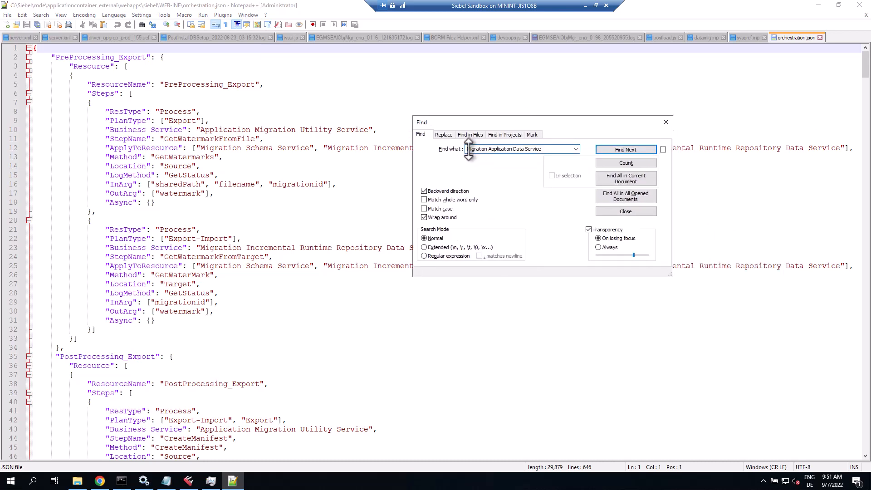
left_click_drag(467, 148, 543, 148)
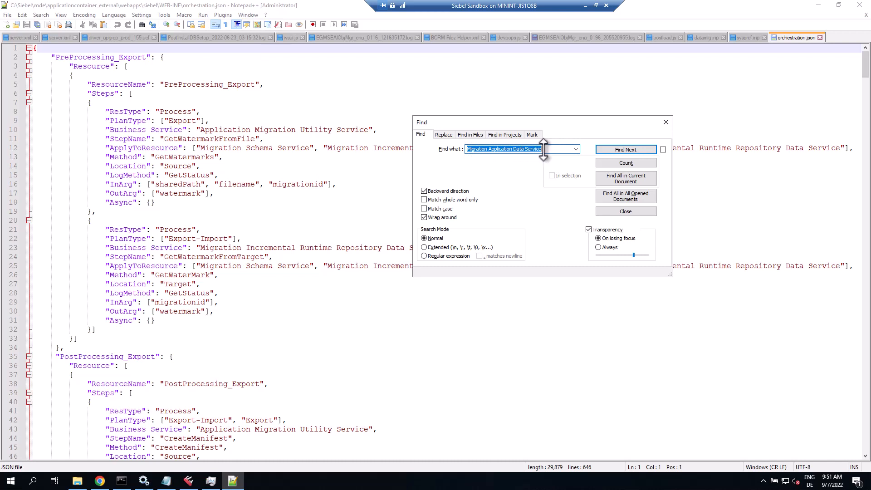
left_click(424, 191)
left_click(276, 61)
left_click(643, 150)
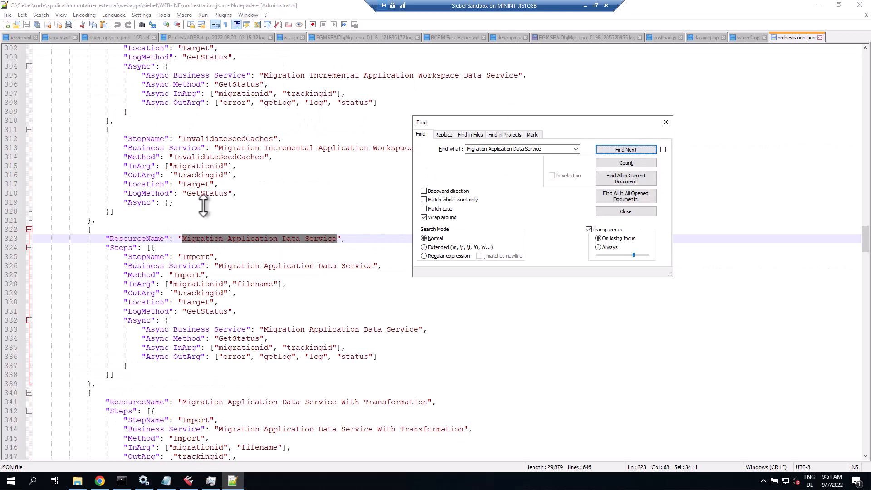
- Examine the ResourceName entries above the match and the Import and Export sections, folding and unfolding them to see the file's structure
left_click_drag(106, 238, 193, 235)
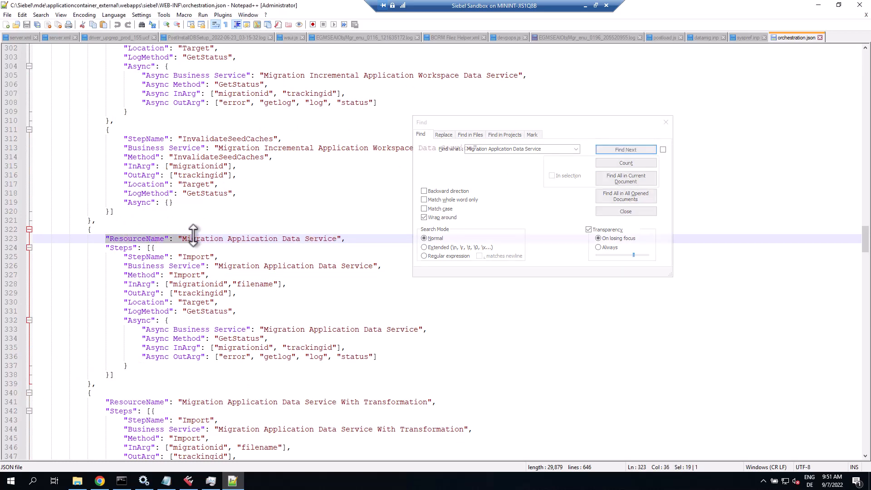
scroll(193, 235, "up", 4)
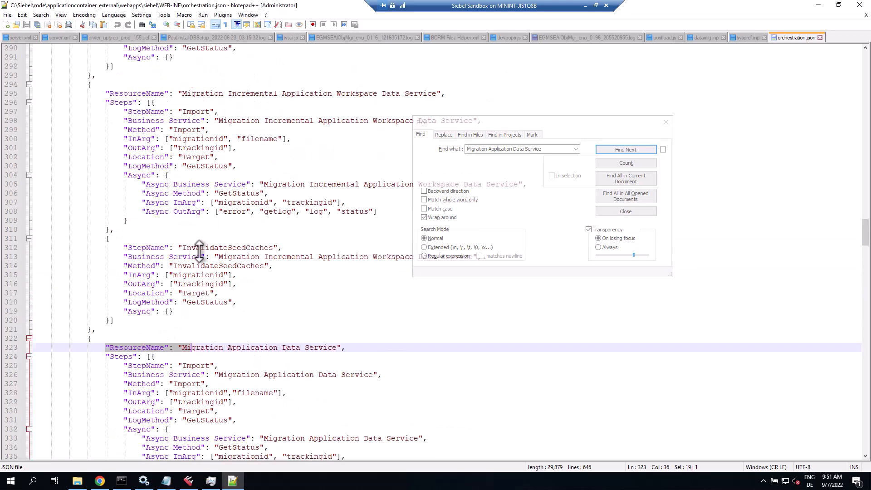
double_click(138, 347)
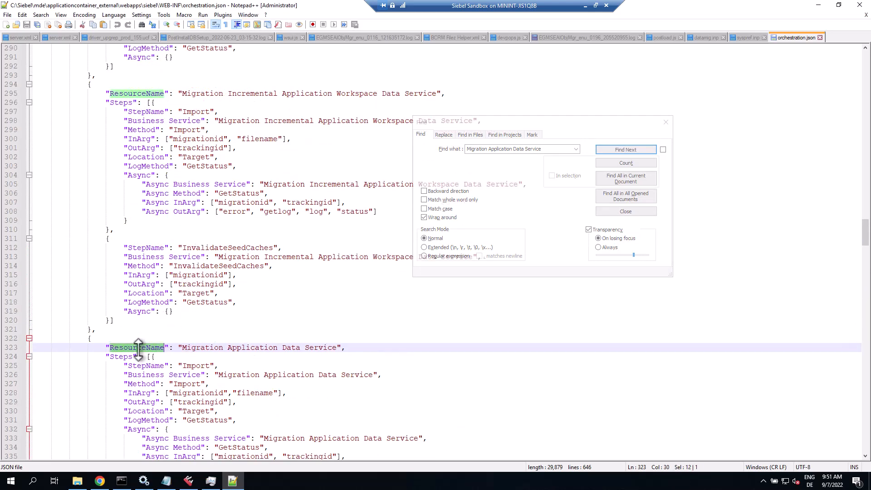
scroll(175, 272, "up", 17)
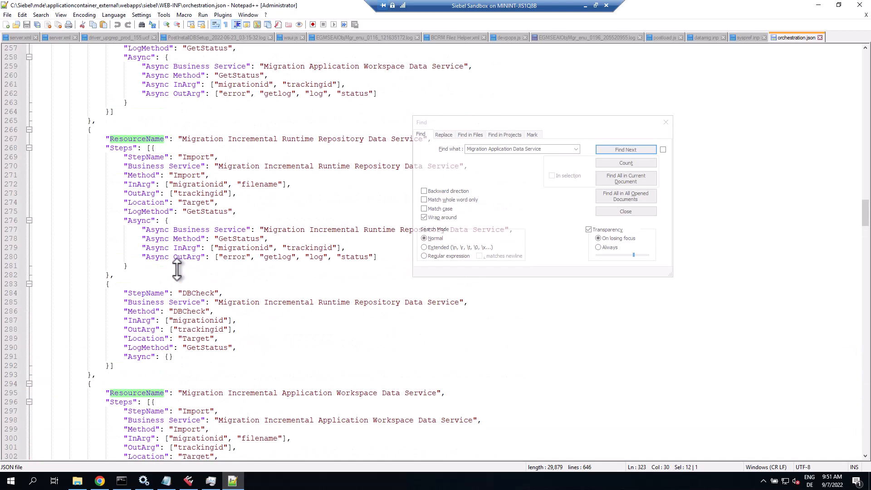
scroll(176, 271, "up", 18)
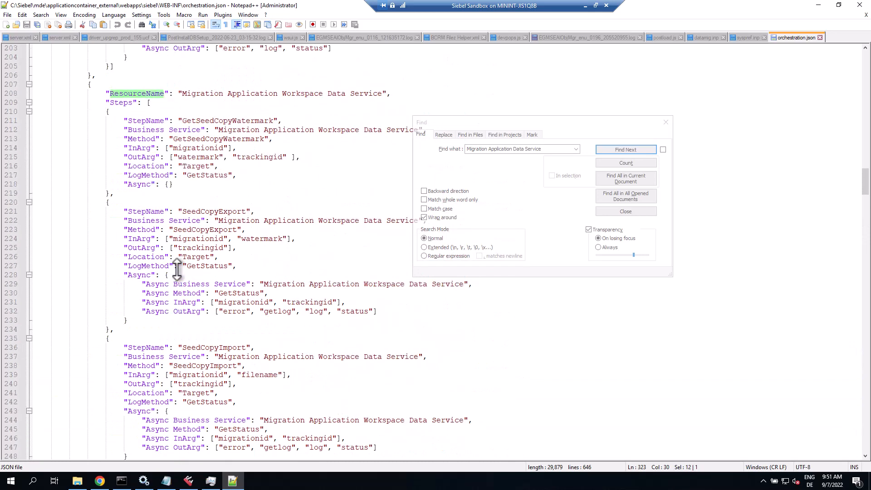
scroll(177, 270, "up", 20)
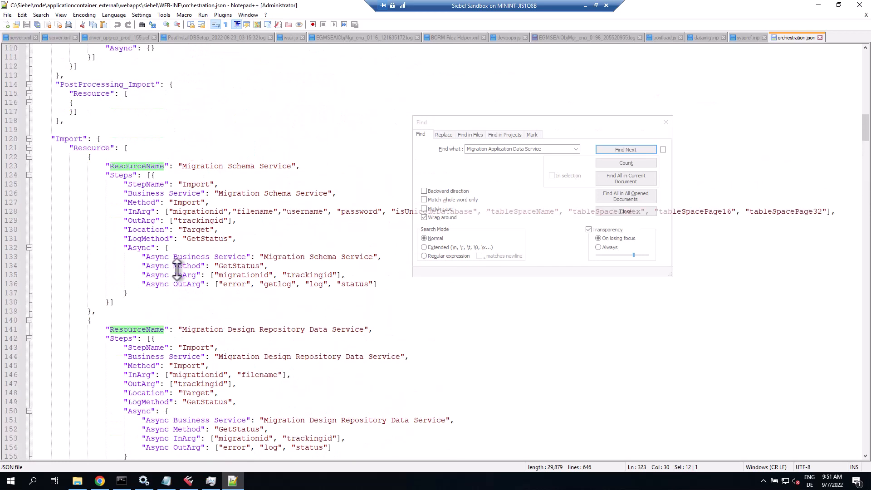
double_click(74, 138)
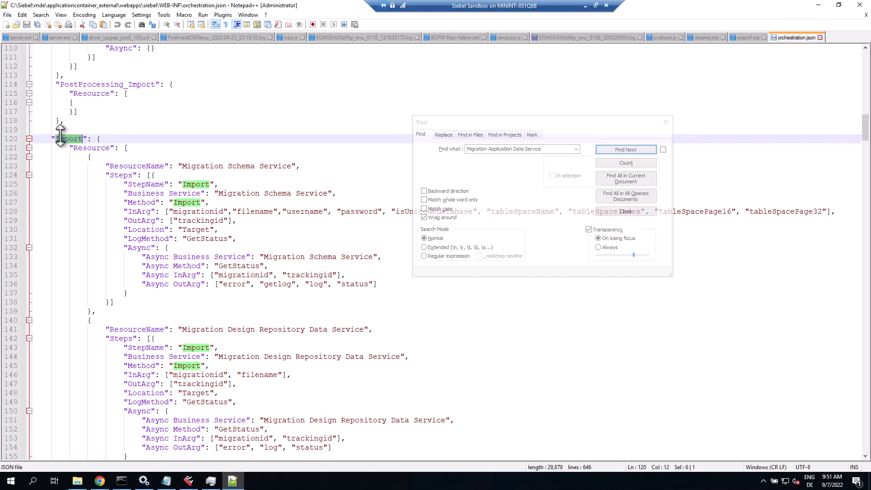
left_click(29, 139)
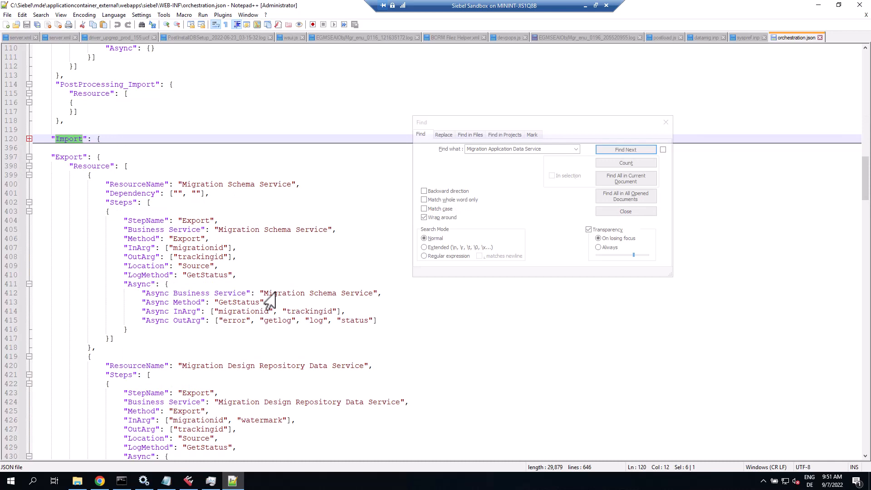
left_click(27, 157)
left_click(27, 157)
left_click(27, 140)
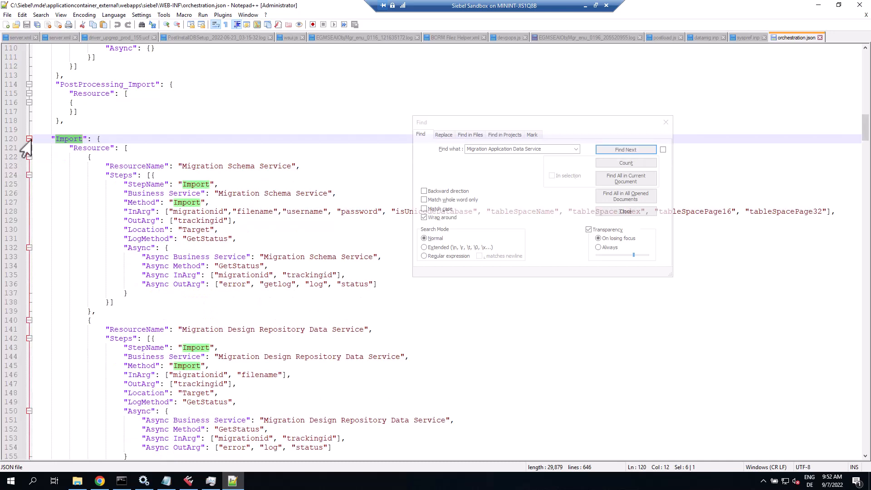
- Find the next "Migration Application Data Service" match in the Import section and copy its complete entry block
left_click(625, 150)
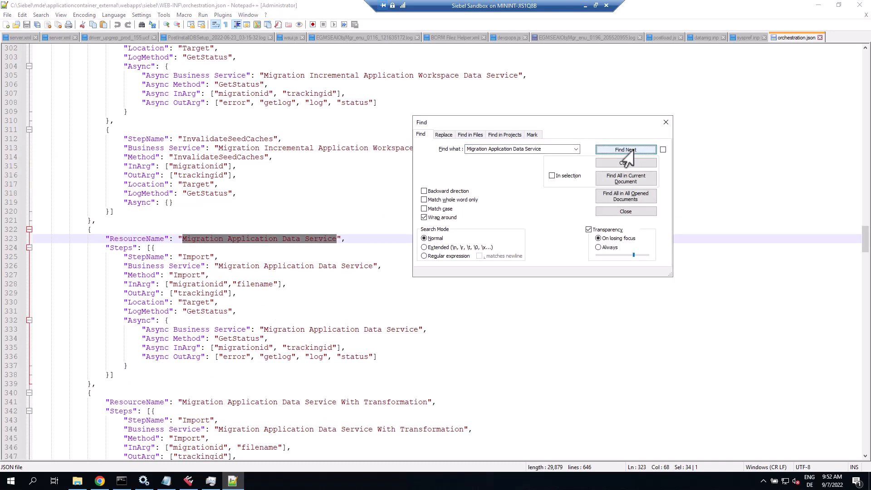
left_click(126, 229)
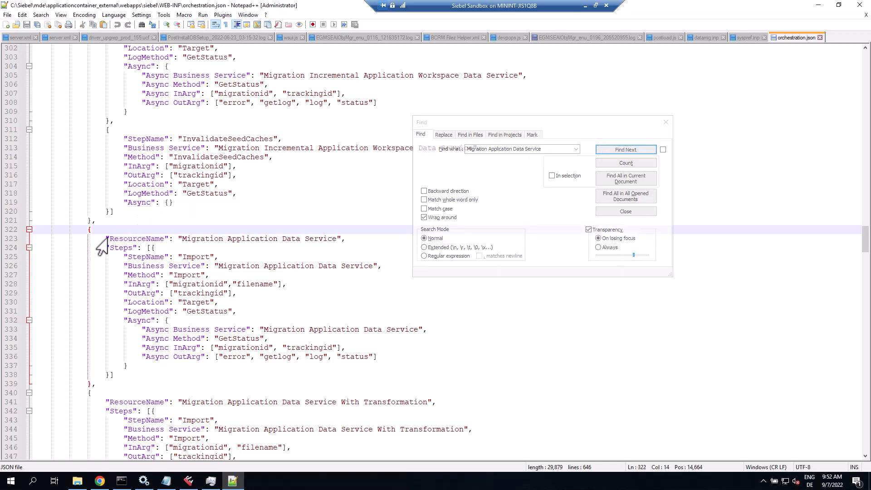
left_click_drag(93, 229, 90, 386)
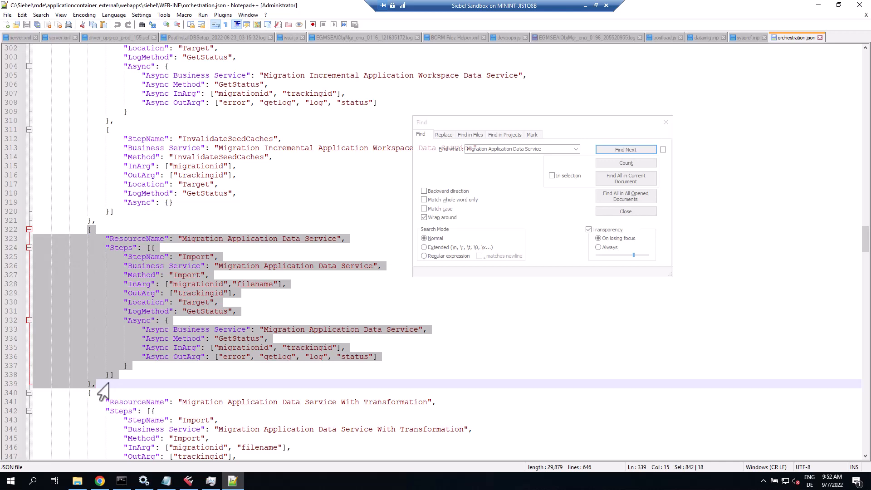
right_click(160, 318)
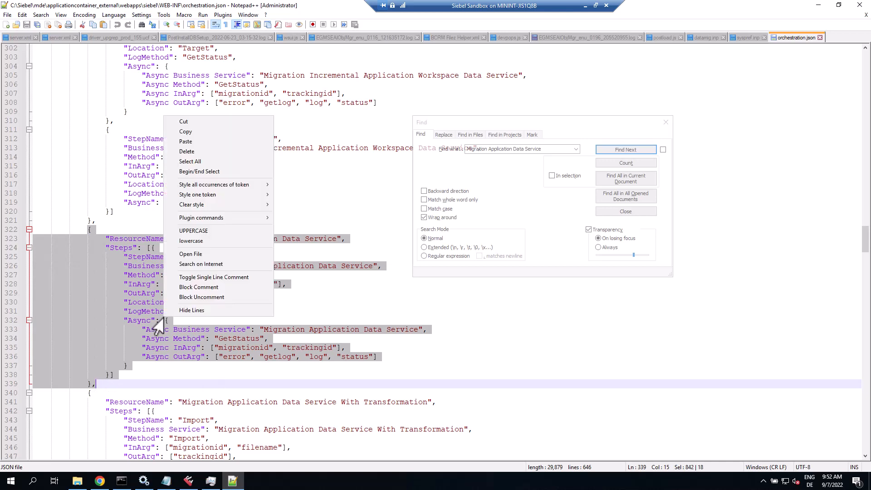
left_click(205, 134)
- Review the Import entries below the copied block, highlighting the With Transformation name and the whole With PreDelete block
scroll(298, 338, "down", 5)
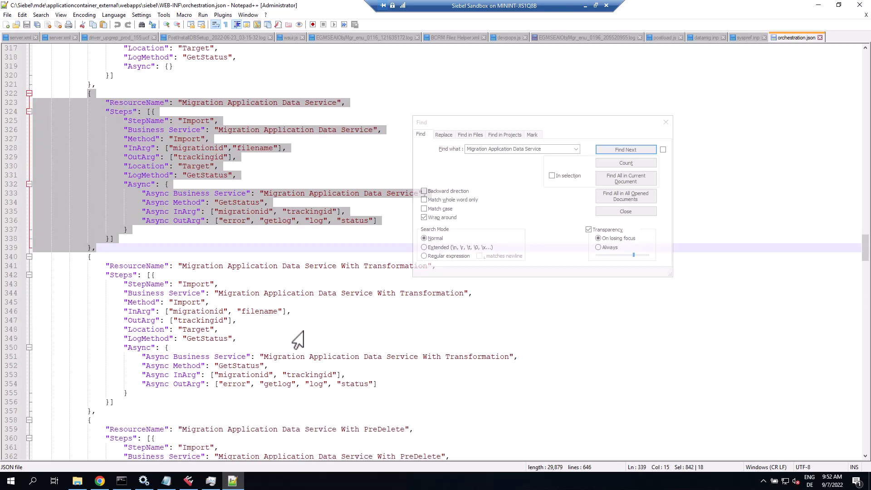
scroll(298, 338, "down", 6)
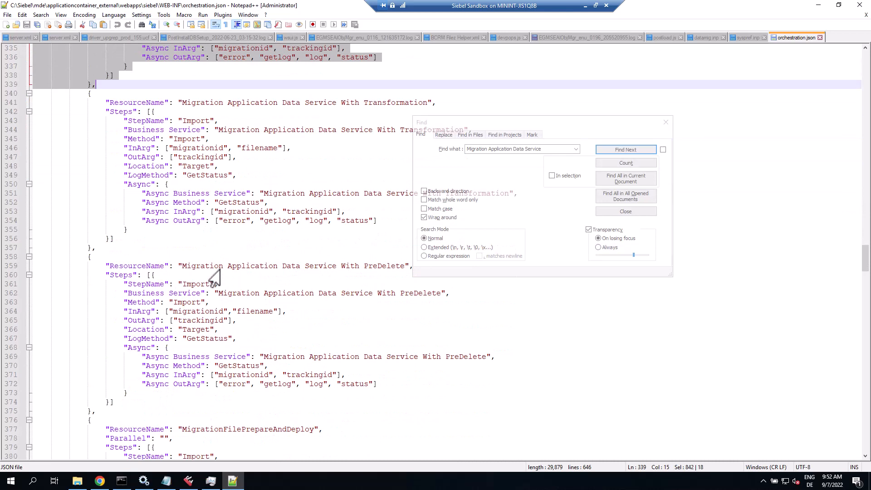
scroll(213, 277, "up", 1)
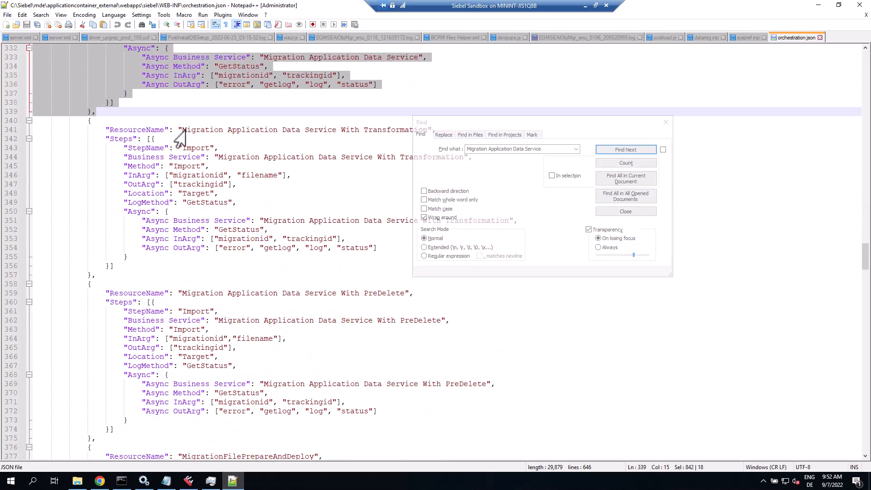
left_click_drag(182, 131, 390, 131)
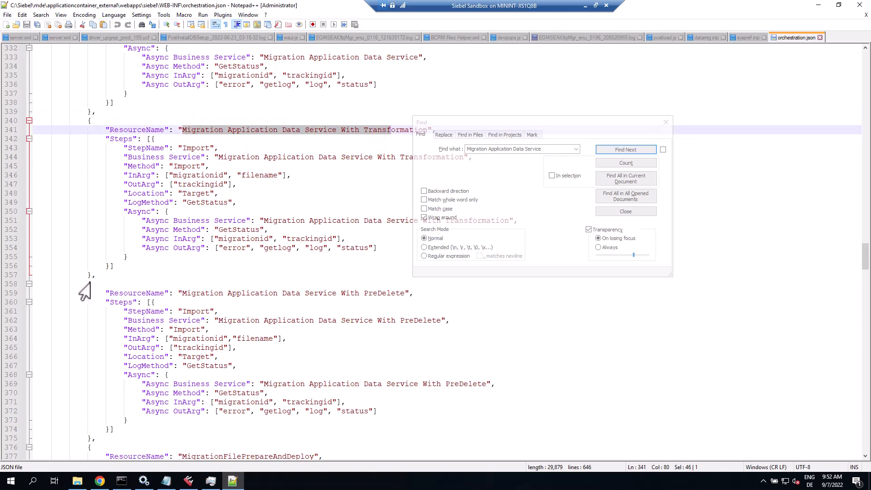
left_click_drag(87, 284, 96, 439)
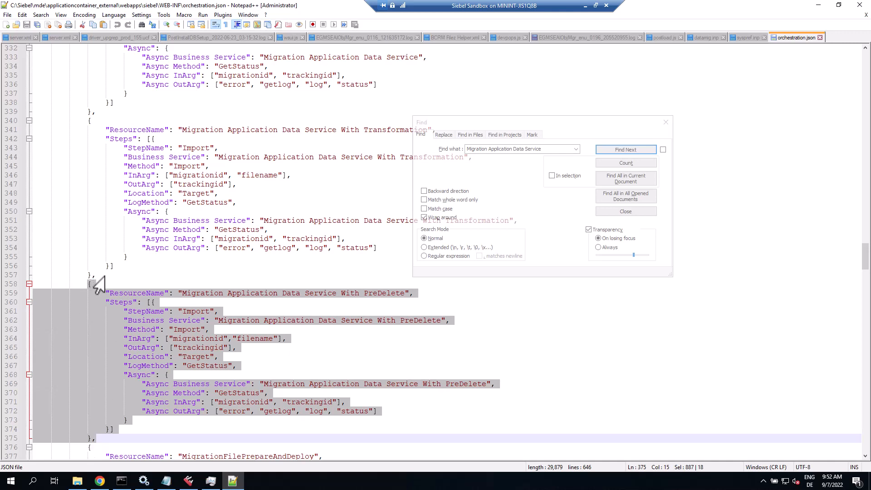
- Highlight "Migration Application Data Service With PreDelete" in the Import entry's ResourceName, Business Service and Async Business Service values
left_click(180, 294)
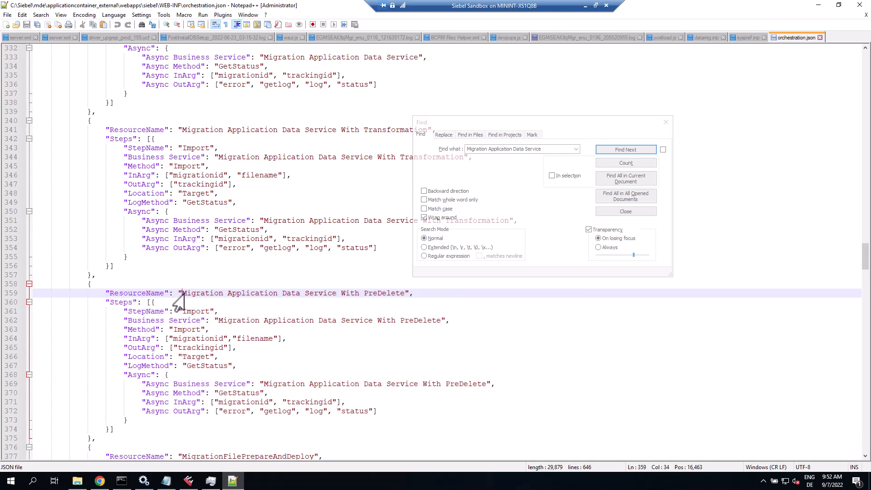
left_click_drag(180, 294, 405, 293)
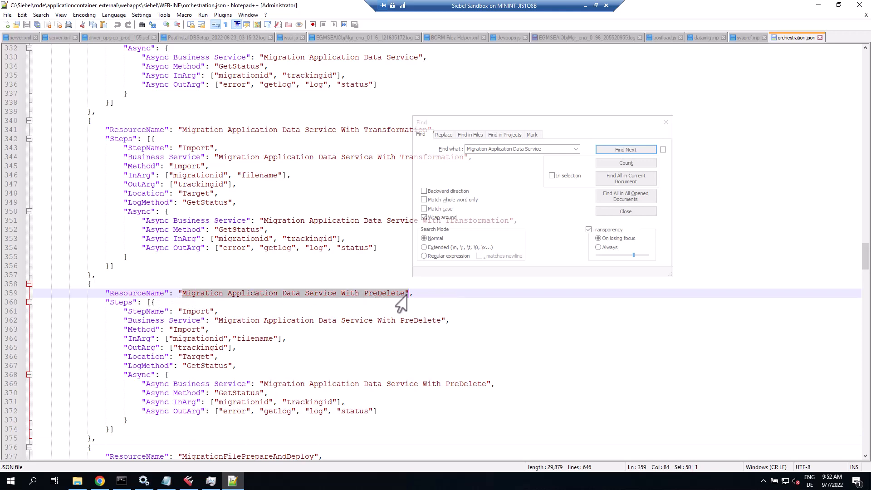
double_click(393, 294)
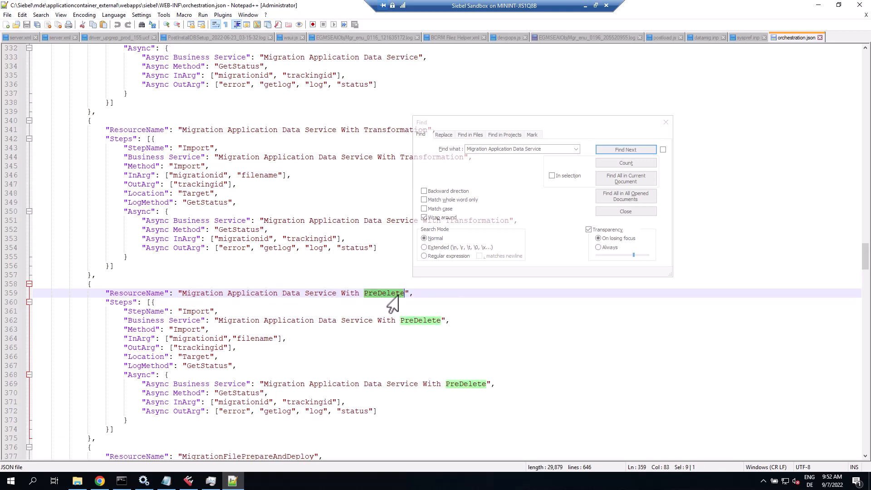
left_click_drag(183, 294, 405, 294)
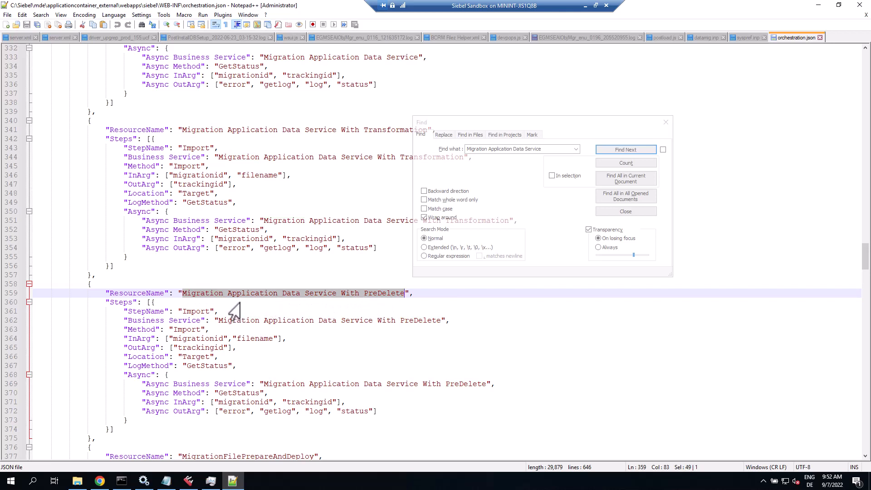
double_click(229, 321)
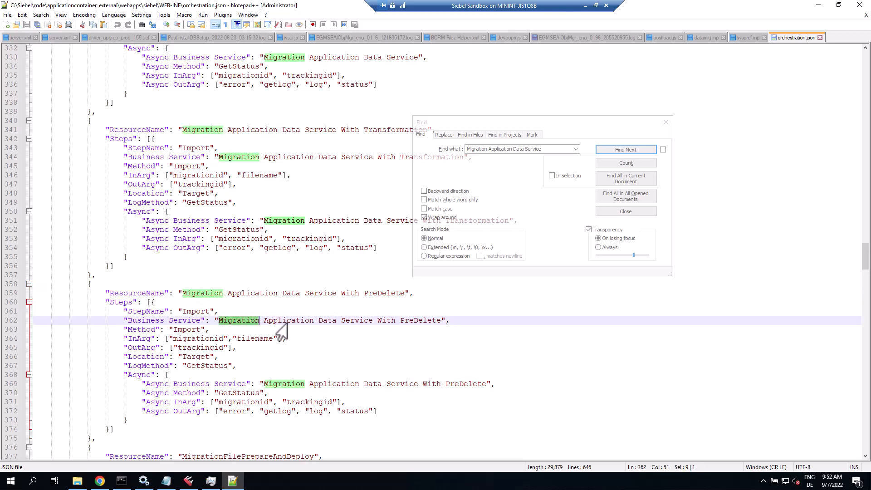
left_click_drag(282, 333, 411, 321)
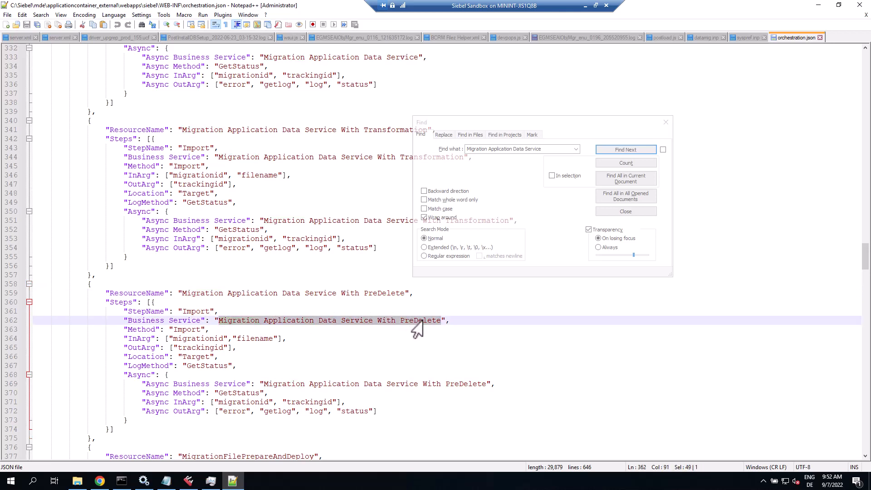
double_click(273, 384)
left_click_drag(272, 384, 468, 386)
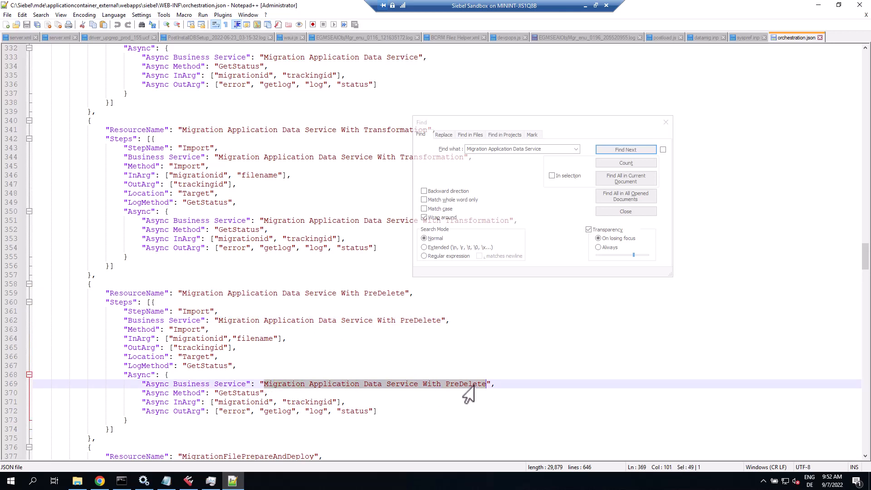
left_click(80, 285)
- Search onward for "Migration Application Data Service" to the Export section and locate the With PreDelete entry there
scroll(104, 309, "down", 4)
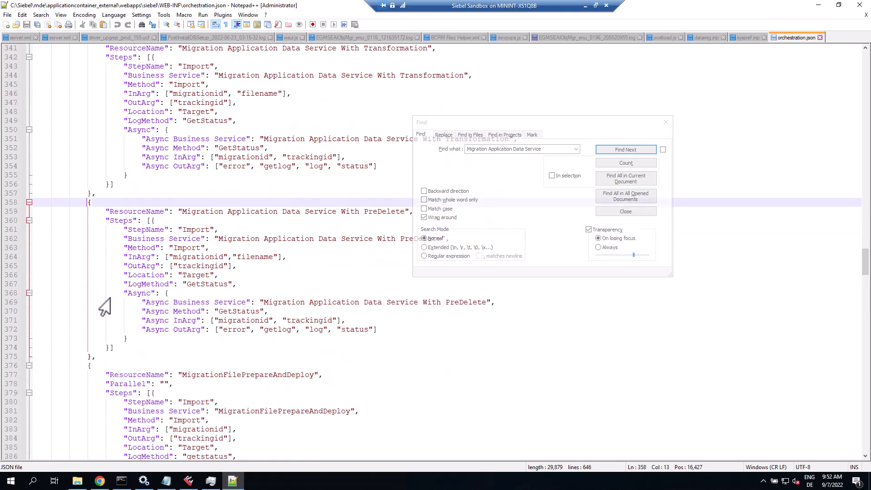
left_click(631, 151)
left_click(630, 151)
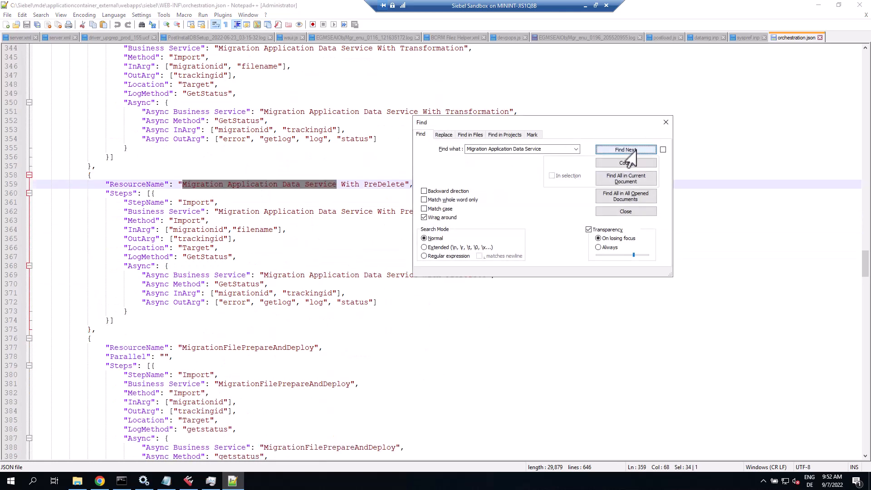
left_click(631, 151)
left_click(631, 151)
left_click(631, 151)
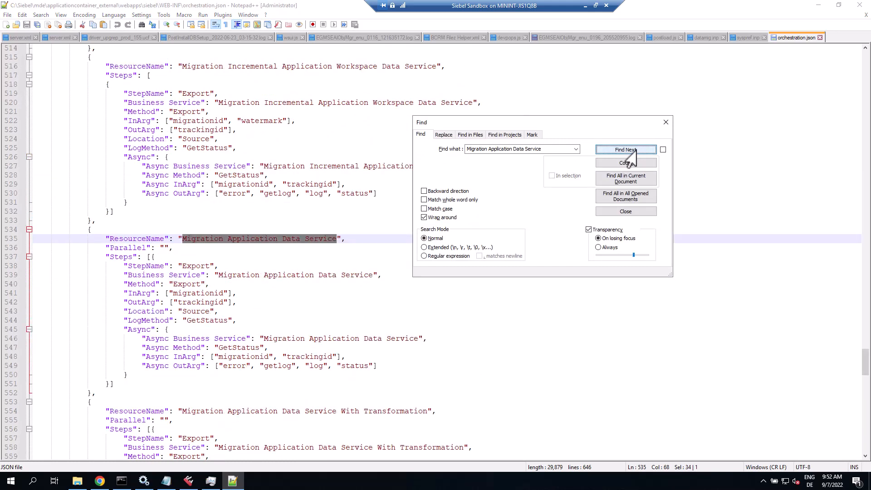
scroll(206, 318, "down", 5)
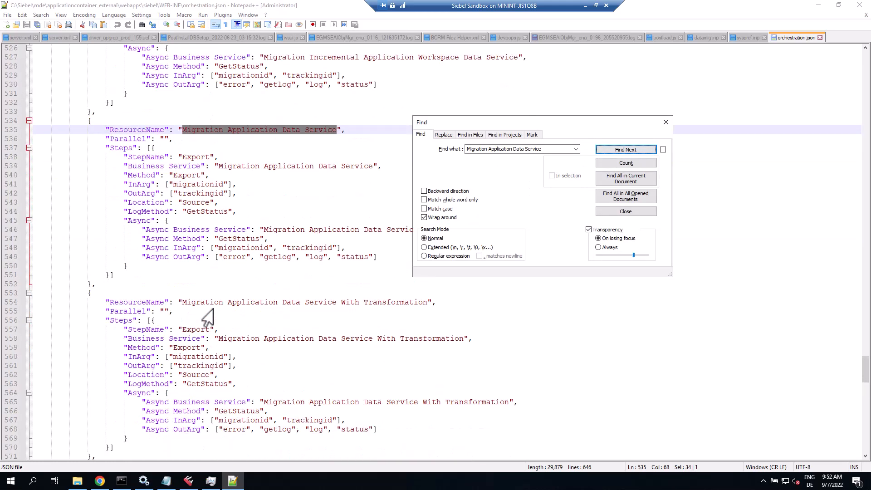
scroll(207, 318, "down", 5)
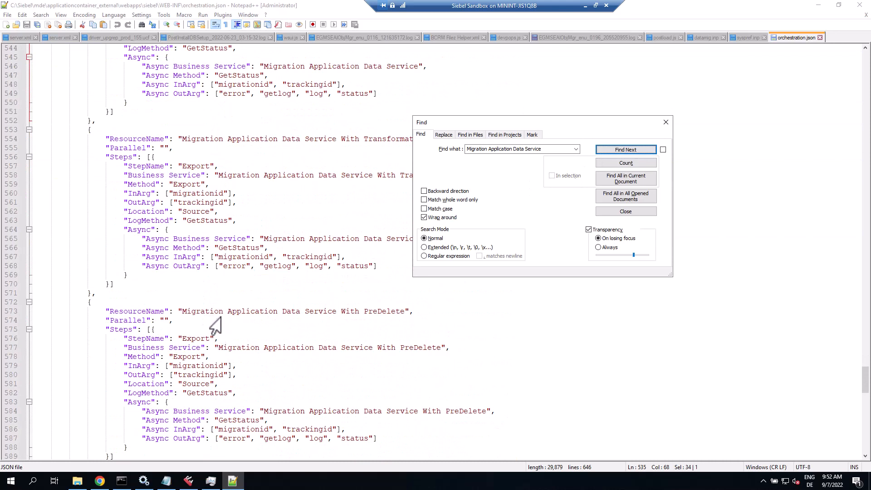
- Examine the Export section's With PreDelete entry, highlighting its lines and its Async Business Service name
left_click(204, 313)
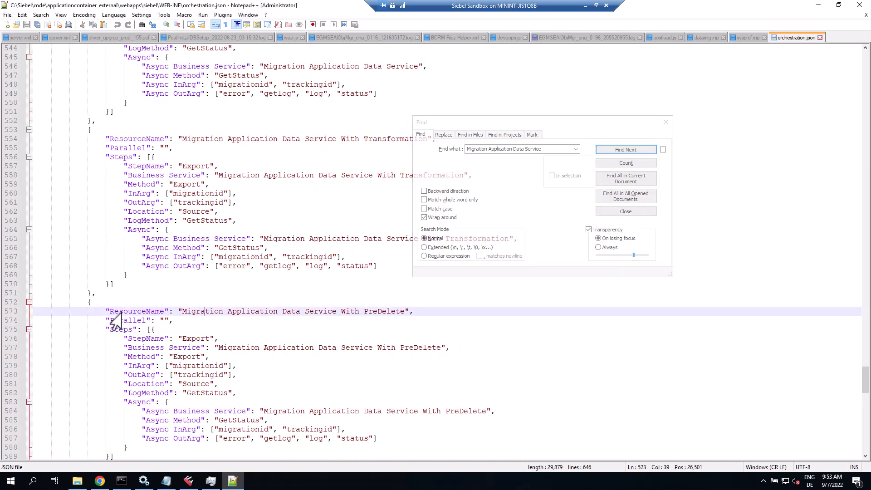
left_click_drag(114, 313, 492, 412)
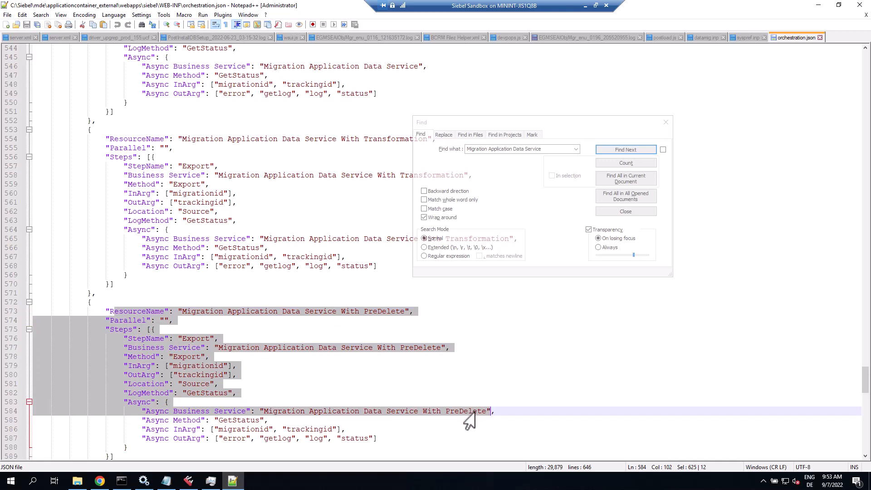
left_click(473, 411)
left_click_drag(263, 411, 486, 411)
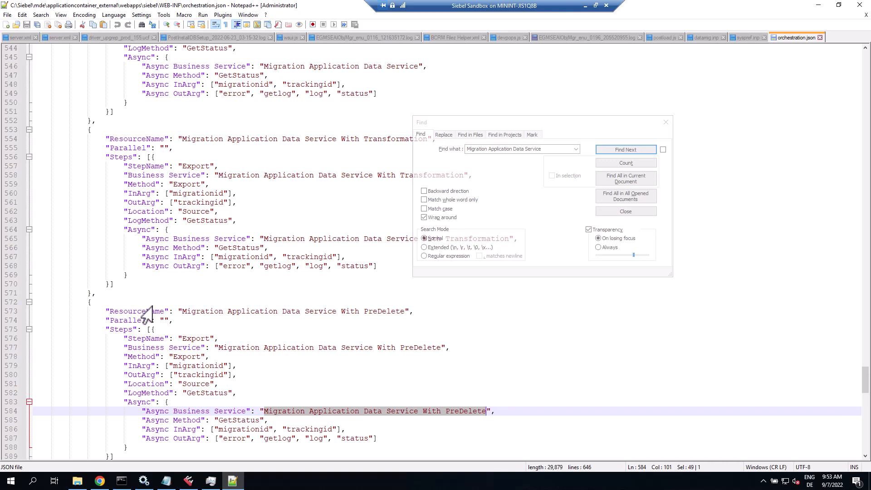
scroll(143, 309, "down", 2)
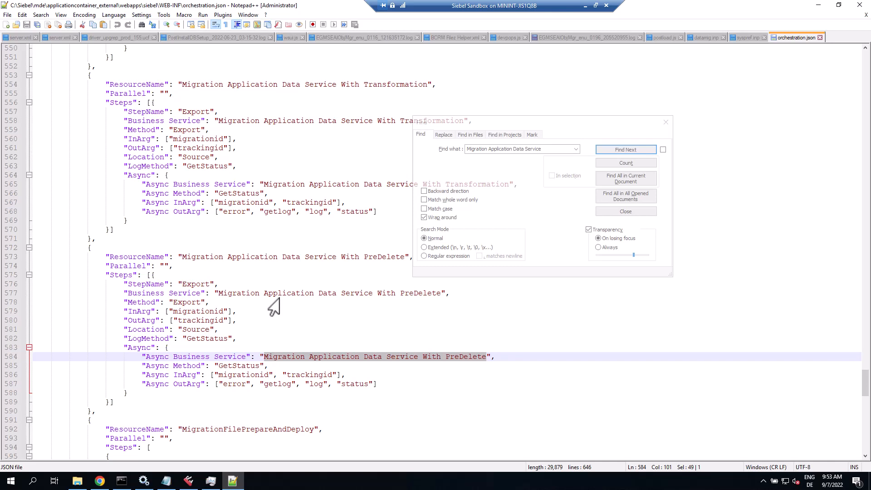
- Close orchestration.json, switch to Chrome and open the recently used Business Service Access view in the Siebel application
left_click(820, 37)
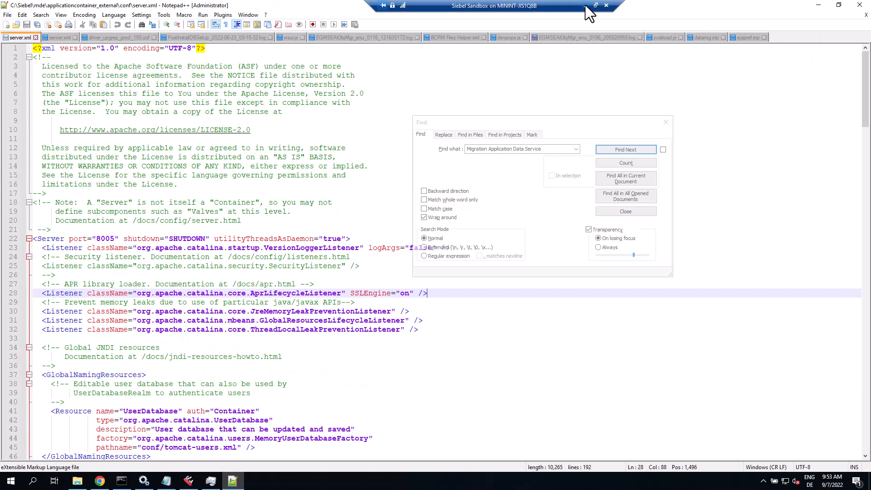
left_click(100, 480)
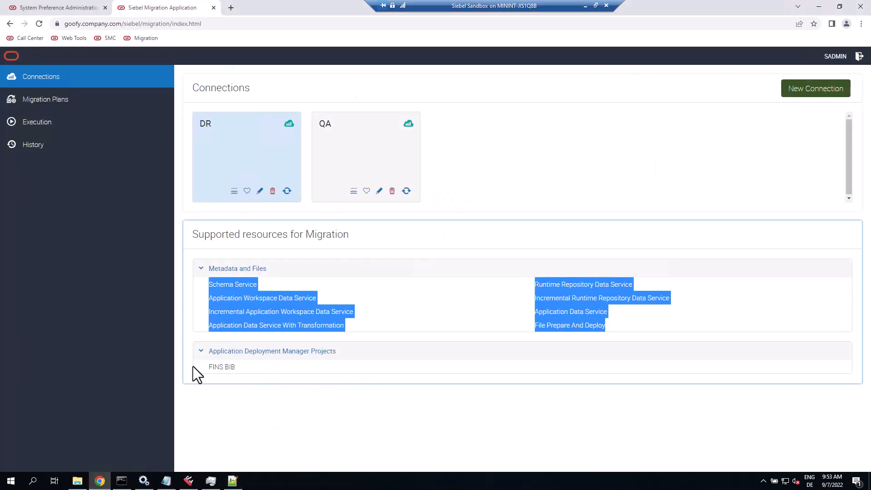
left_click(58, 9)
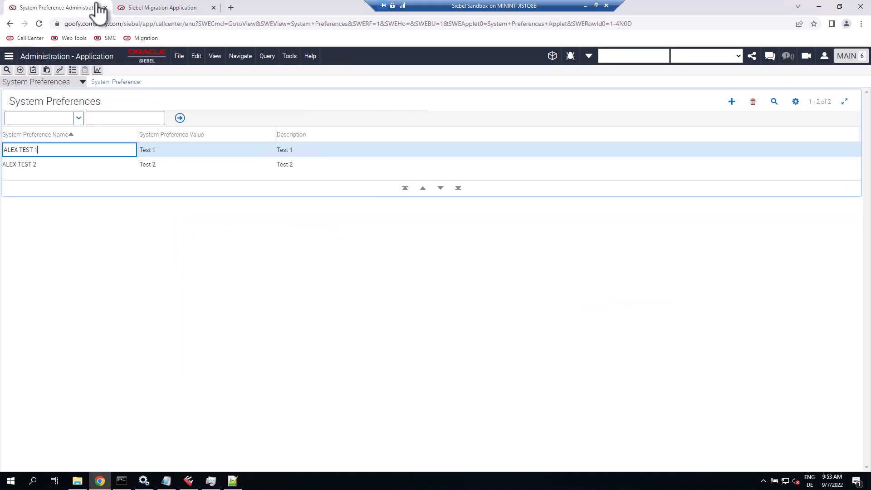
left_click(60, 71)
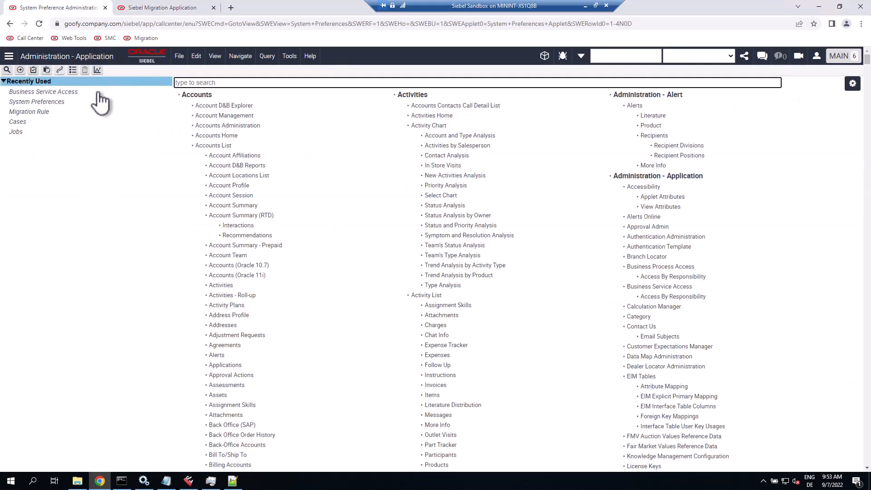
left_click(58, 93)
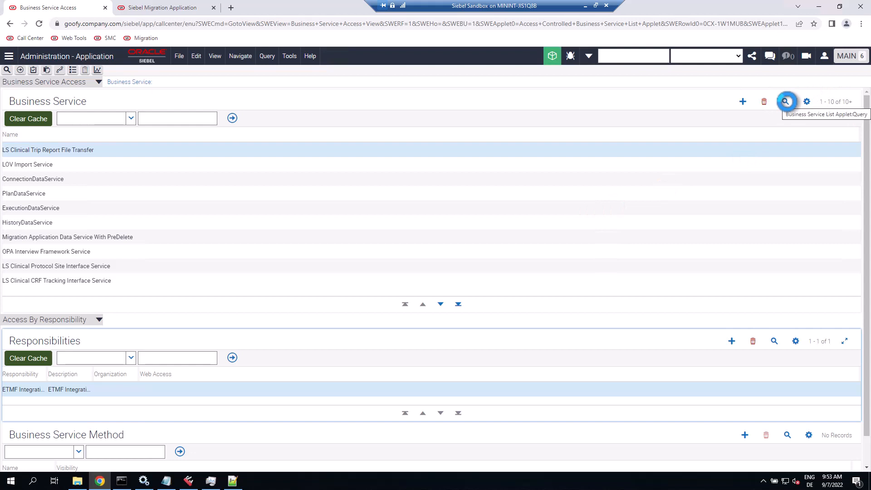
- Query the Business Service list for names beginning with "Migration"
left_click(786, 102)
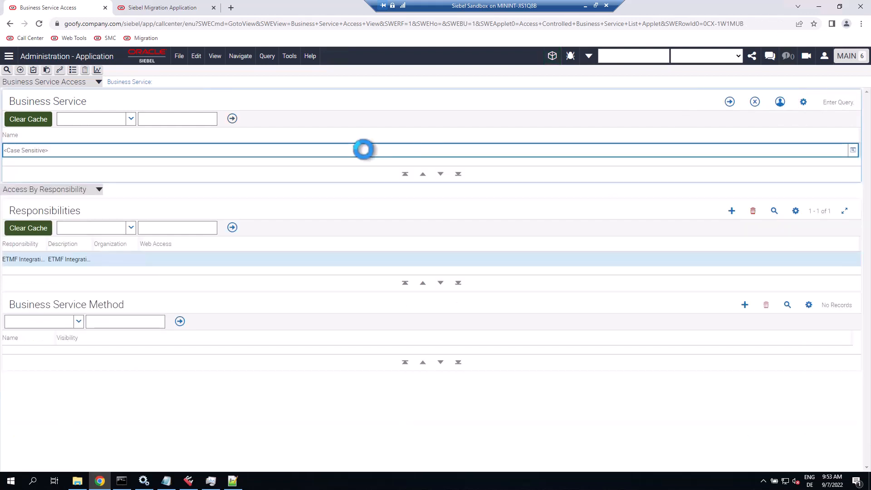
type("Migration")
key("Return")
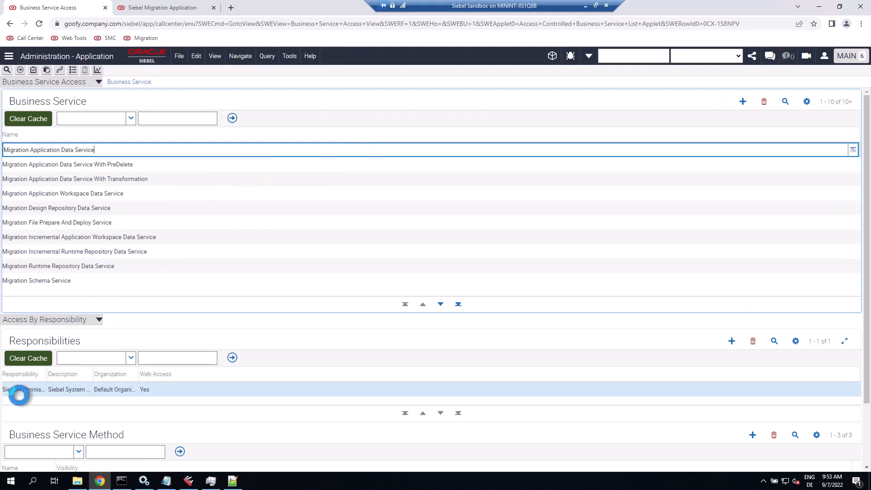
- Check the responsibilities assigned to Migration Application Data Service and to Migration Application Data Service With PreDelete
left_click(23, 389)
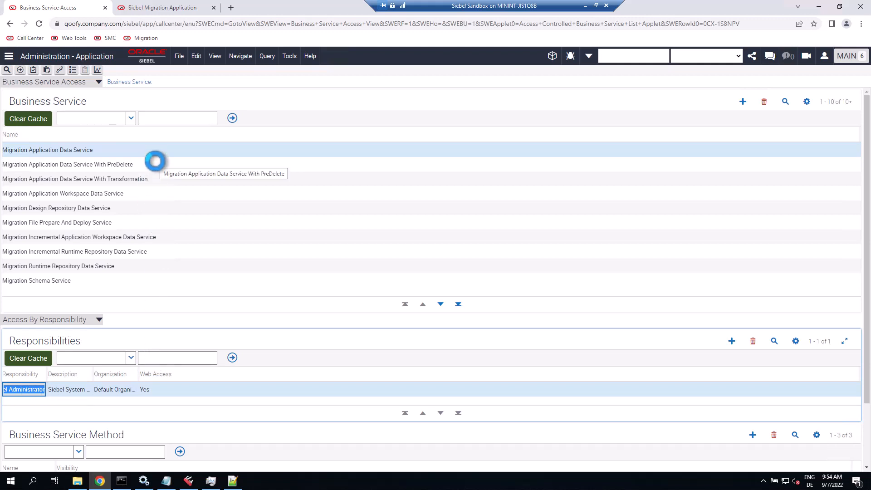
left_click(155, 163)
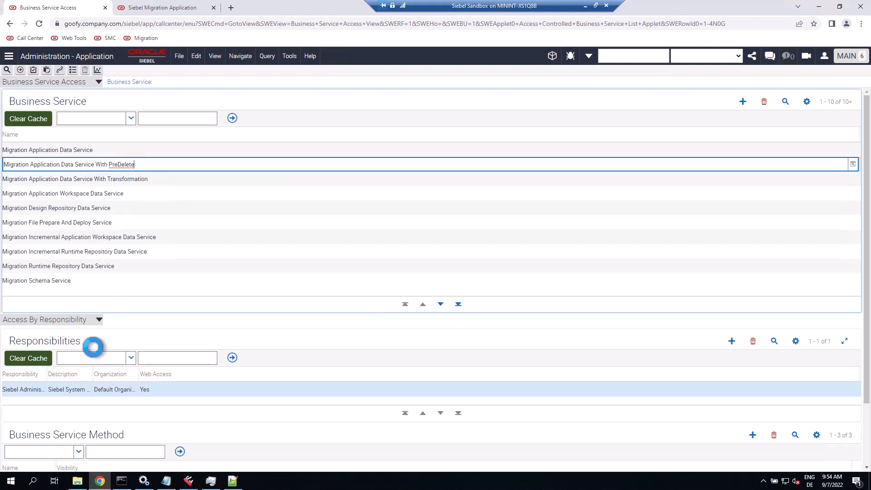
left_click(67, 390)
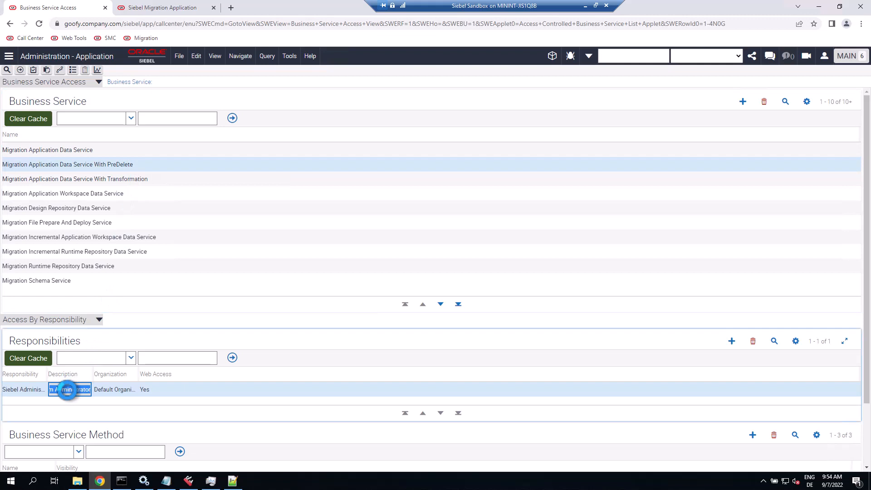
- Examine the business service methods of Migration Application Data Service With PreDelete and revisit its entry beside Migration Application Data Service
scroll(66, 387, "down", 2)
left_click(36, 407)
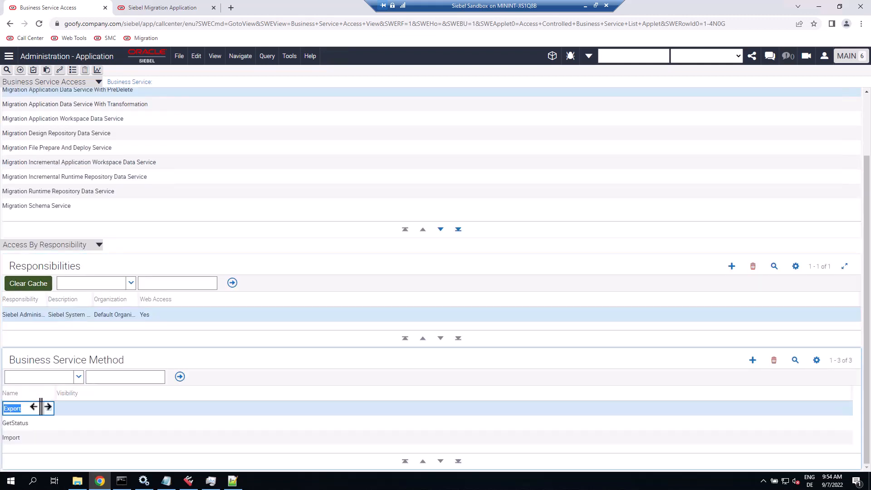
left_click(35, 422)
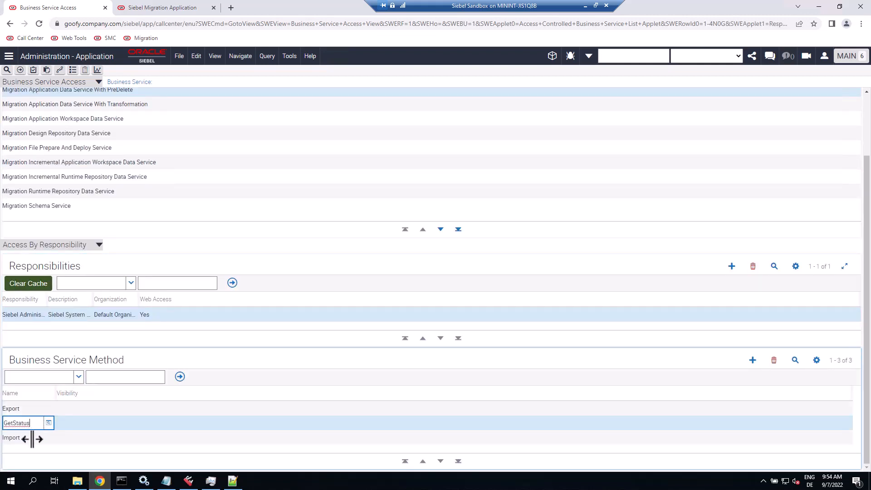
left_click(32, 437)
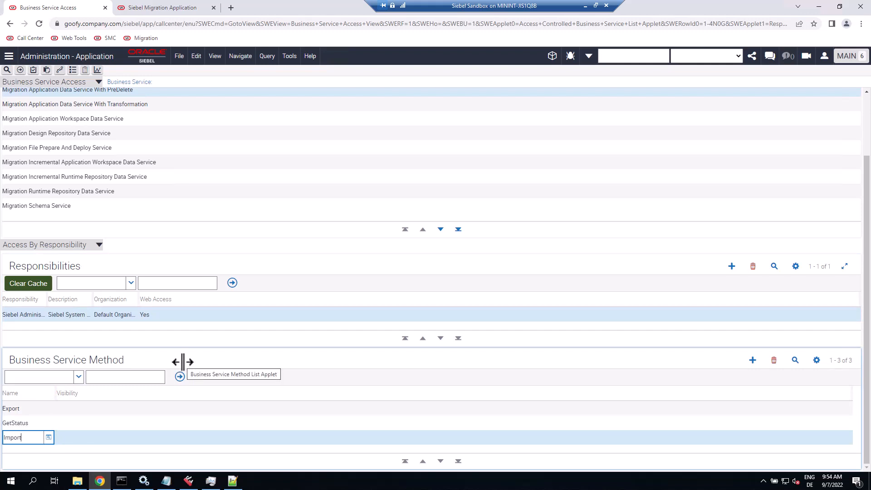
scroll(182, 361, "up", 2)
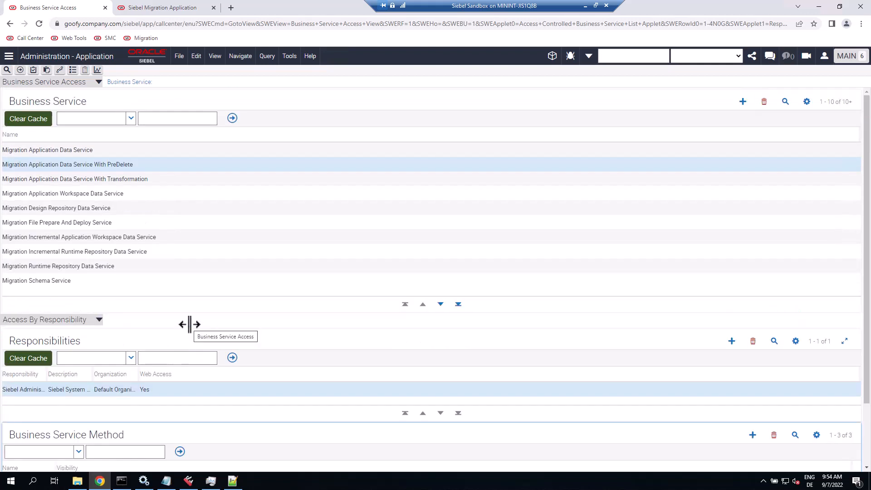
left_click(158, 164)
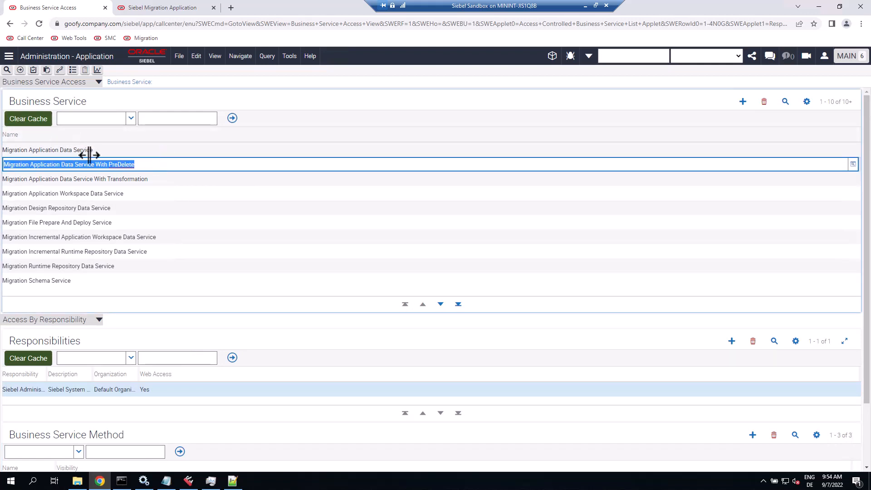
left_click(168, 153)
left_click(169, 165)
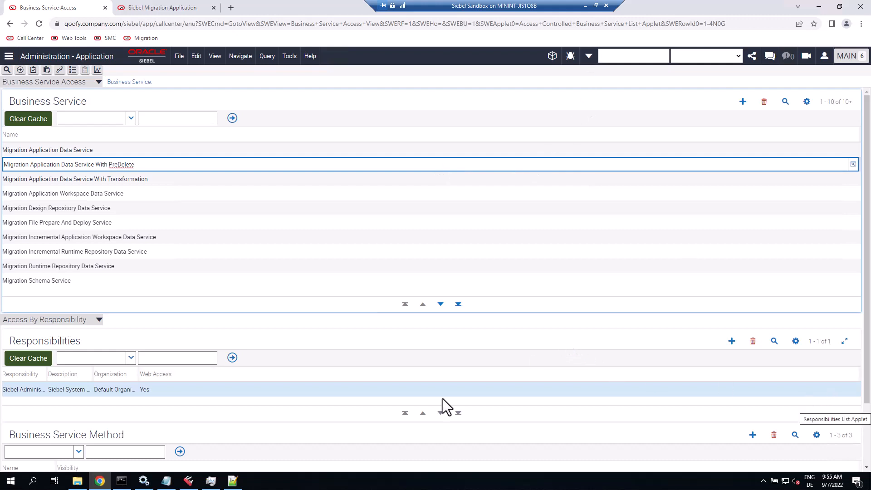
- Close Notepad++ and return to the Siebel Migration Application's Connections page in Chrome, clearing the highlighted resources
left_click(232, 481)
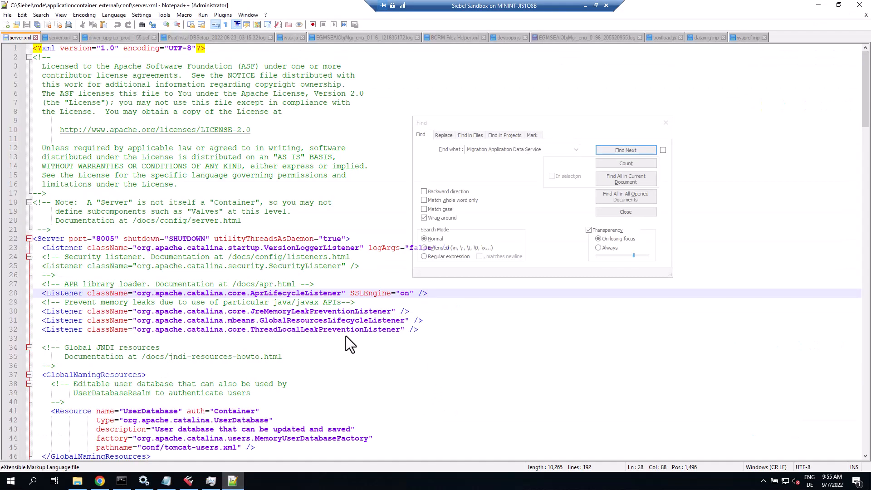
left_click(859, 6)
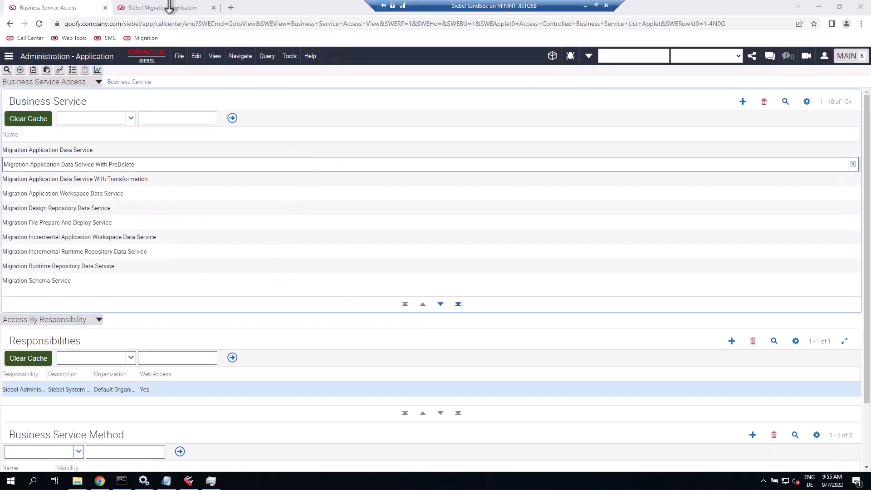
left_click(192, 7)
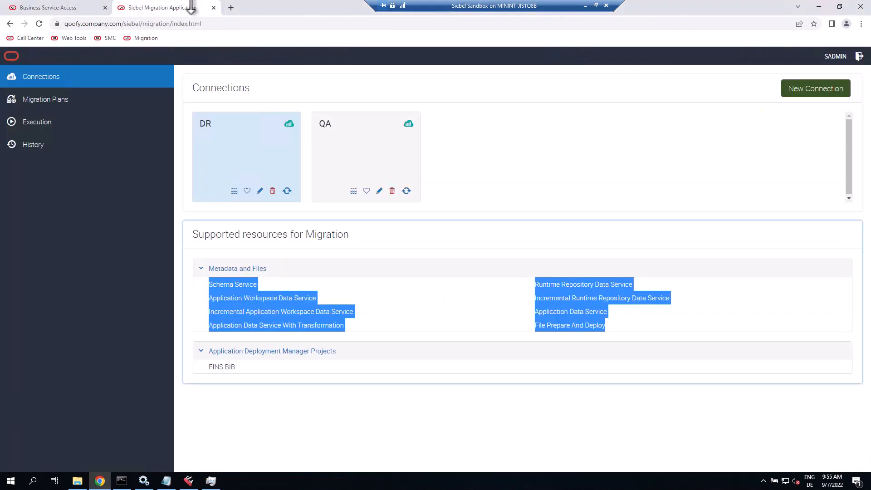
left_click(320, 301)
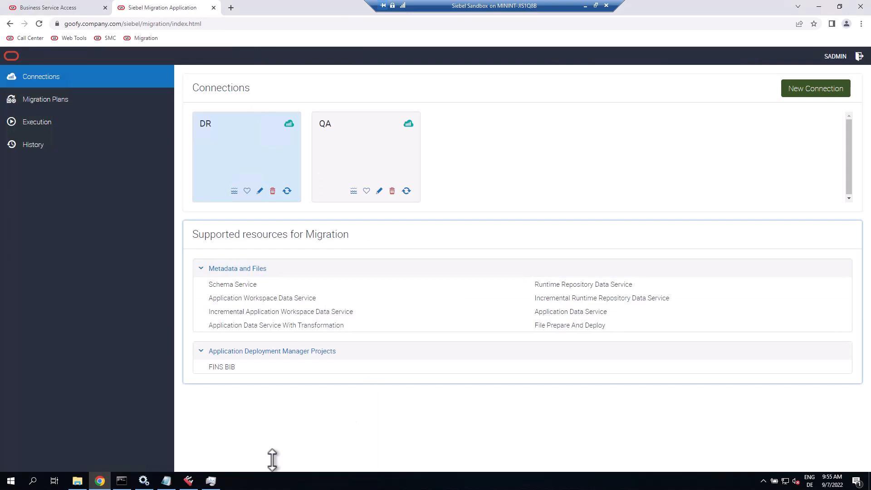
- Switch to Windows Services and restart the external Apache Tomcat 9.0 SiebelApplicationContainer service
mouse_move(144, 479)
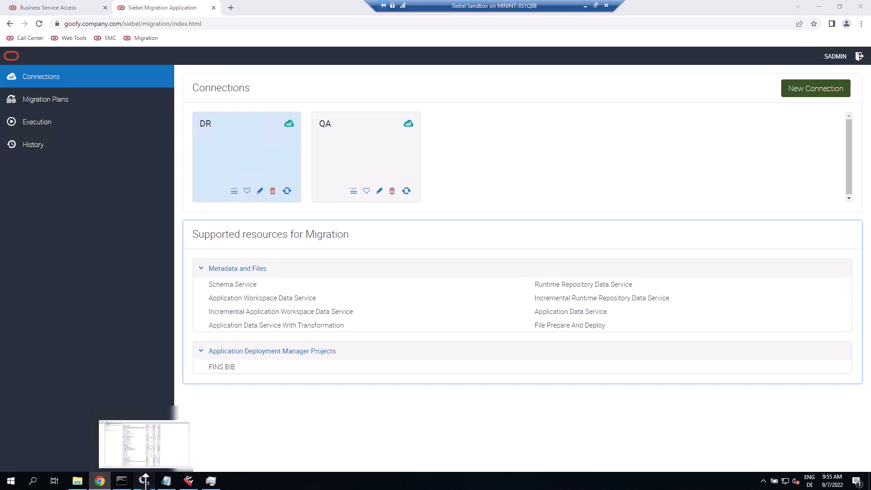
left_click(144, 480)
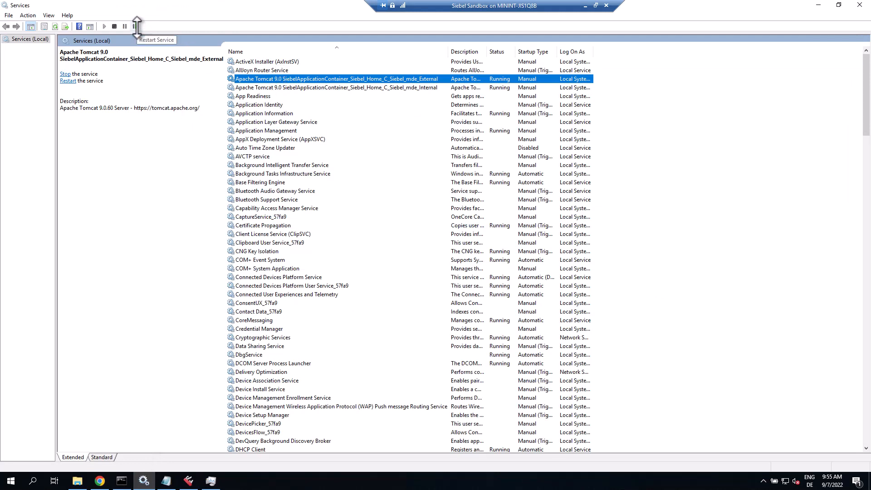
left_click(135, 26)
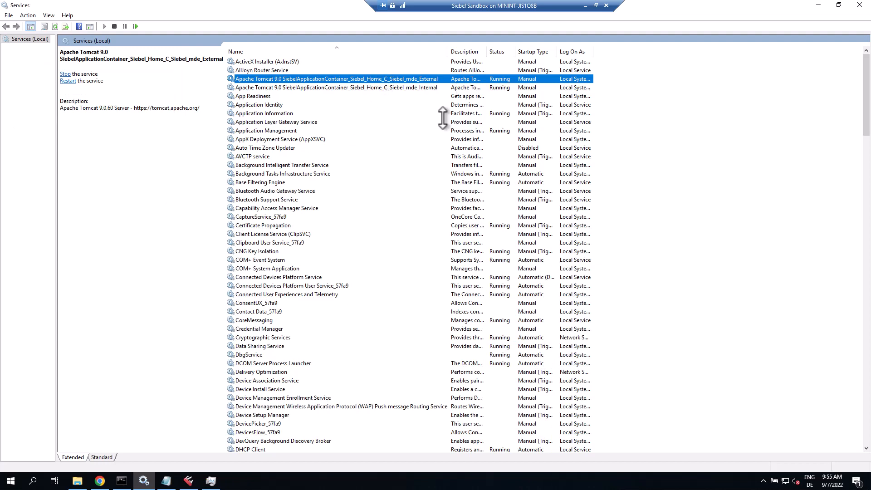
- Close and relaunch Chrome, then log in to the Siebel Migration Application from its bookmark with the prefilled credentials
left_click(100, 481)
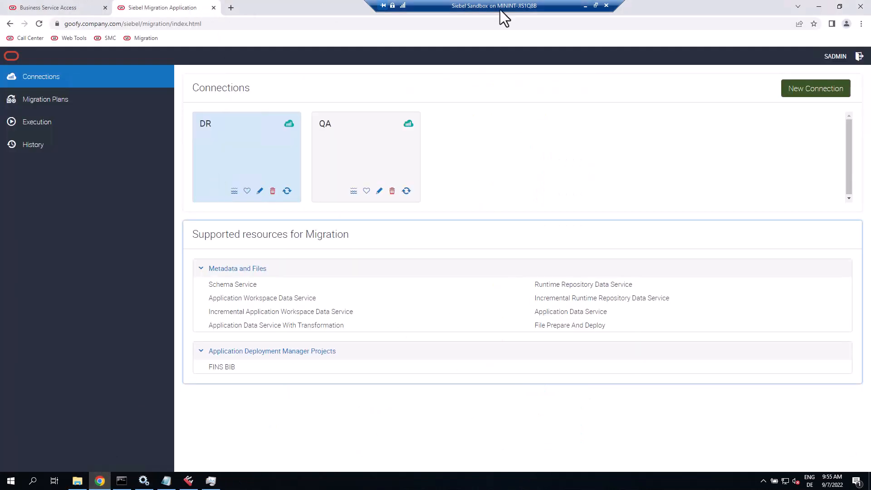
left_click(860, 7)
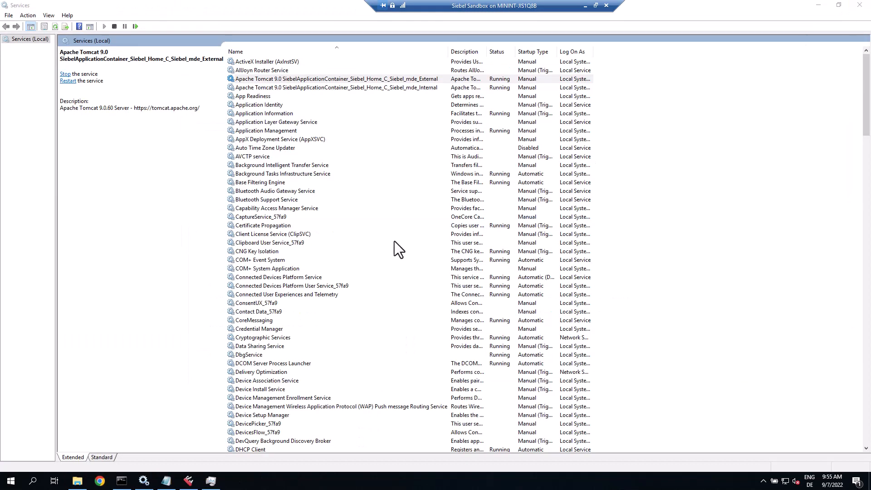
left_click(100, 481)
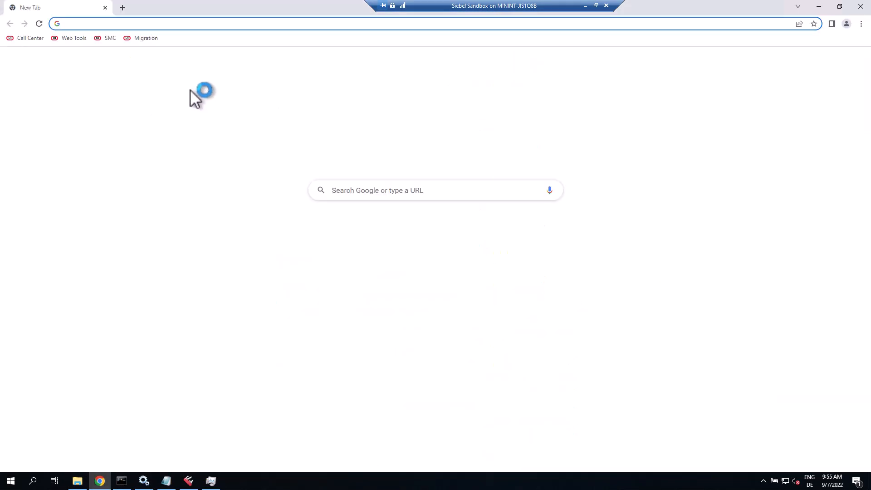
left_click(151, 37)
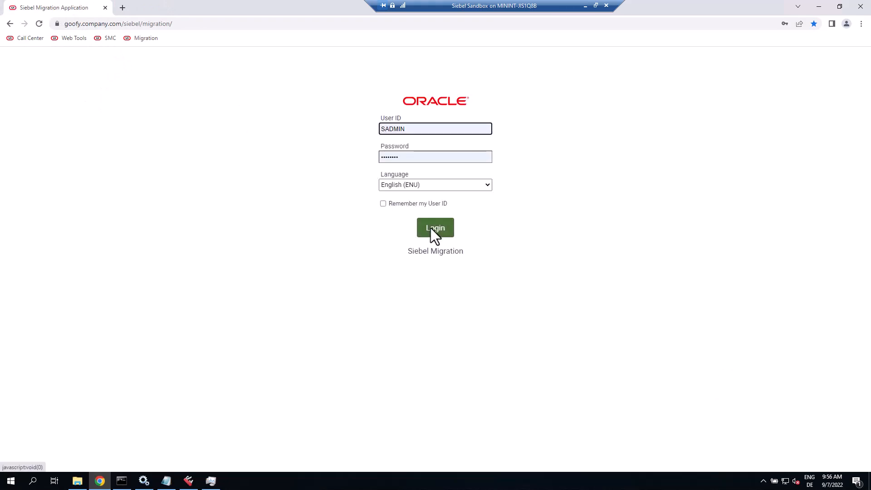
left_click(432, 229)
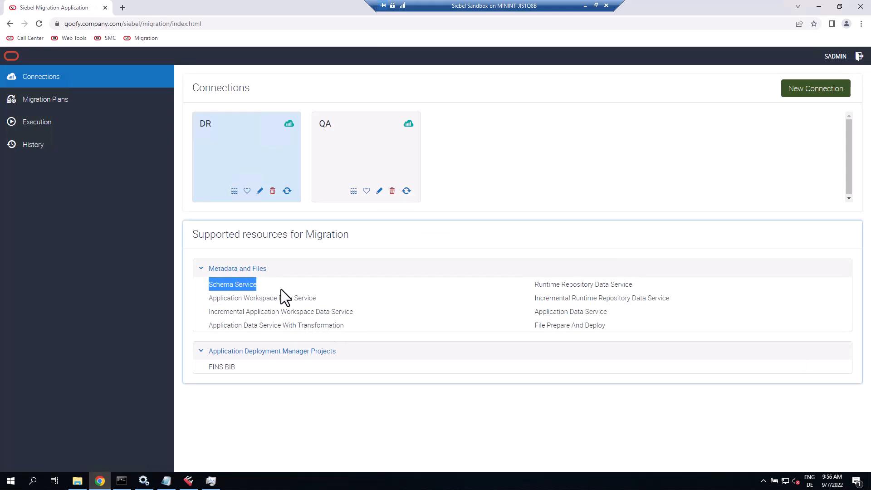
- Refresh the DR and QA connections with their associated migration plans and highlight QA's Application Data Service With PreDelete resource
left_click(287, 190)
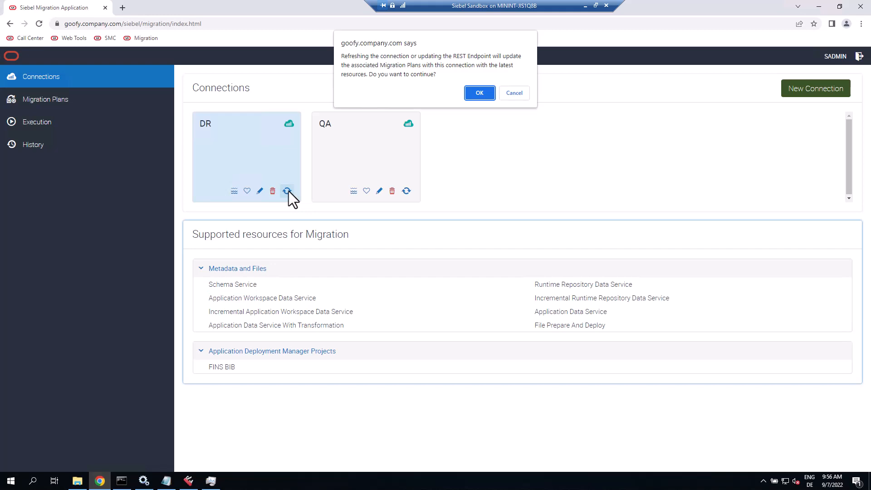
left_click(476, 95)
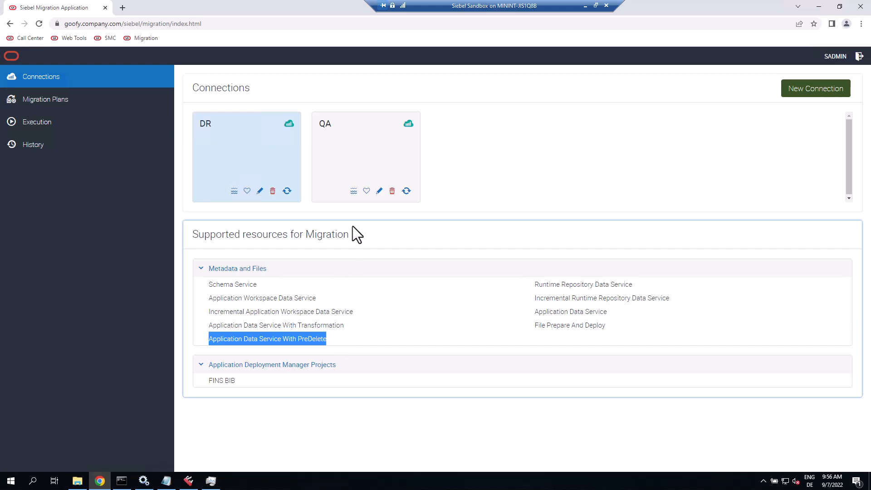
left_click(359, 157)
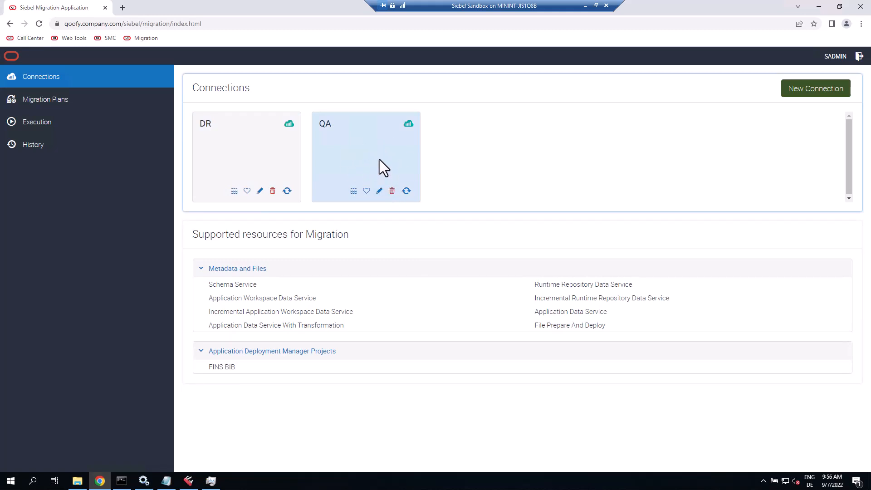
left_click(406, 190)
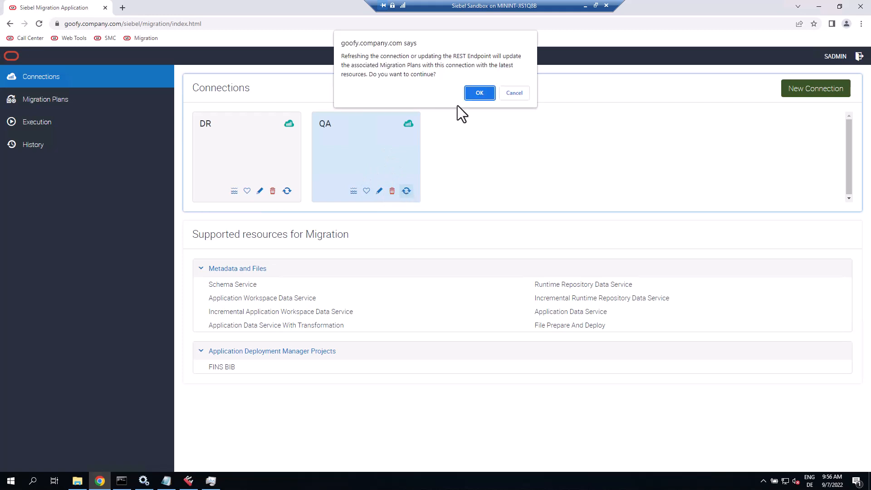
left_click(483, 92)
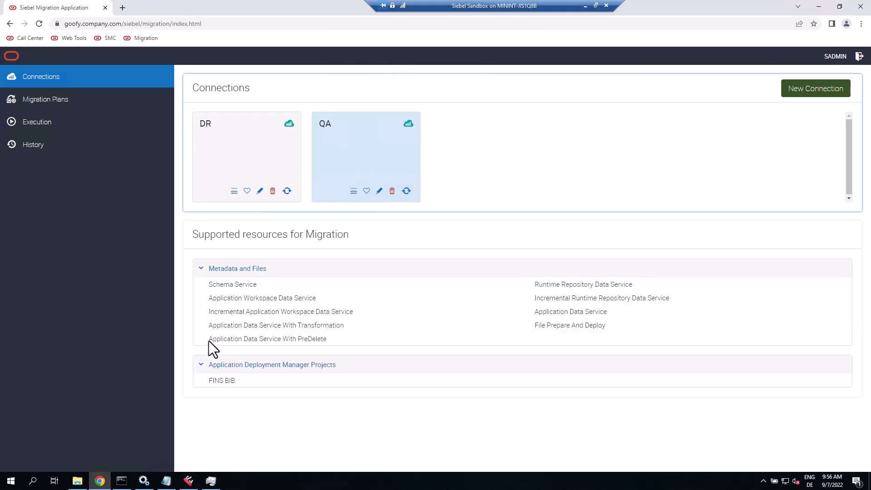
left_click_drag(216, 340, 363, 339)
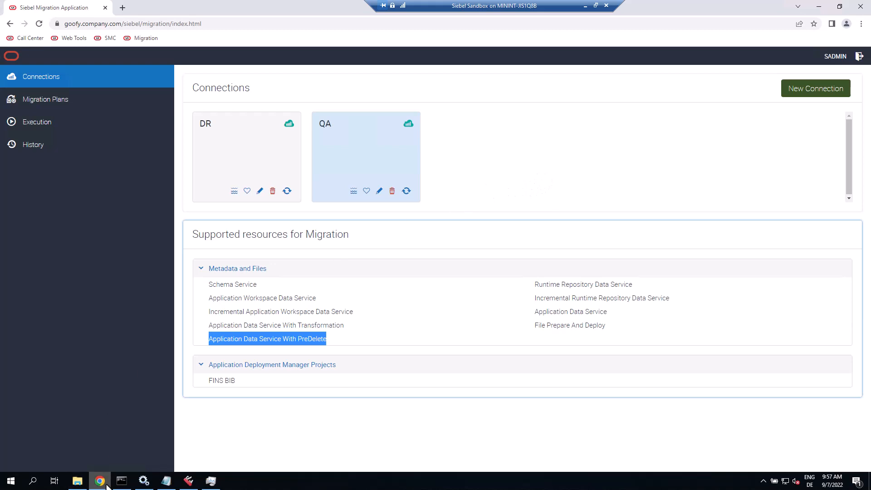
- Open Call Center in a new browser tab and query System Preferences for names beginning with "ALEX"
left_click(122, 8)
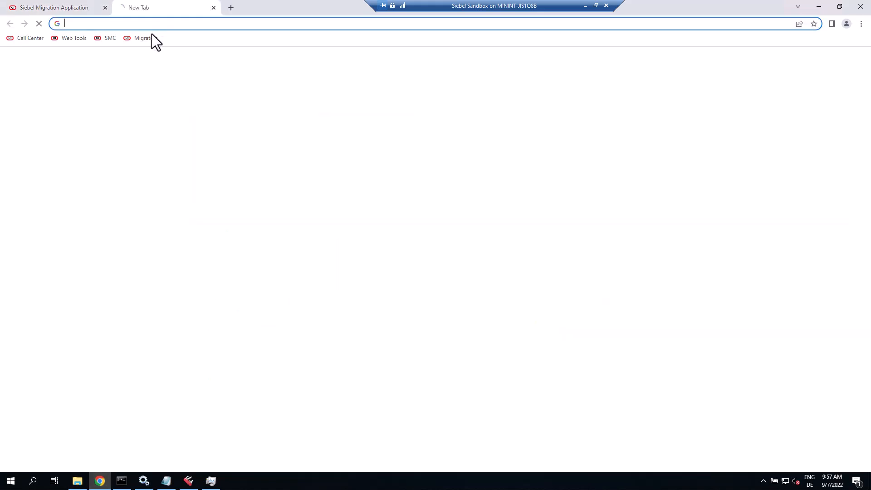
left_click(27, 38)
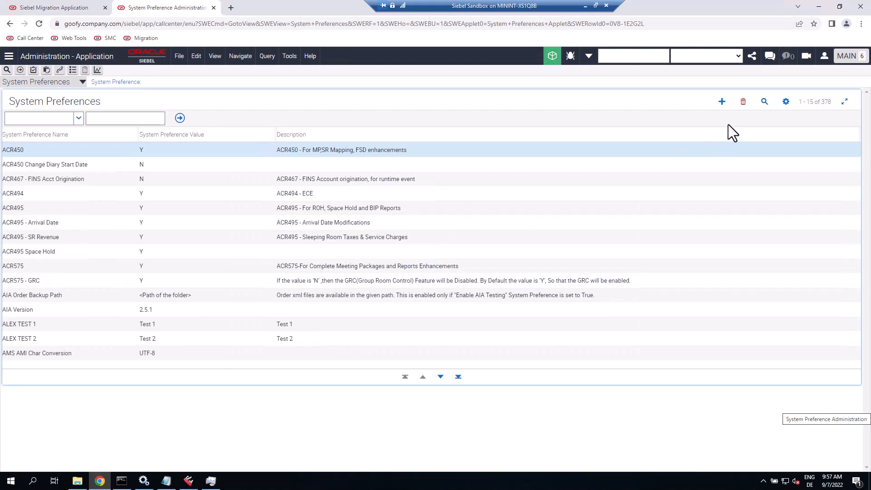
left_click(764, 102)
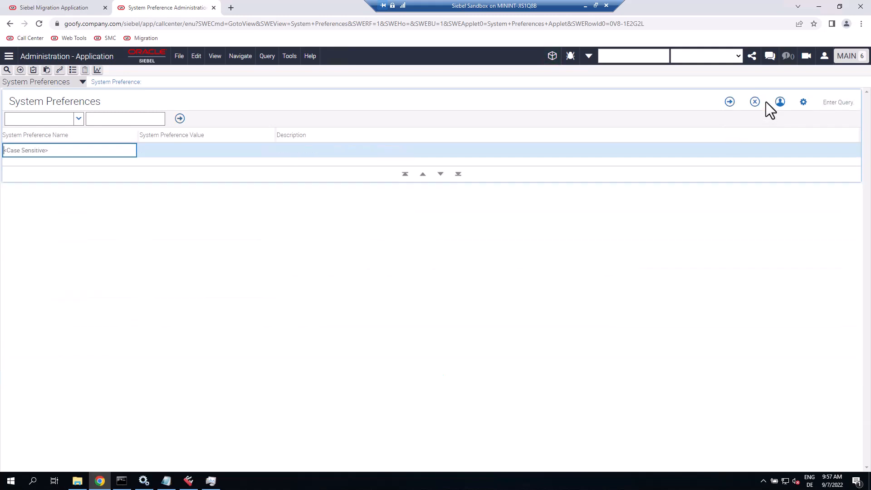
type("ALEX TEST 1")
key("Return")
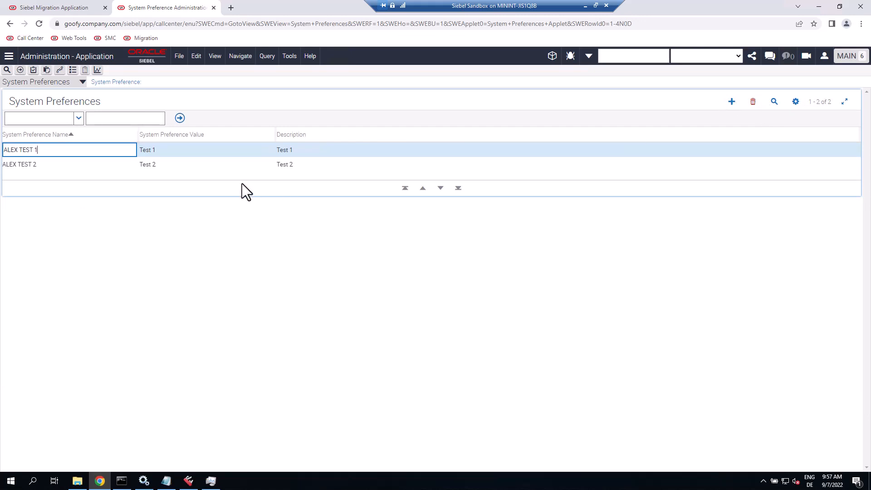
- Inspect the ALEX TEST 1 and ALEX TEST 2 records and display the physical table and column names in the headers
left_click(106, 166)
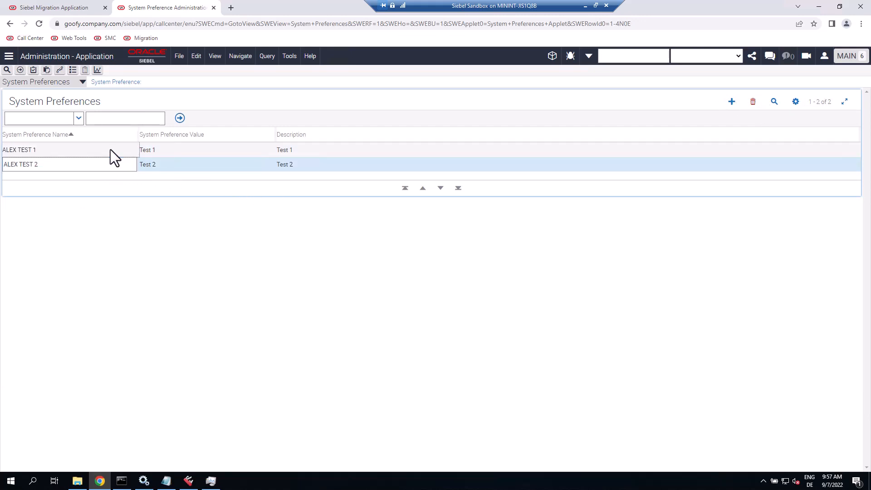
left_click(110, 150)
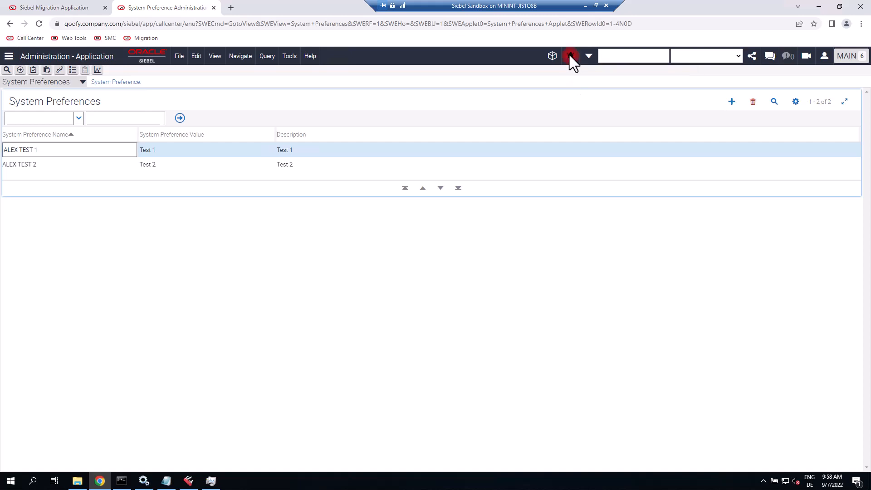
left_click(570, 56)
left_click(592, 122)
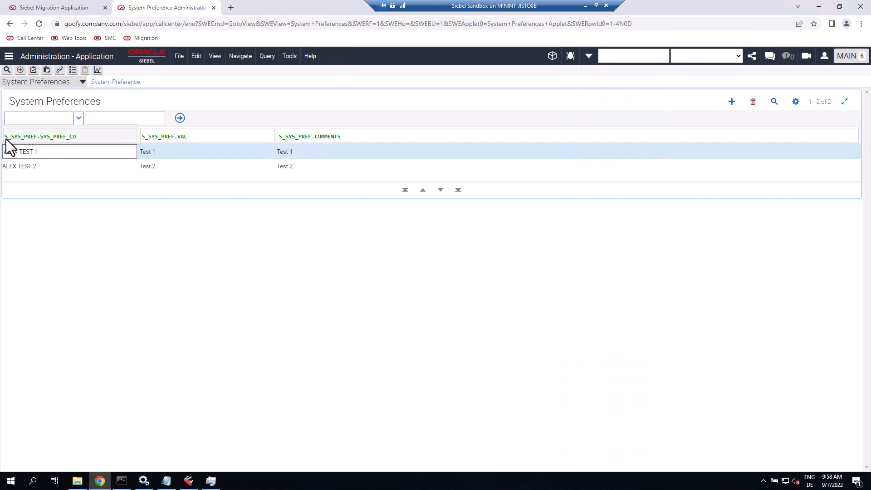
mouse_move(24, 138)
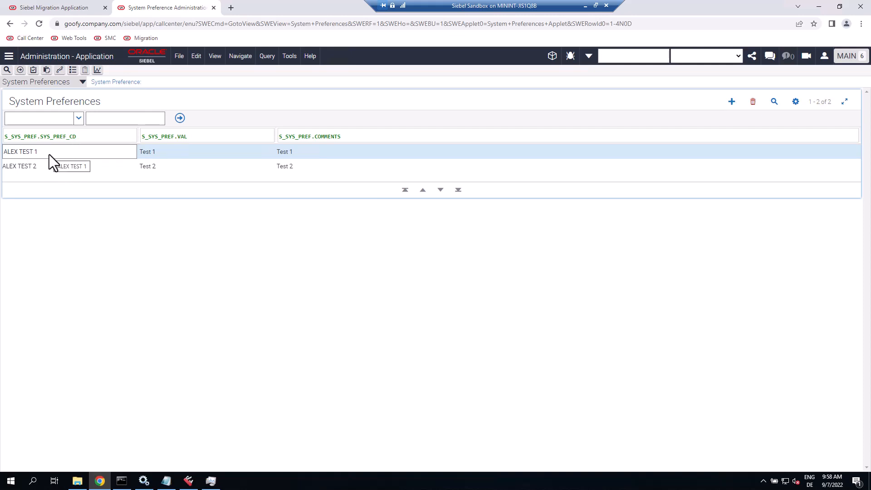
- Open the recently used Migration Rule view and inspect the table of the S_SYS_PREF rule expression
left_click(59, 72)
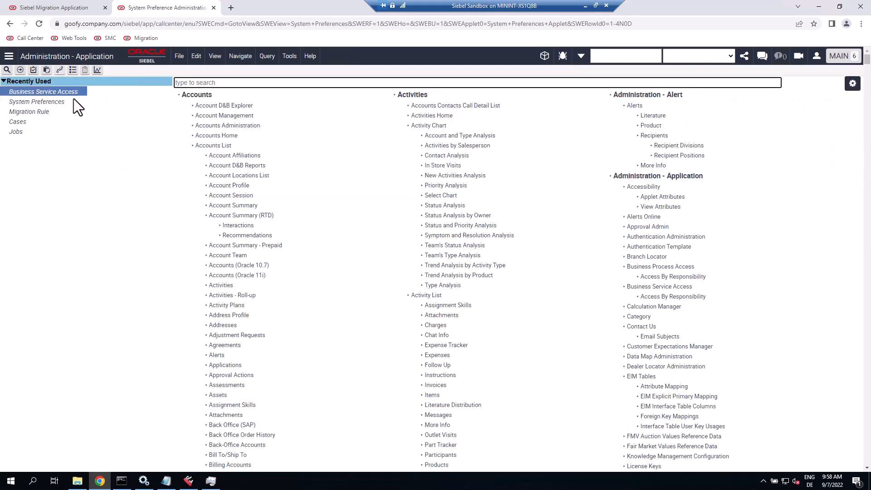
left_click(38, 111)
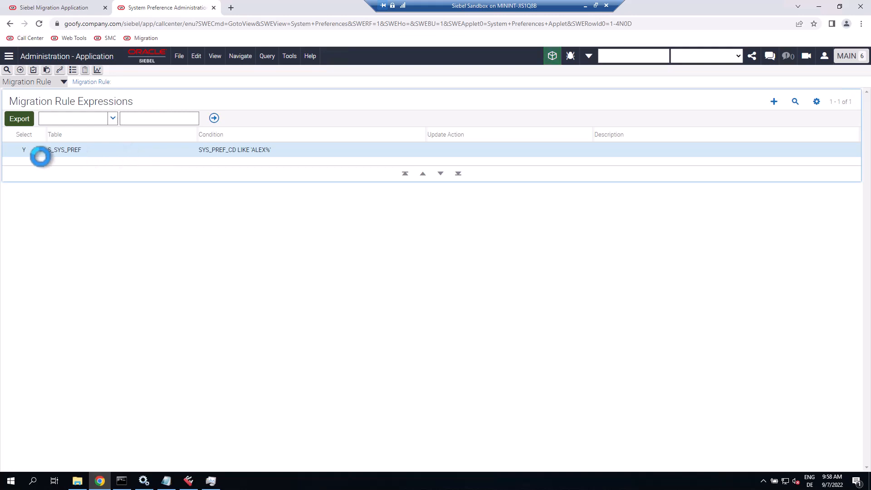
left_click(94, 148)
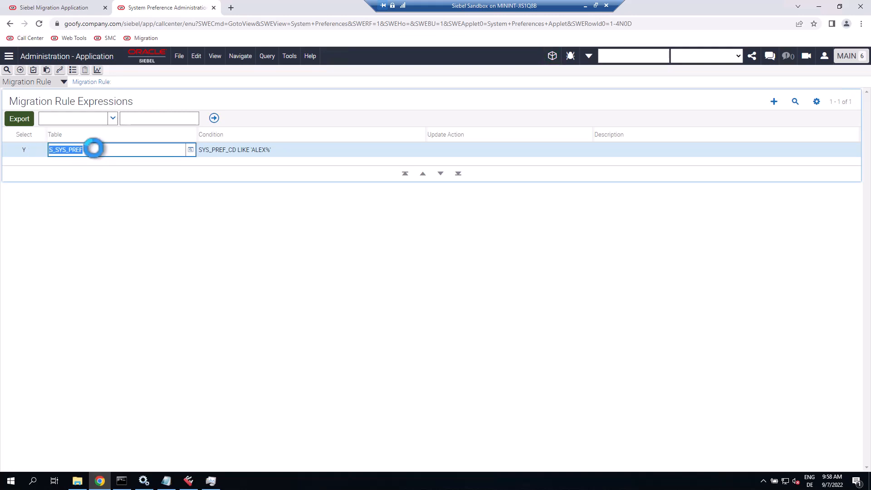
- Inspect the condition of the S_SYS_PREF migration rule expression
left_click(290, 150)
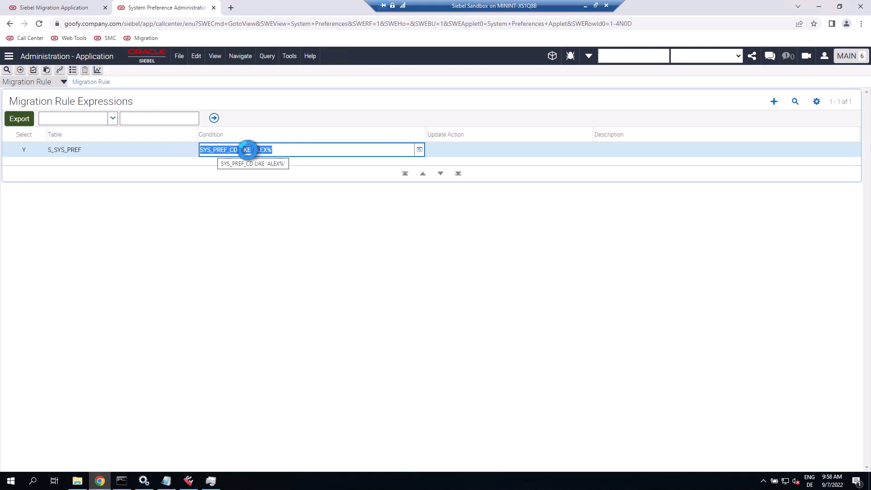
left_click(272, 150)
left_click_drag(274, 150, 196, 152)
left_click(209, 152)
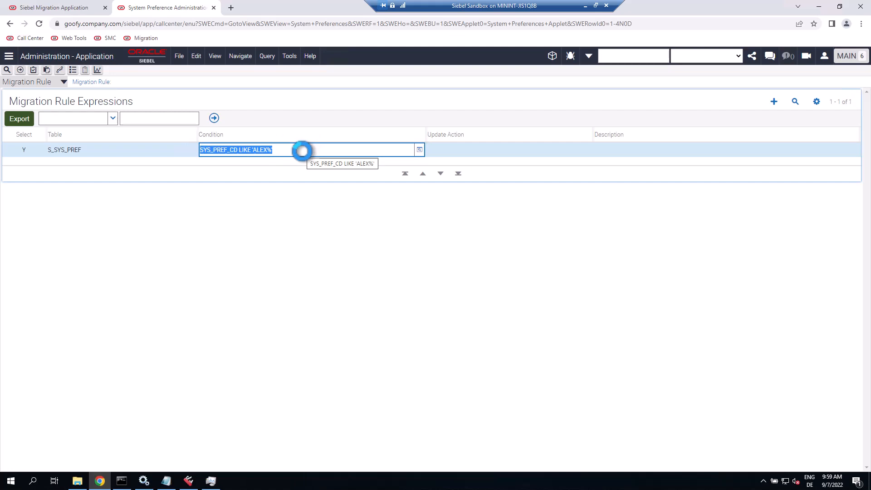
- Export the selected S_SYS_PREF migration rule expression
left_click(143, 155)
left_click(26, 150)
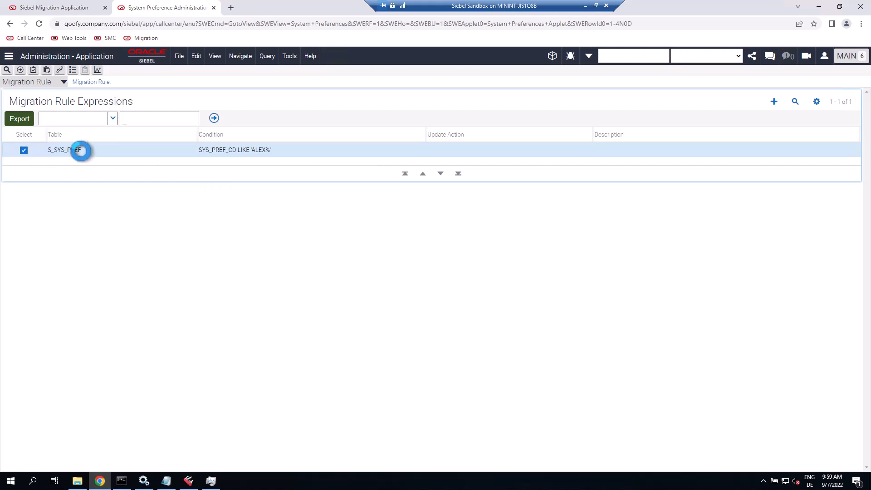
left_click(83, 151)
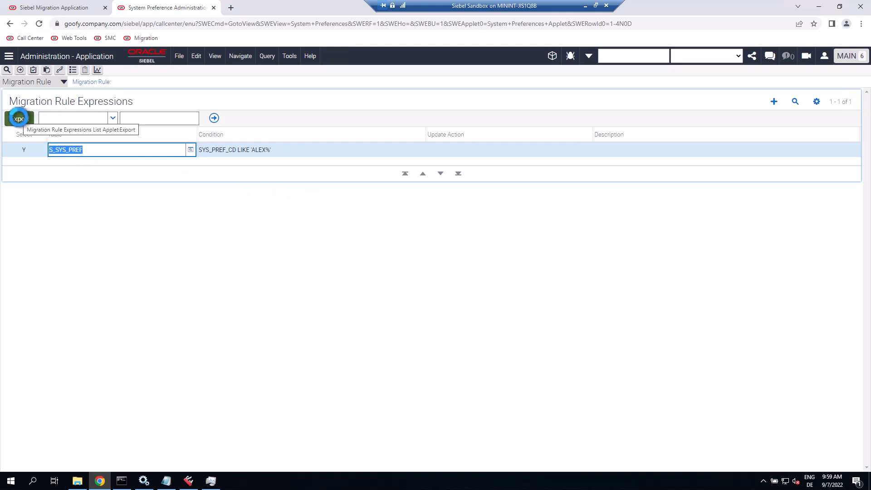
left_click(19, 119)
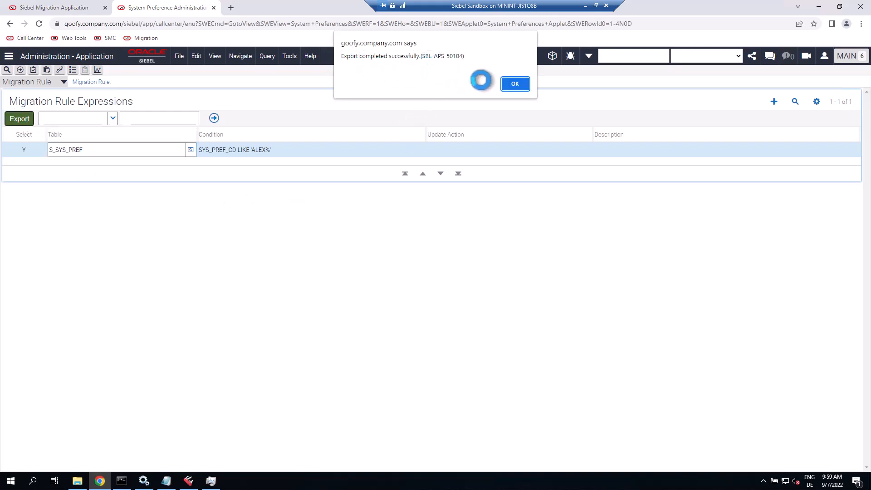
left_click(518, 85)
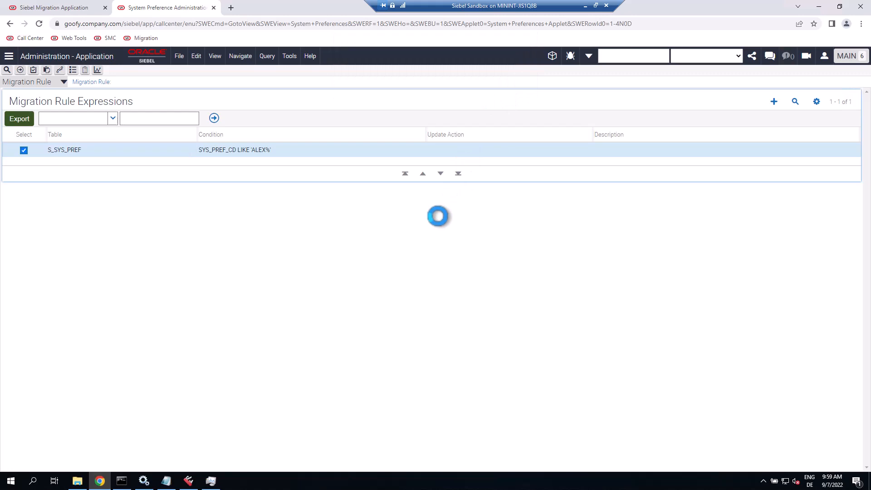
- Open datamig.inp from C:\Siebel\fs\migration\inp in Notepad++ and examine its table name and WHERE clause
left_click(81, 482)
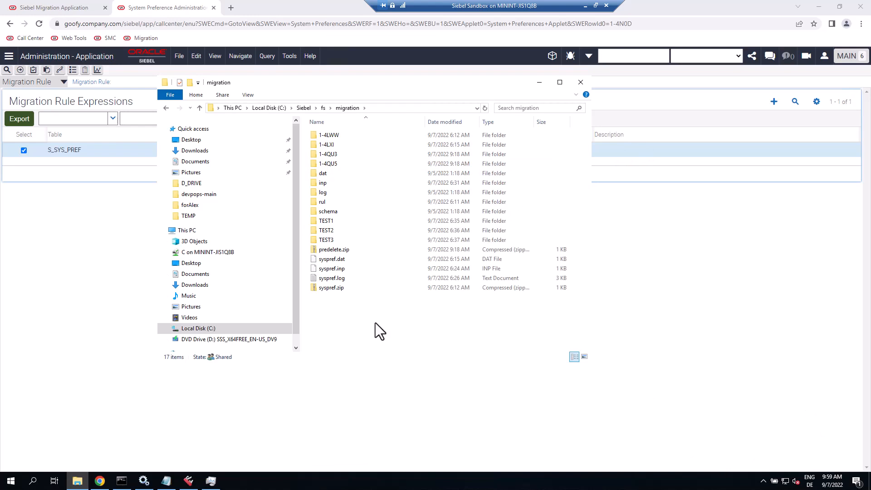
left_click(321, 183)
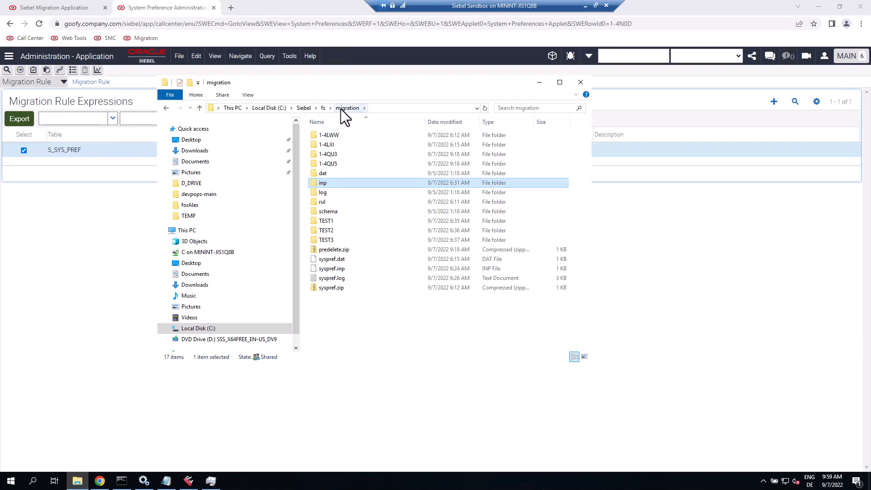
double_click(325, 184)
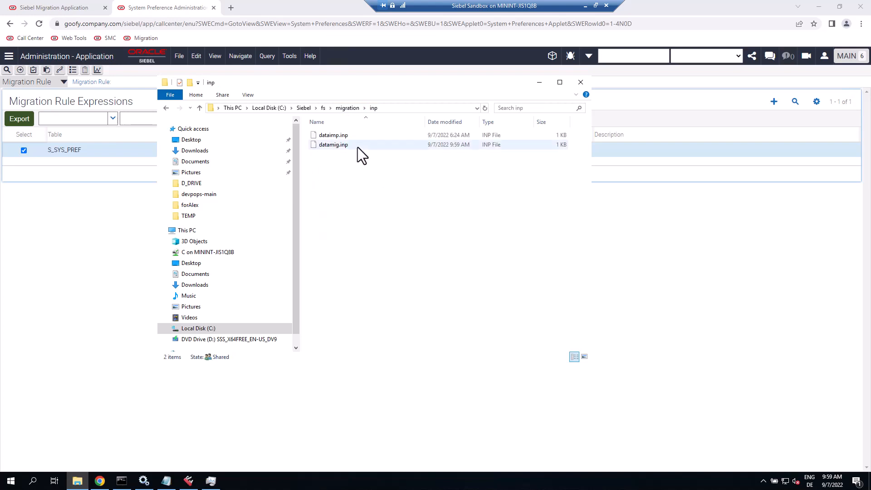
left_click(339, 145)
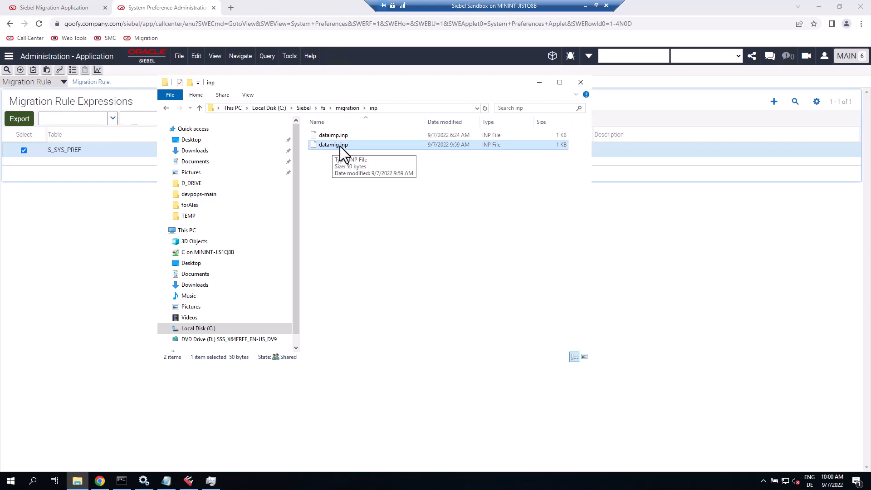
right_click(339, 146)
left_click(357, 172)
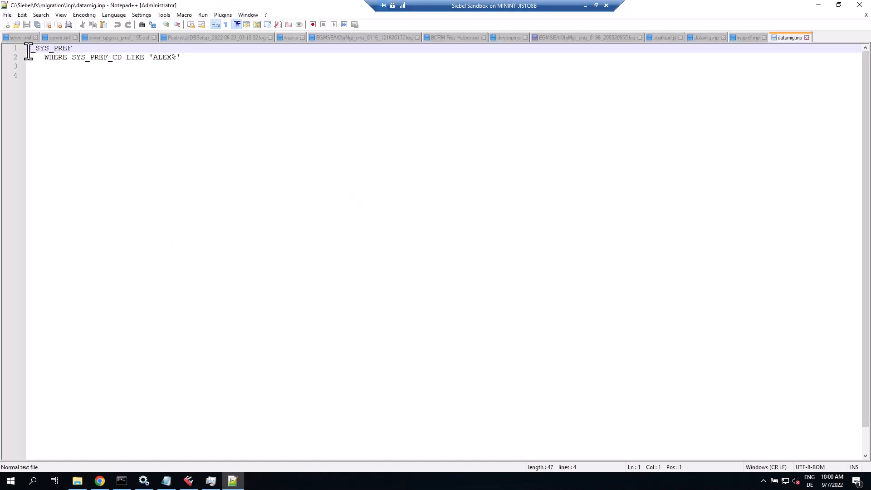
left_click_drag(27, 48, 73, 47)
left_click(45, 58)
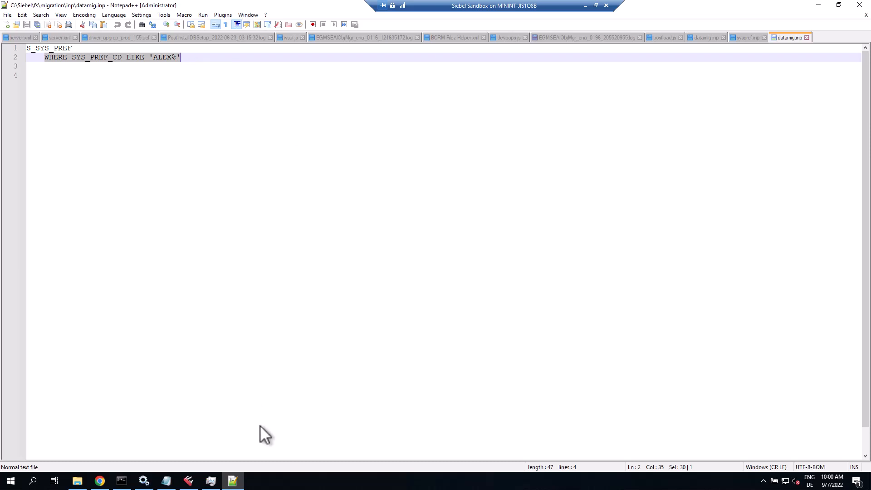
- In Siebel Tools, inspect the PreDelete data service's user properties that set the export and import input files
left_click(193, 486)
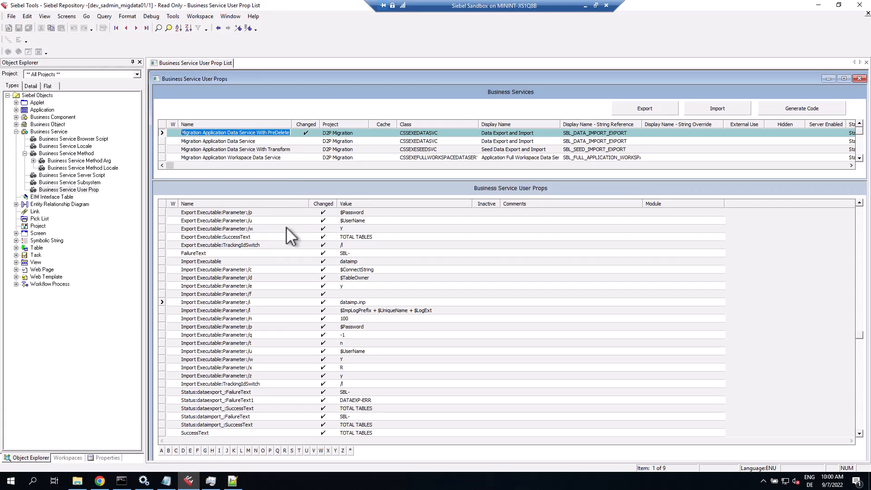
left_click(859, 228)
left_click(387, 275)
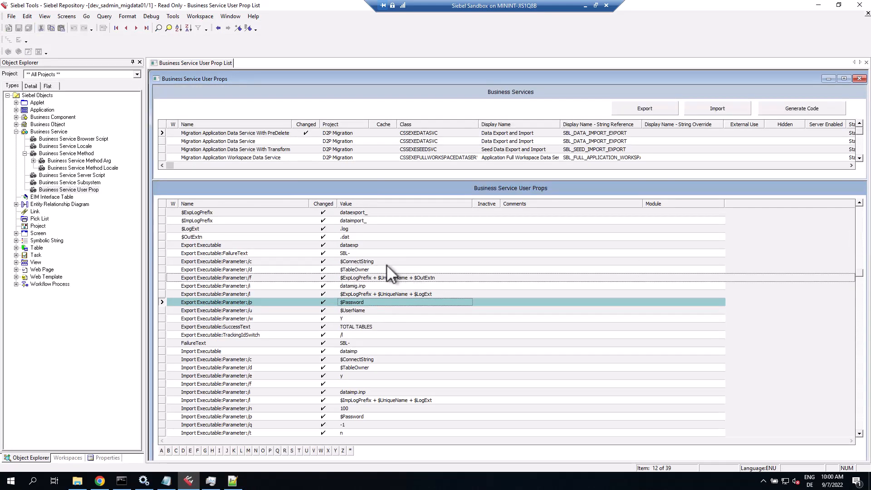
left_click(374, 285)
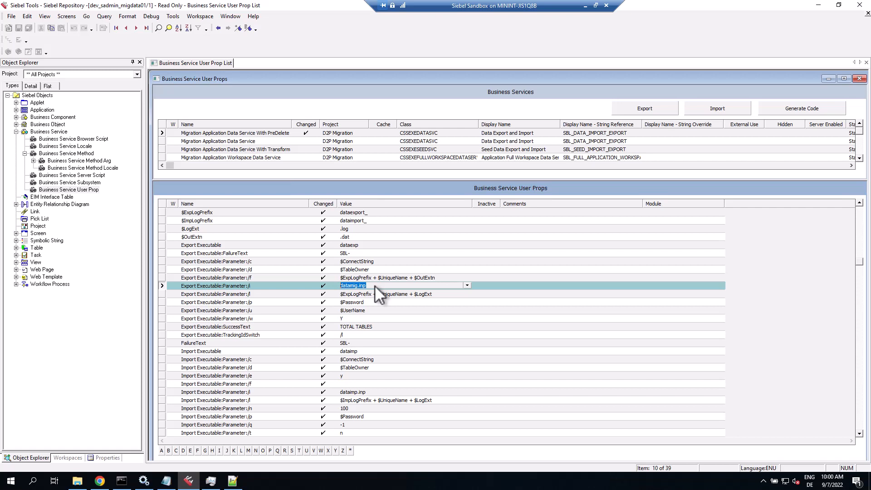
left_click(370, 393)
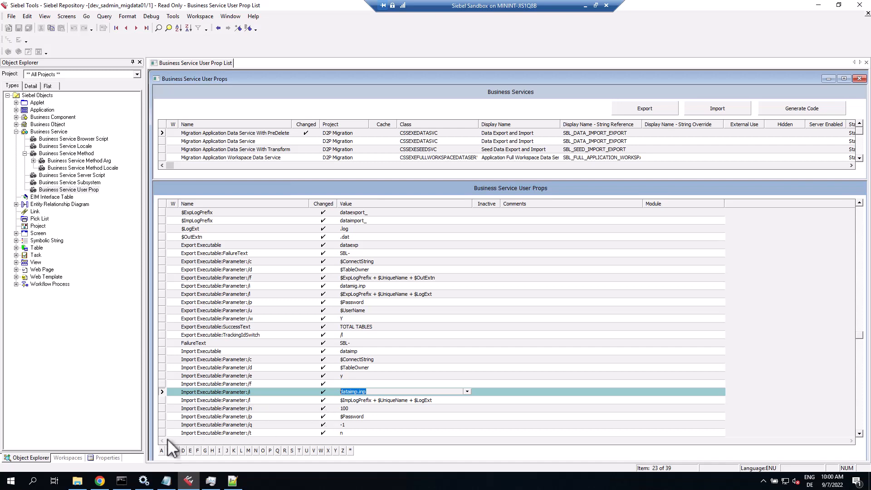
- Open dataimp.inp from the migration inp folder in Notepad++ and examine its table name and WHERE condition
left_click(78, 480)
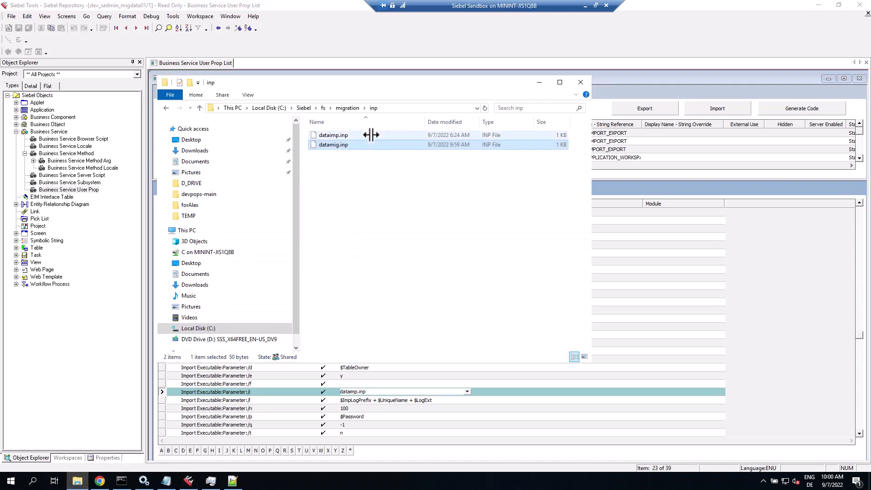
left_click(336, 135)
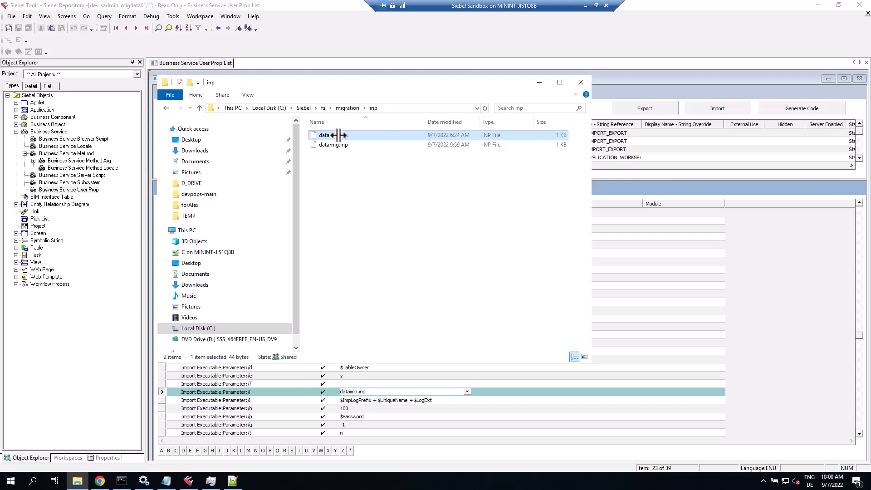
right_click(338, 135)
left_click(356, 163)
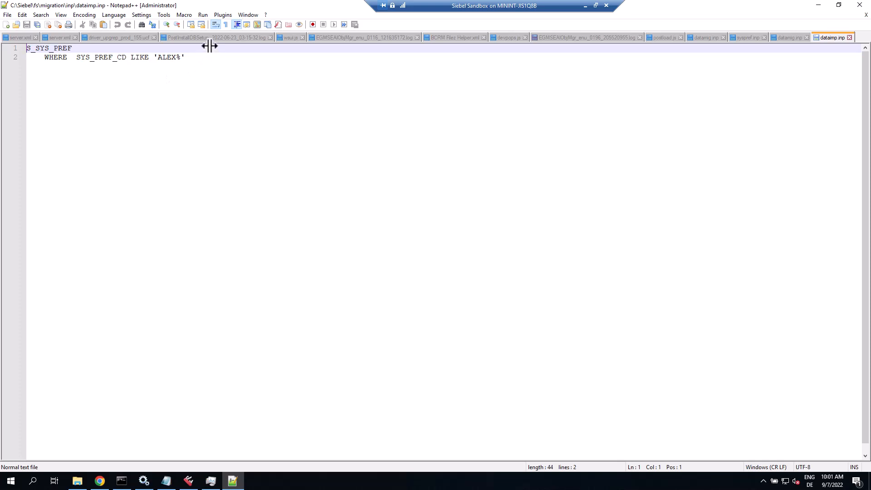
left_click_drag(24, 48, 94, 43)
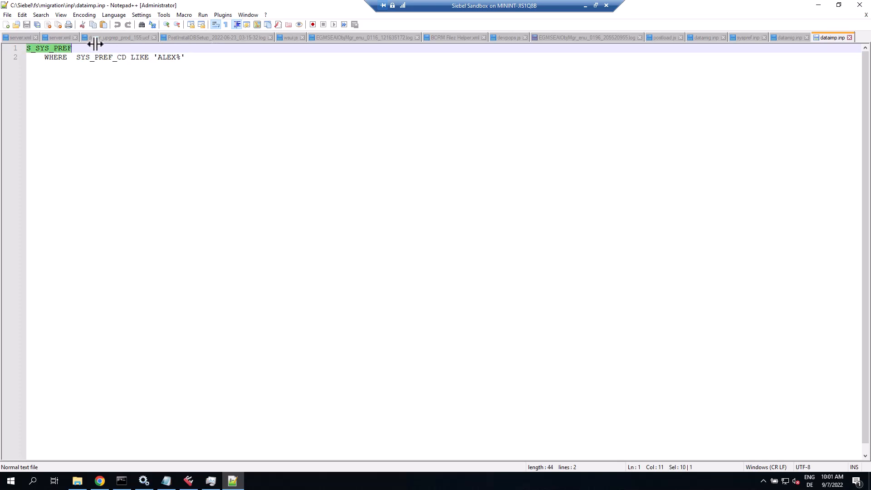
left_click(45, 58)
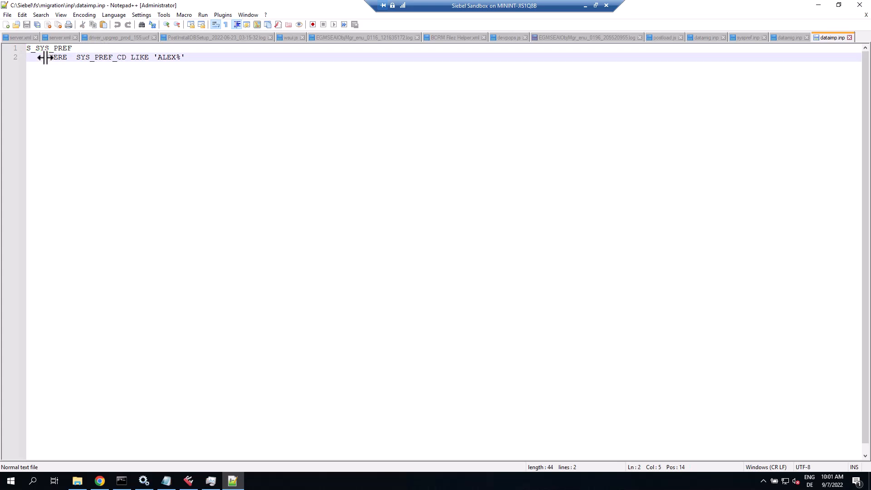
left_click_drag(45, 58, 189, 55)
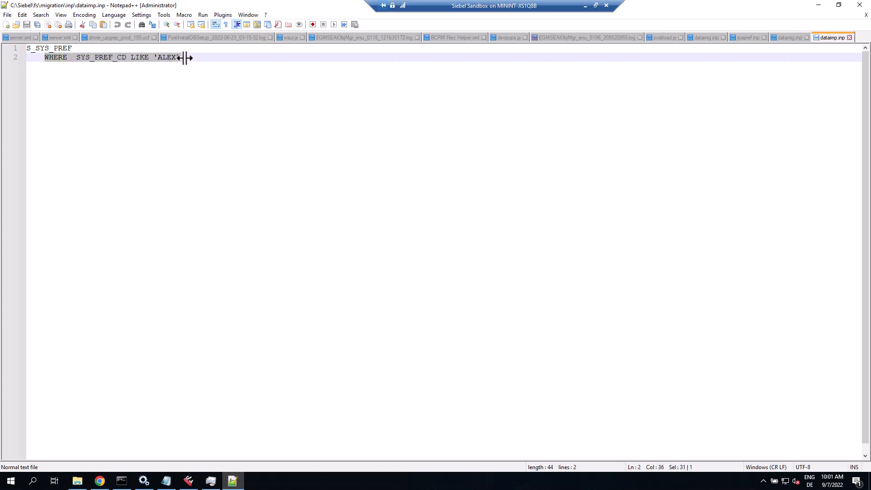
left_click(187, 56)
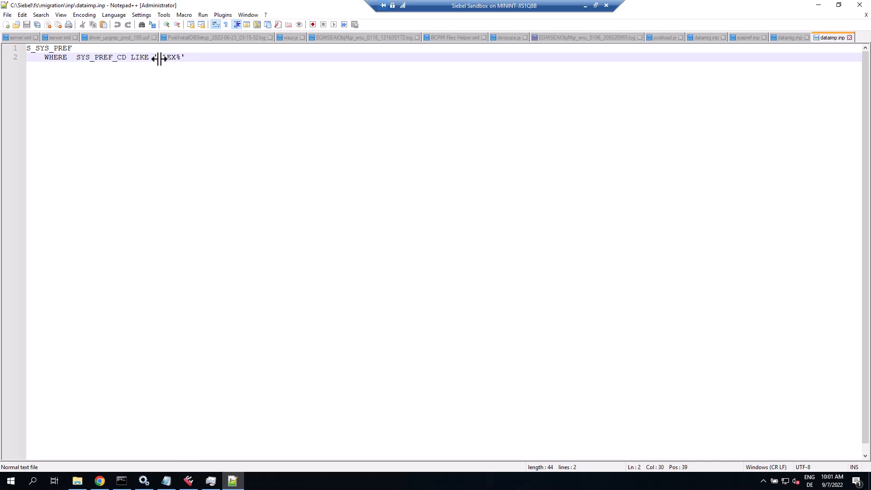
left_click_drag(159, 58, 180, 58)
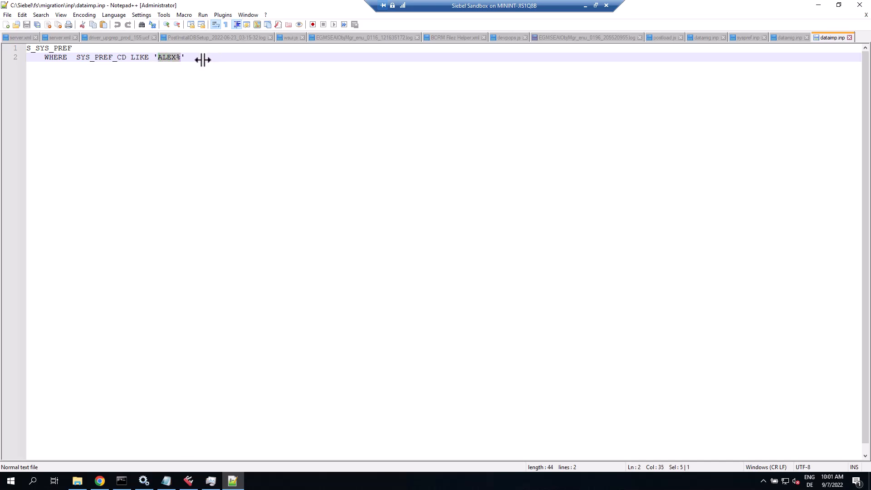
left_click(203, 59)
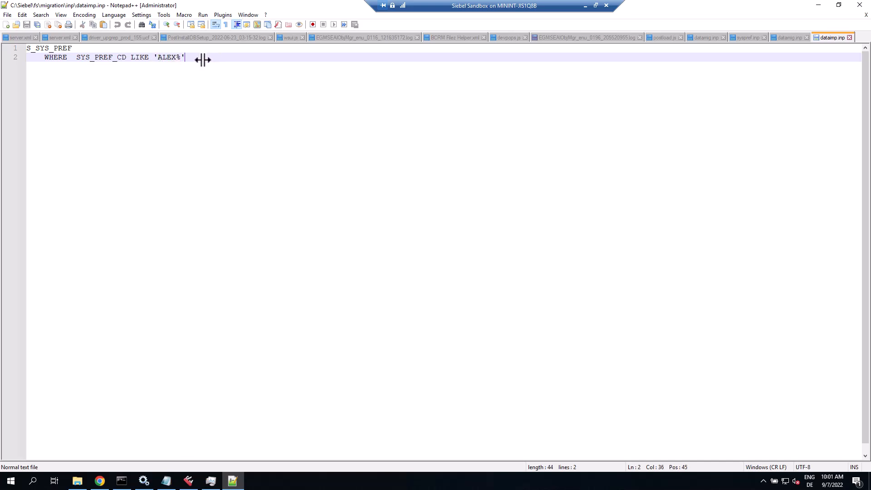
- Close the dataimp.inp and datamig.inp files and exit Notepad++
left_click(851, 38)
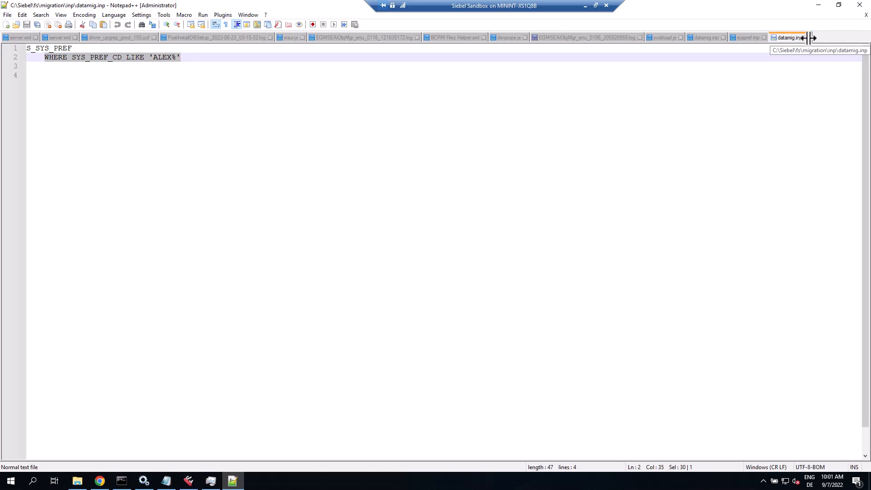
left_click(807, 39)
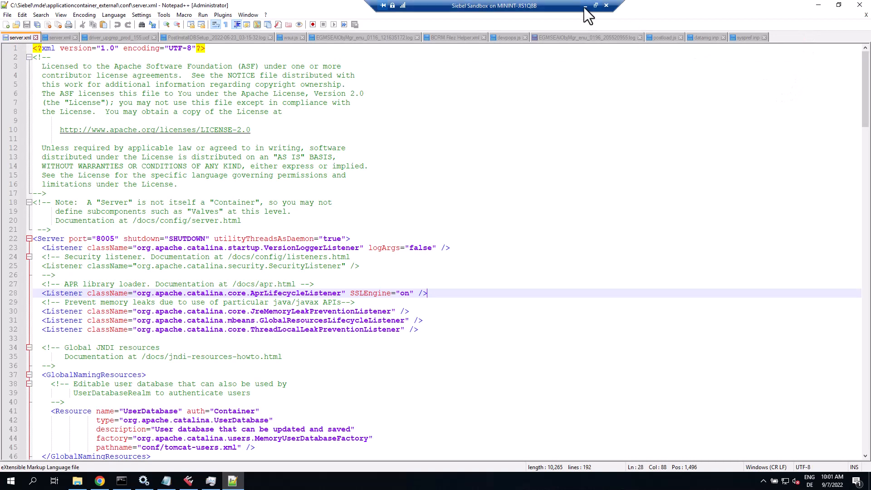
left_click(860, 5)
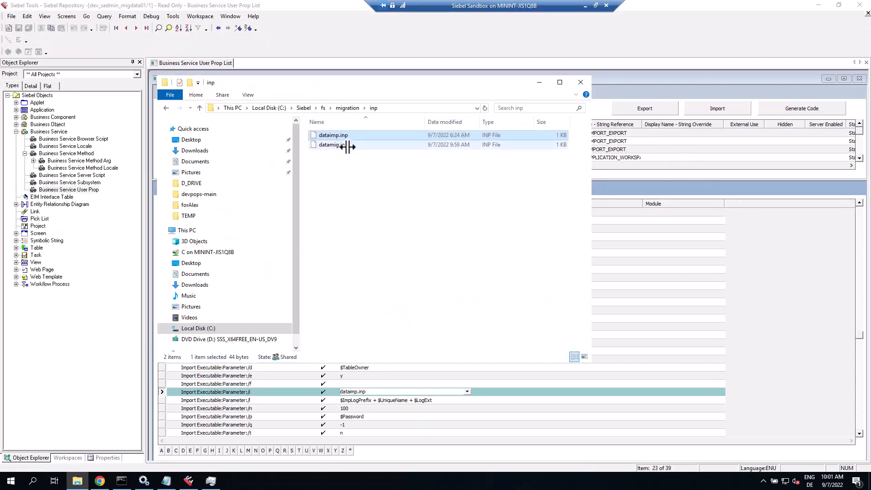
- Return to Call Center in the browser and query System Preferences for names matching ALEX*
left_click(99, 481)
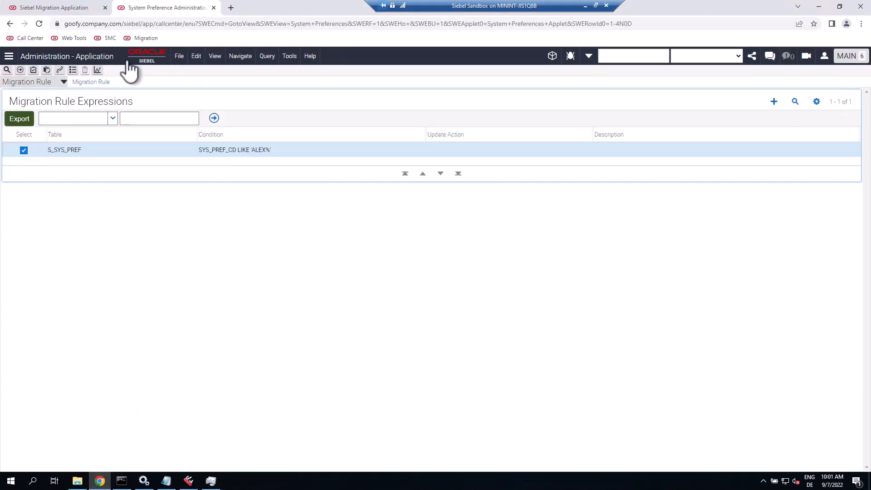
left_click(59, 71)
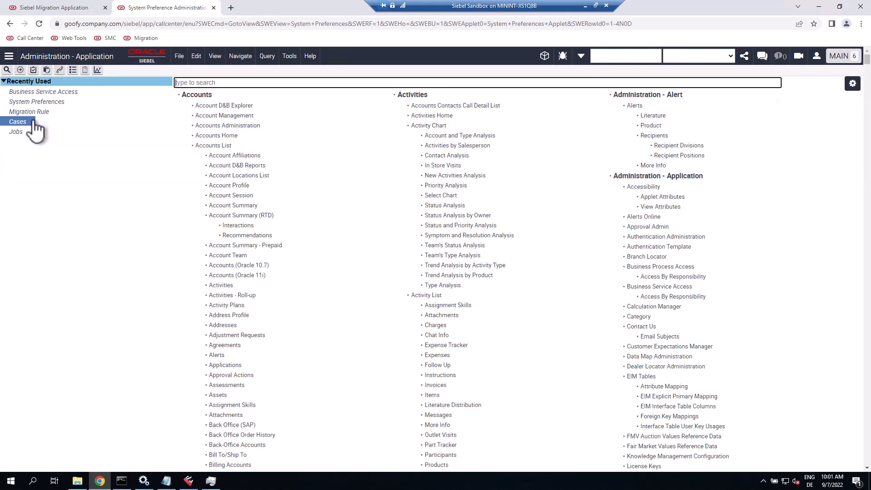
left_click(38, 104)
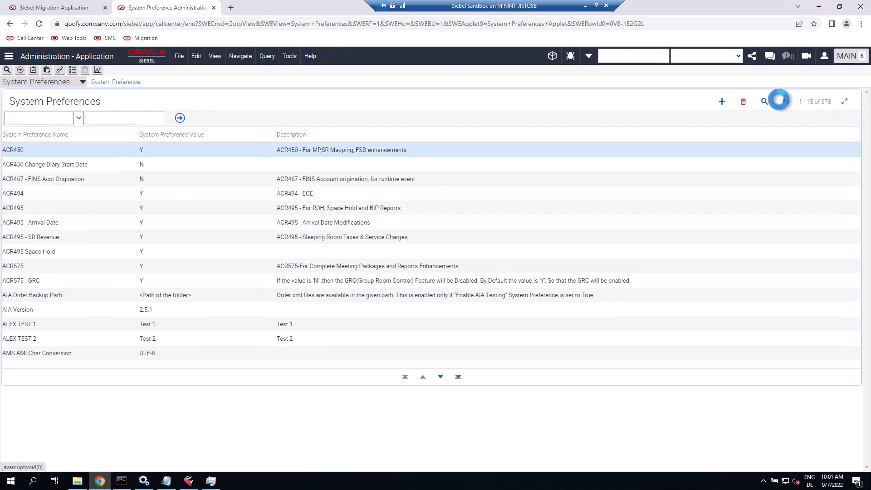
left_click(763, 102)
type("ALEX*")
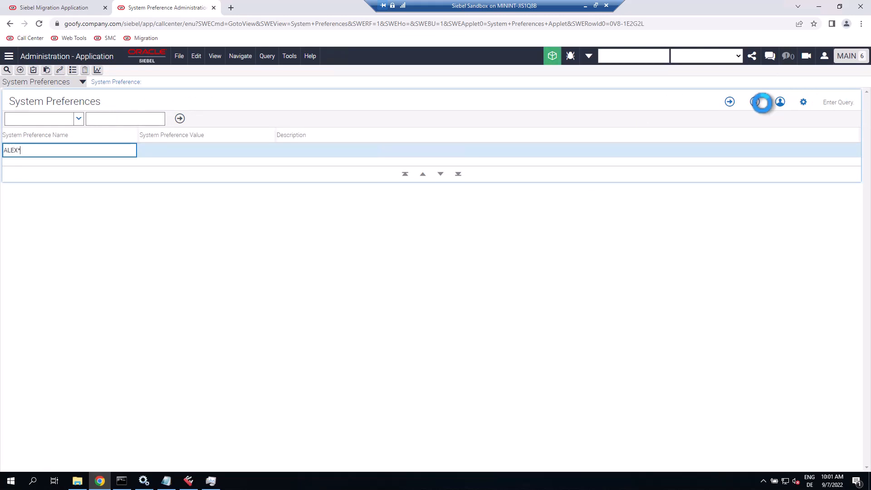
key("Return")
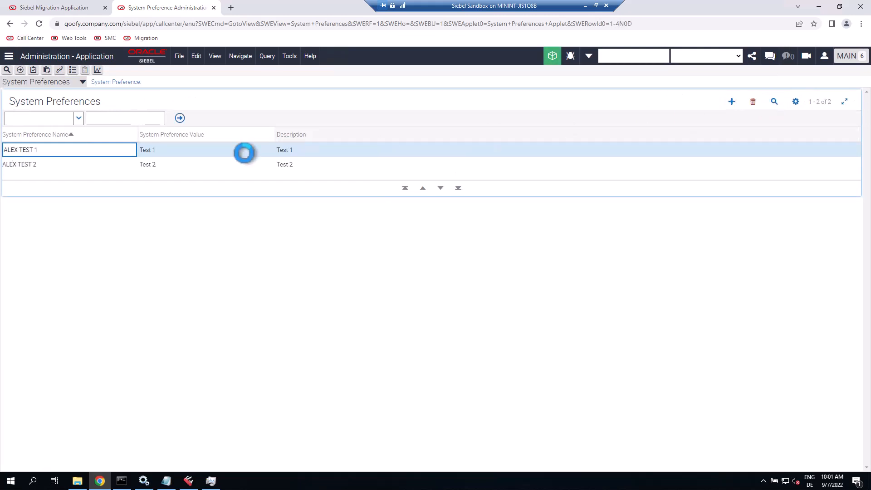
- Look over the ALEX TEST 2 and ALEX TEST 1 records and switch to the Siebel Migration Application
left_click(69, 163)
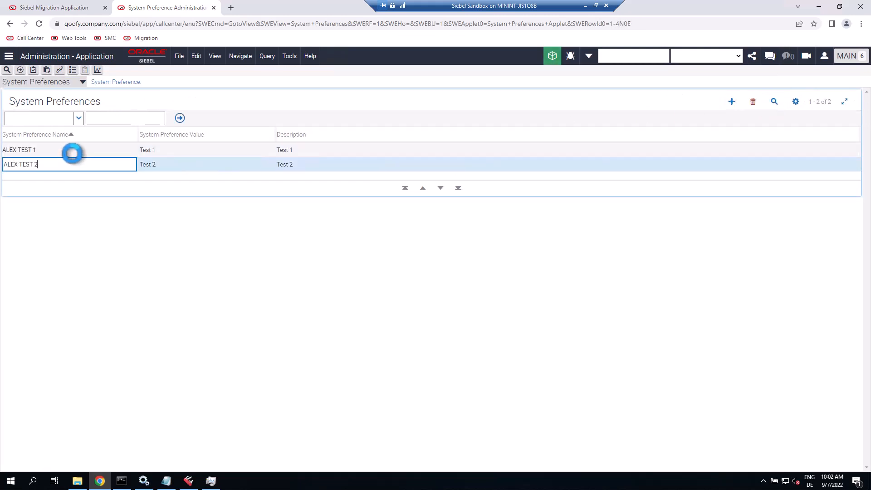
left_click(71, 152)
left_click(73, 7)
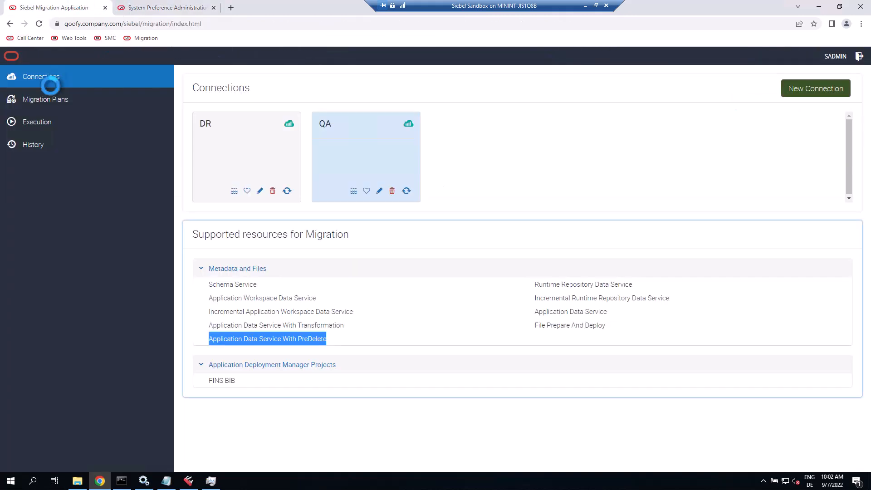
- Start a new migration plan with DR as the source and select Application Data Service With PreDelete
left_click(51, 99)
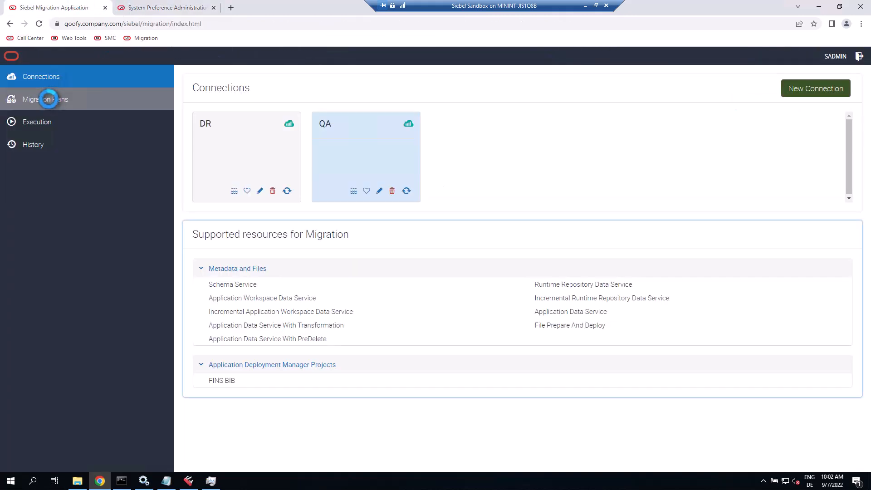
left_click(821, 88)
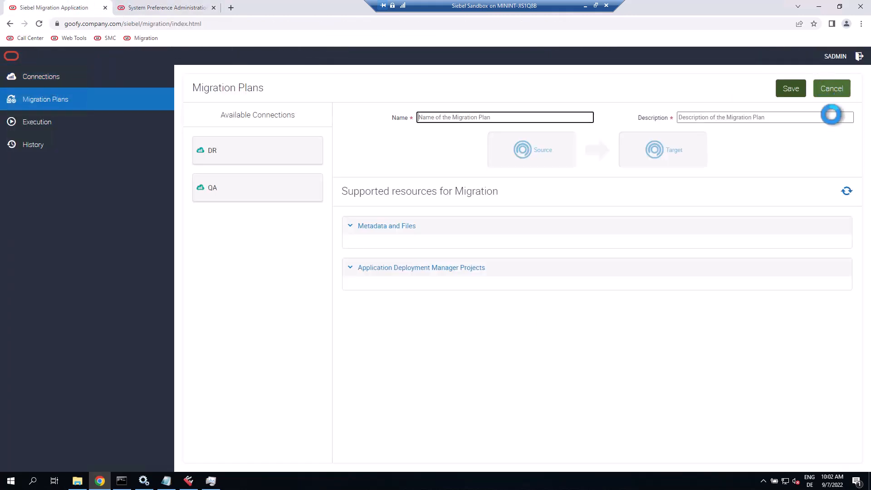
left_click_drag(236, 153, 522, 149)
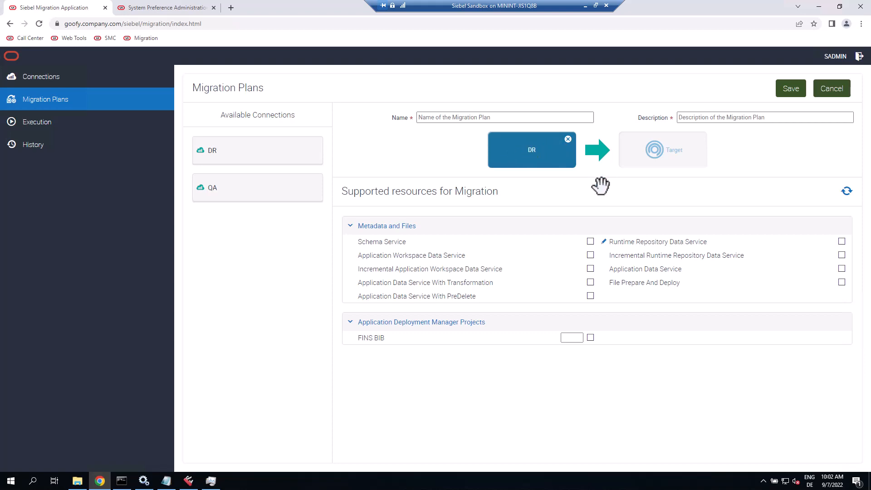
left_click(589, 296)
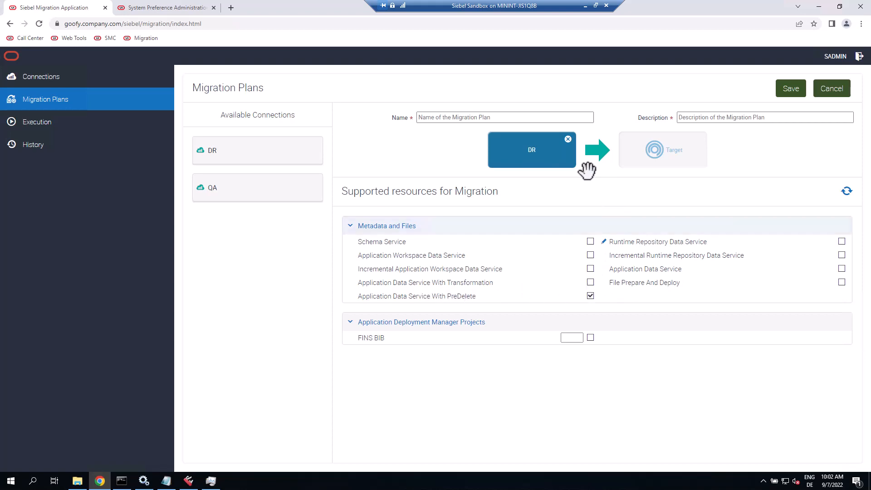
- Name the migration plan Export SysPref, describe it as "export test", and save it as an export-only plan
left_click(514, 116)
type("Export SysPref")
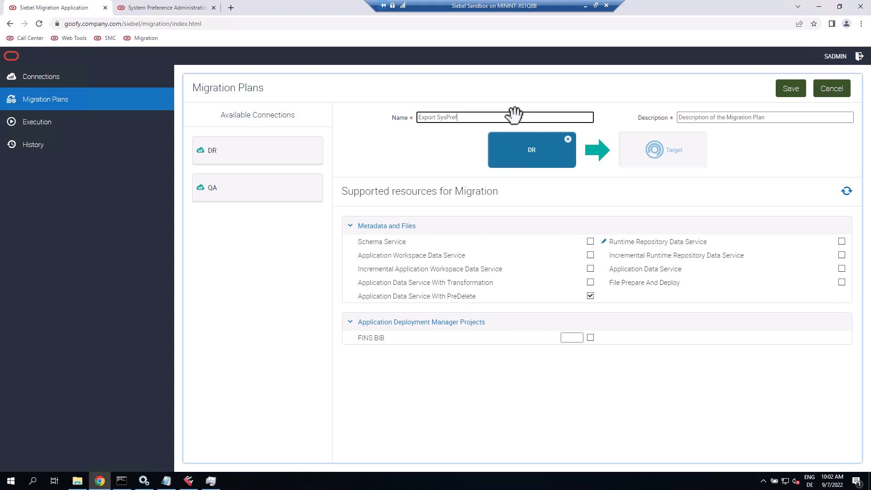
left_click(690, 116)
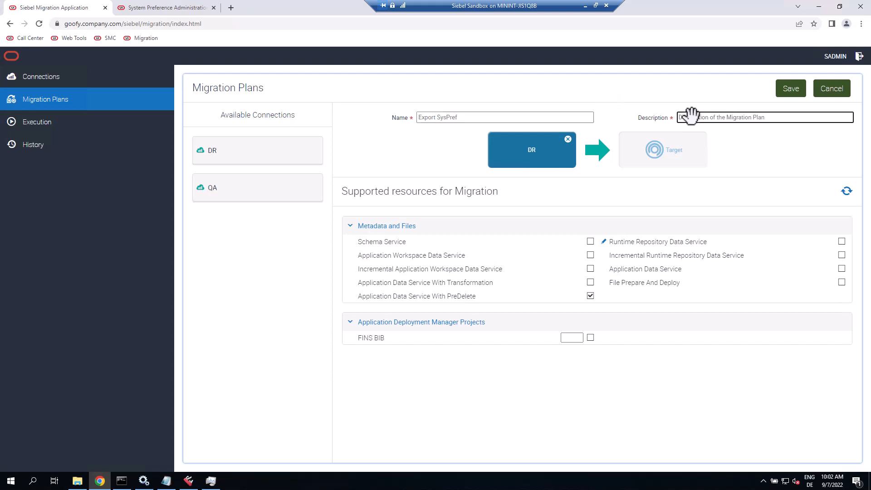
type("export test")
left_click(790, 88)
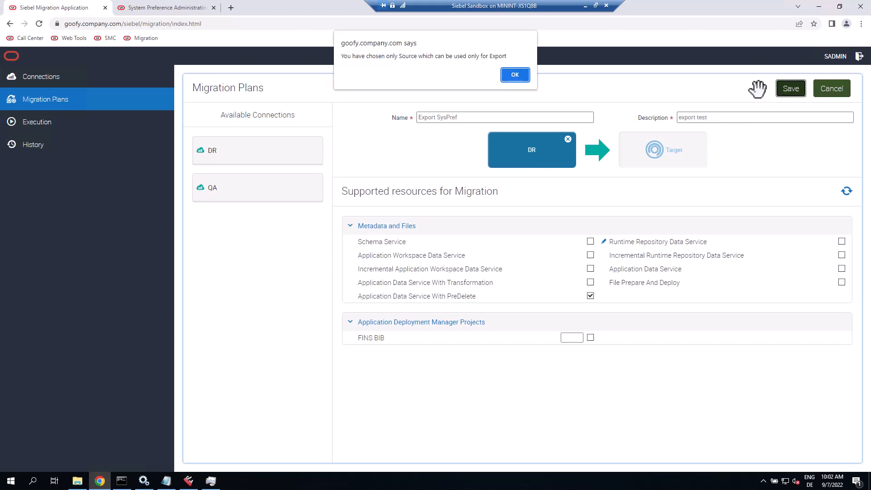
left_click(515, 75)
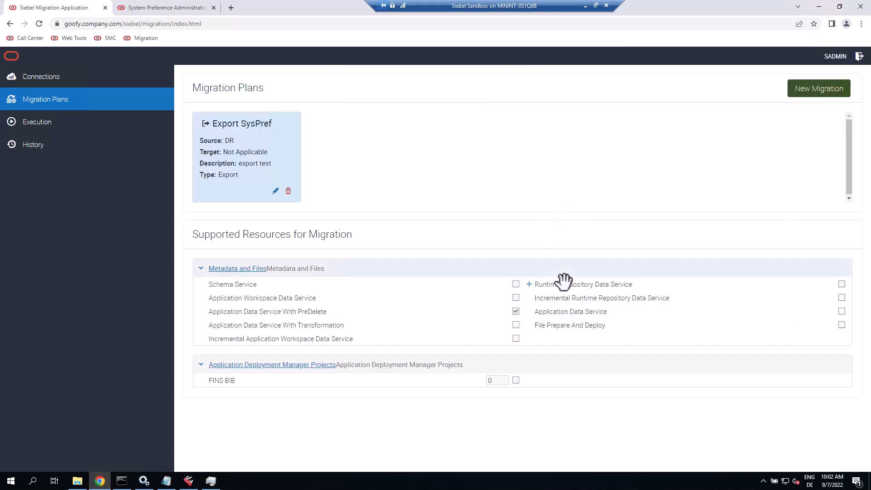
- Execute the Export SysPref migration plan with the package filename syspreftest.zip
left_click(28, 119)
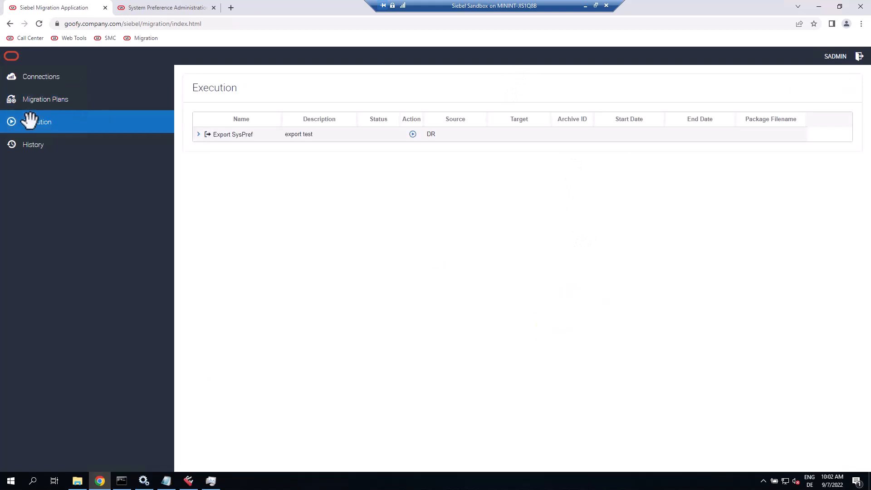
left_click(412, 134)
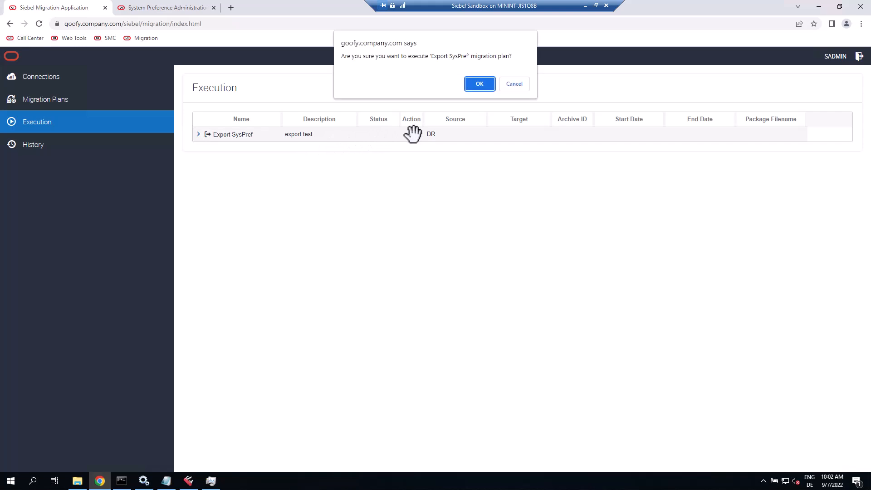
left_click(480, 83)
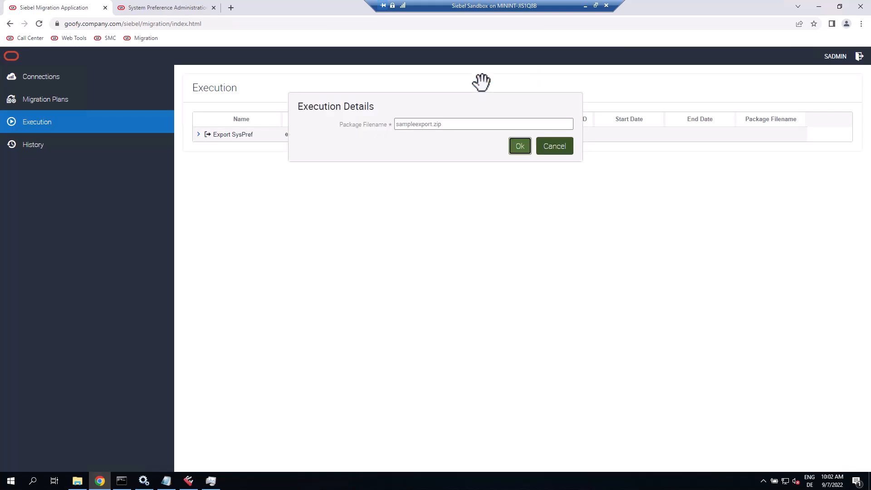
double_click(414, 124)
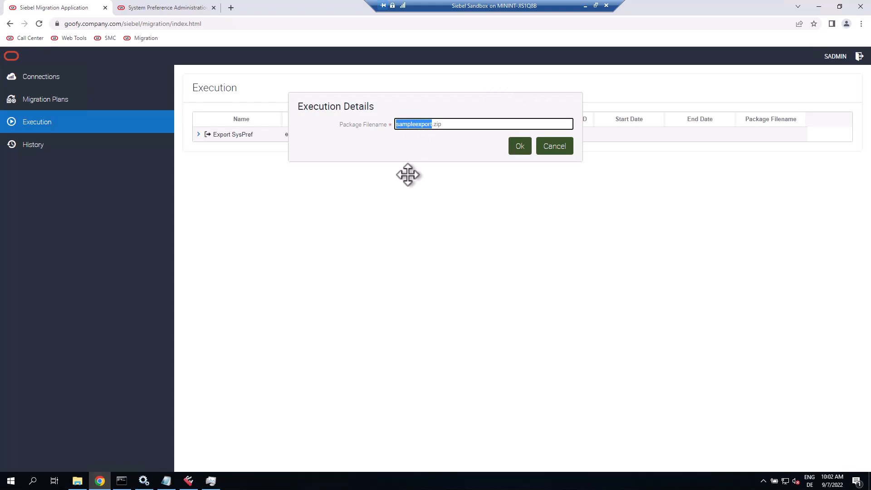
type("syspreftest")
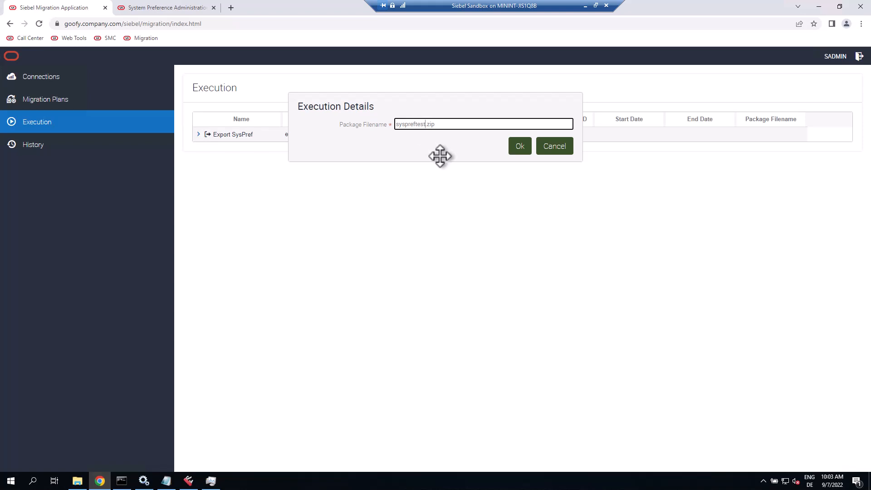
left_click(518, 146)
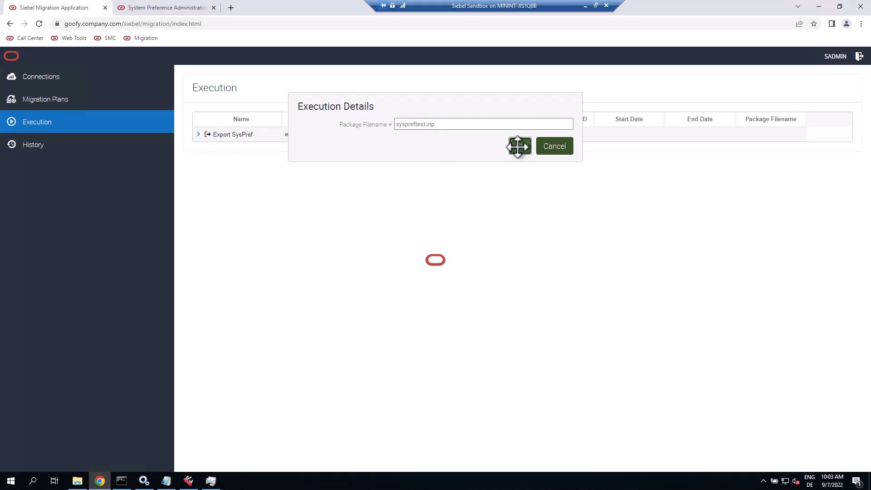
- Examine the running PreDelete export's log for the dataexp command, its datamig.inp input path and the S_SYS_PREF export line
left_click(201, 135)
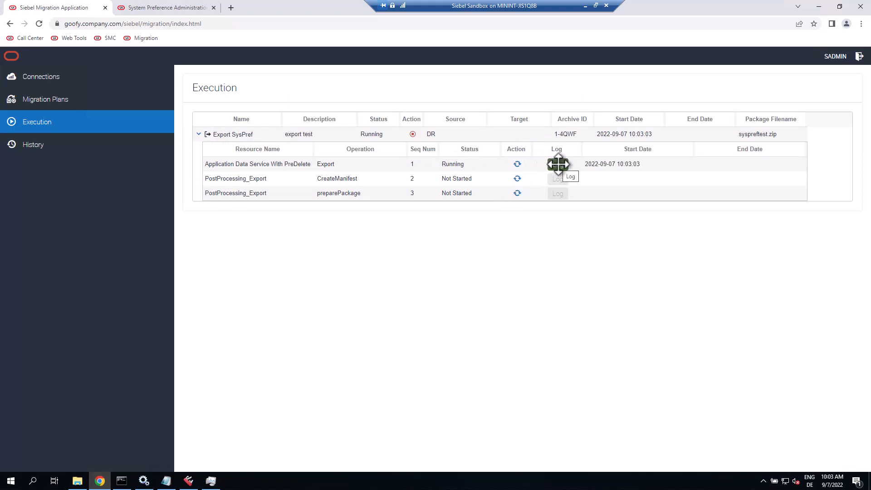
left_click(558, 165)
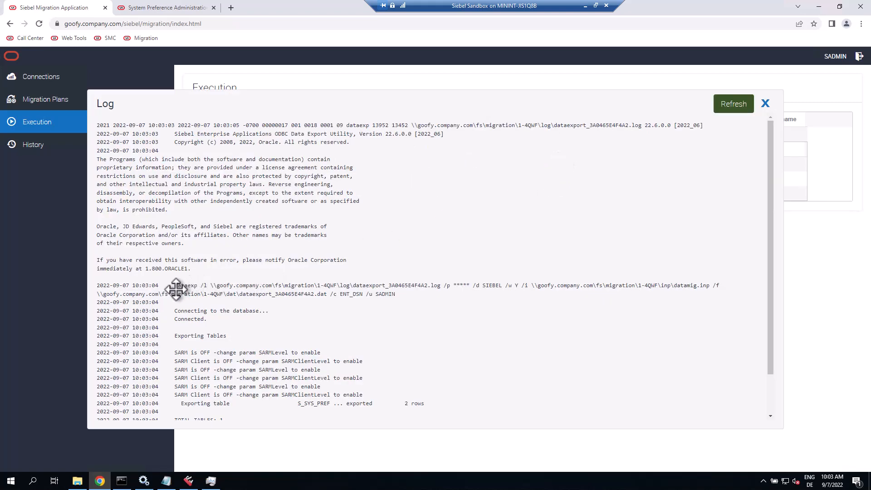
double_click(187, 286)
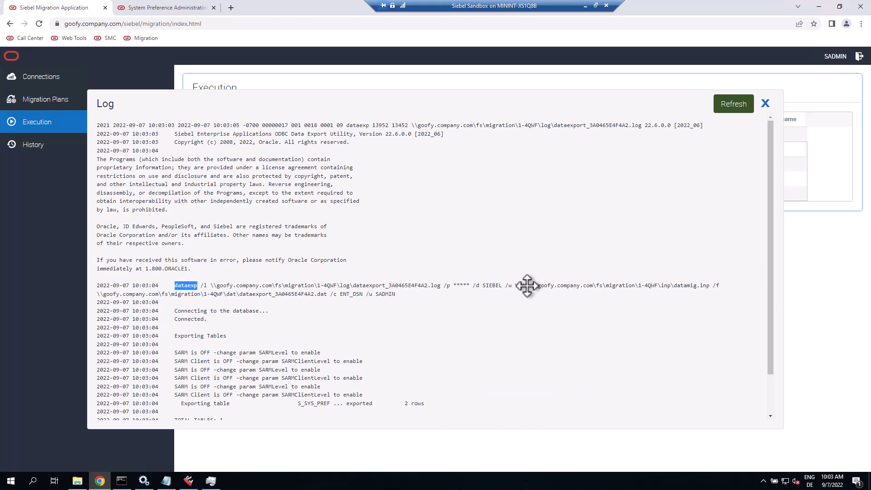
left_click_drag(532, 285, 711, 285)
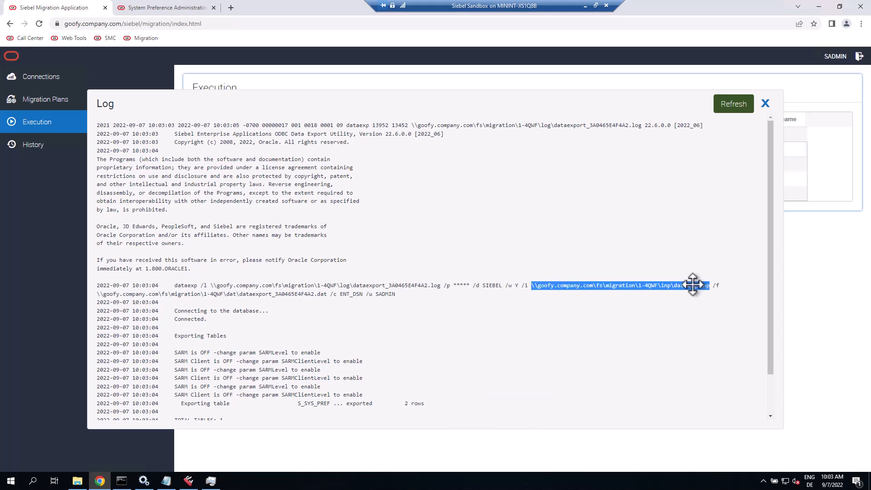
scroll(381, 369, "down", 1)
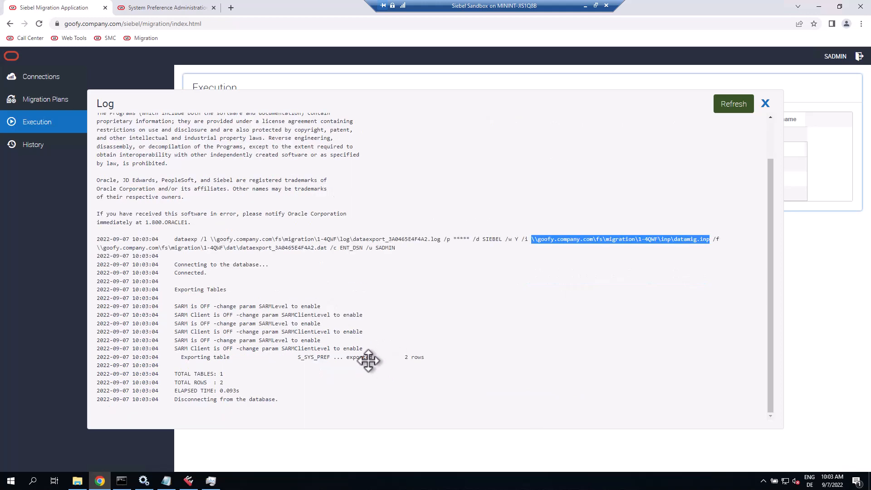
left_click_drag(295, 358, 455, 358)
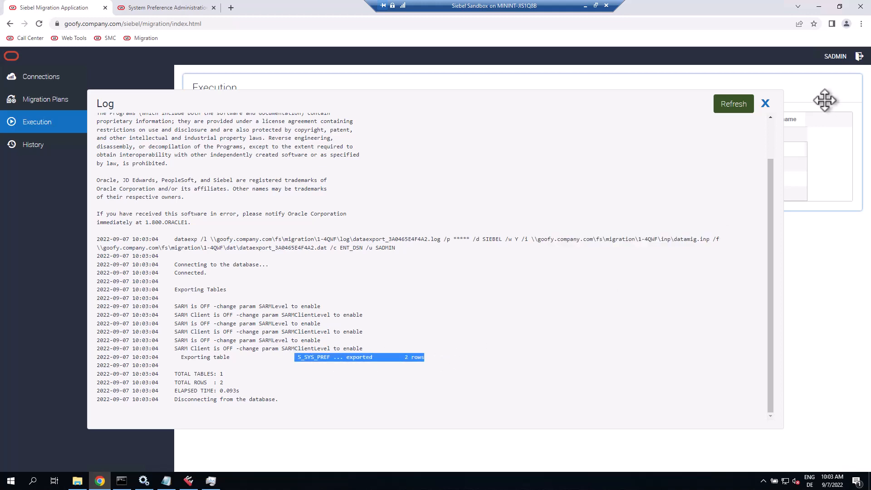
left_click(765, 103)
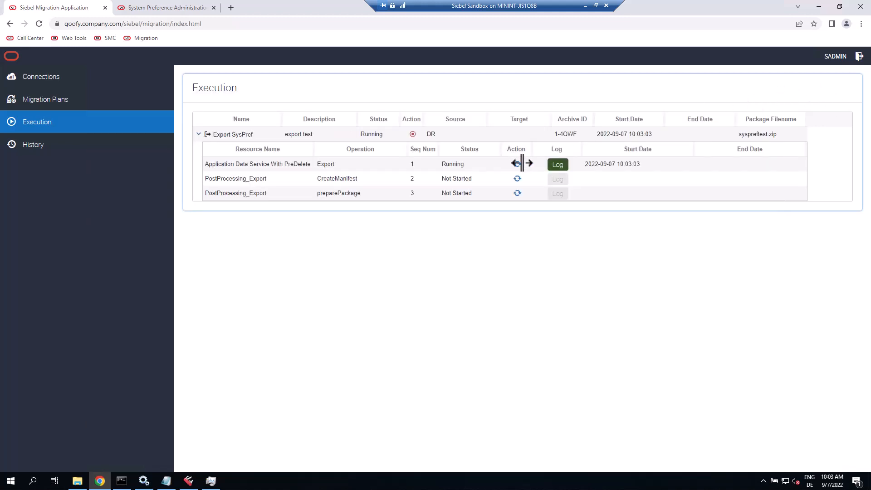
- Check the migration history and expand the latest Export SysPref run to review its individual operations
left_click(516, 75)
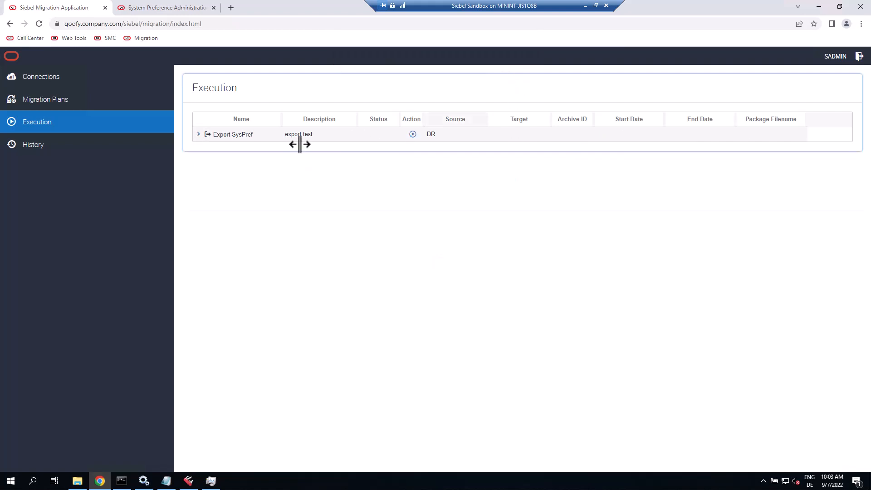
left_click(55, 144)
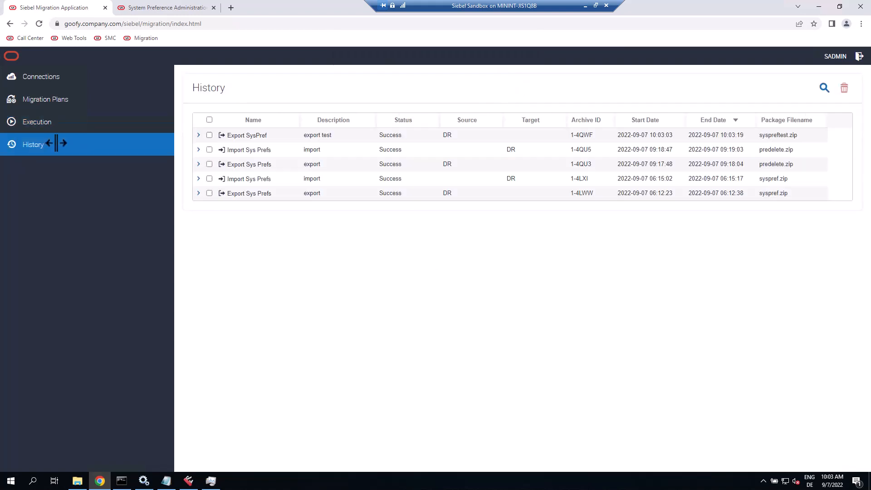
left_click(332, 134)
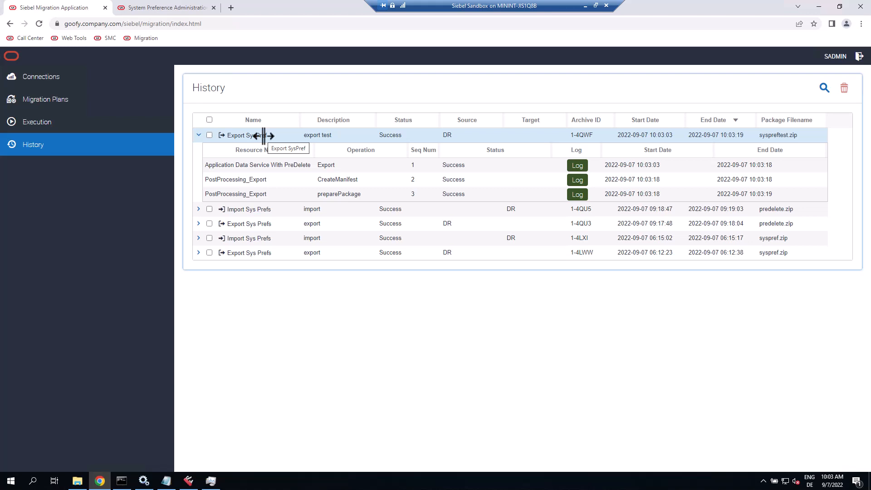
- In the System Preferences list, rename ALEX TEST 1 as ALEX TEST 3 and ALEX TEST 2 as ALEX TEST 4
left_click(187, 7)
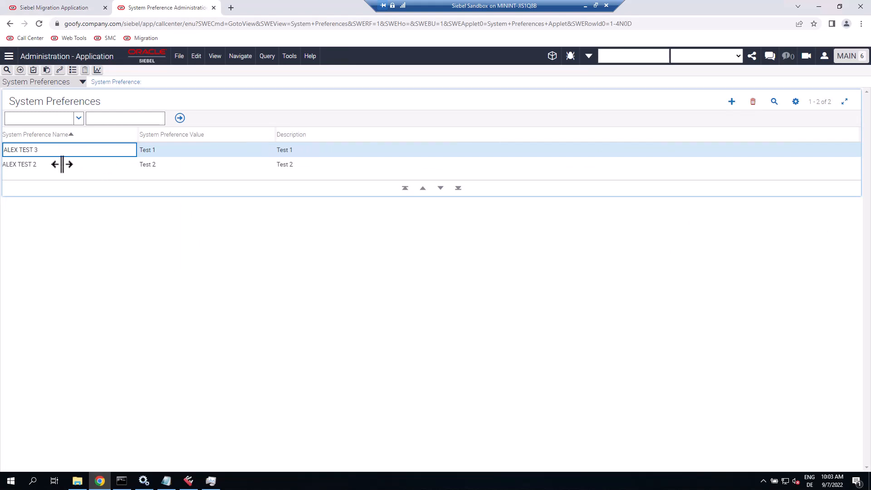
left_click(62, 162)
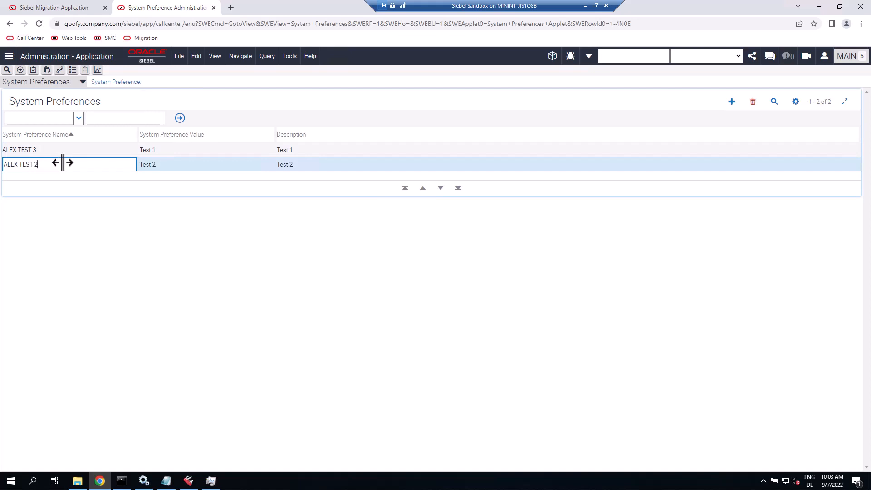
type("4")
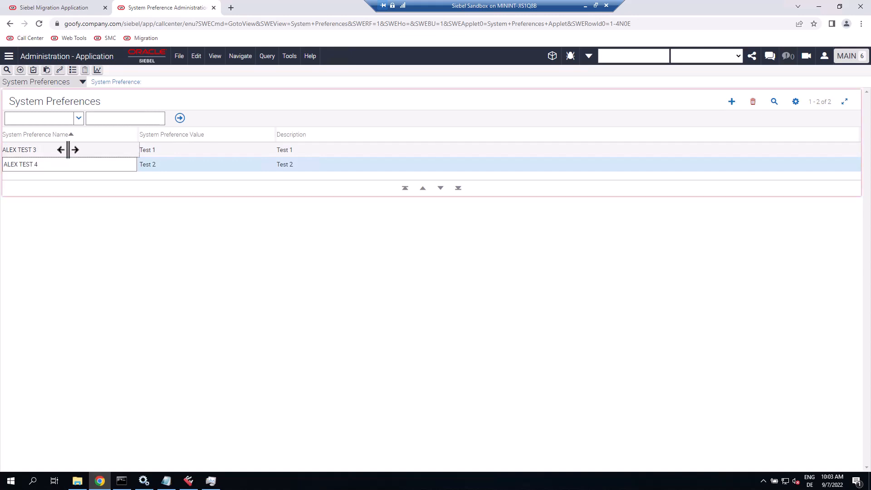
left_click(68, 149)
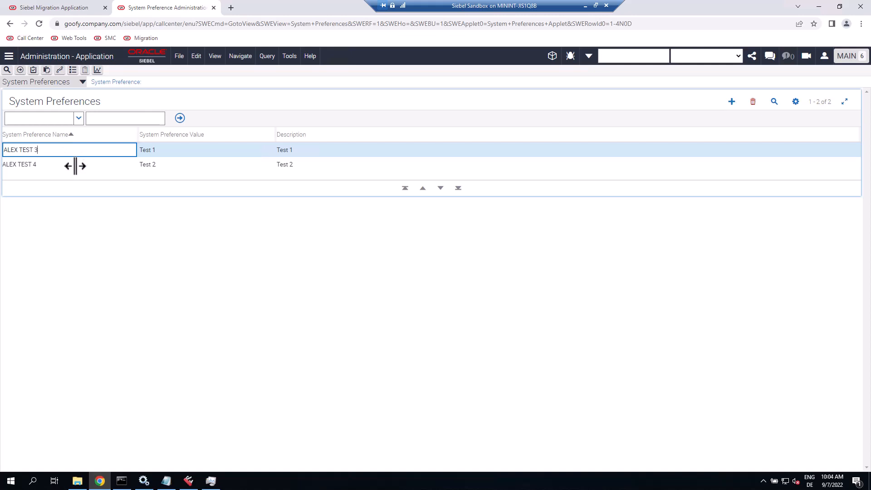
left_click(74, 164)
left_click(78, 149)
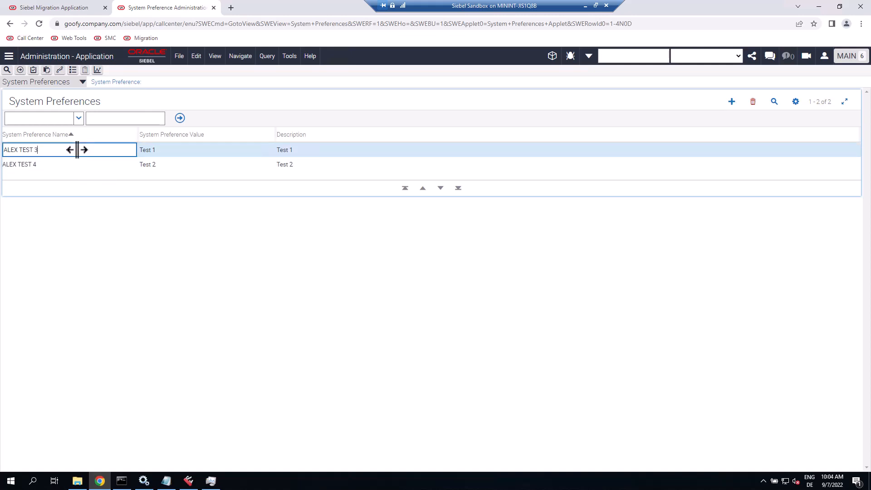
- Add a system preference named ALEX TEST 5 with value and description Test 5, and look through the three ALEX records
left_click(731, 101)
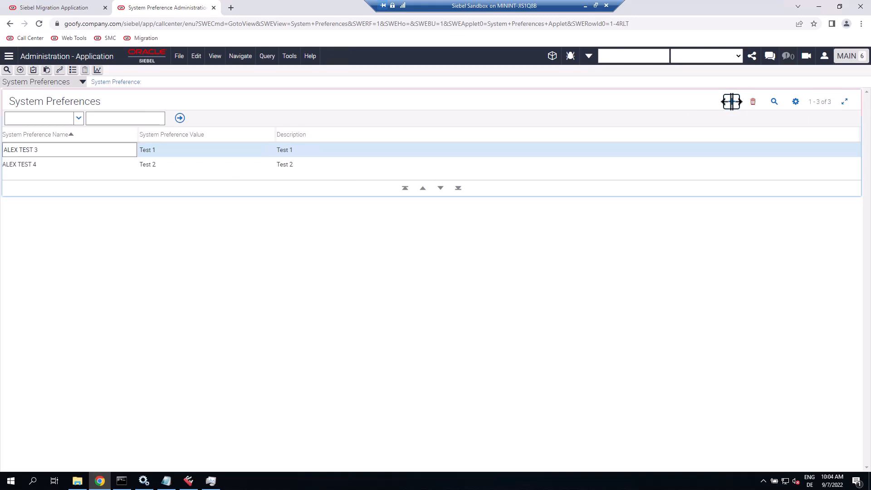
type("ALEX TEST")
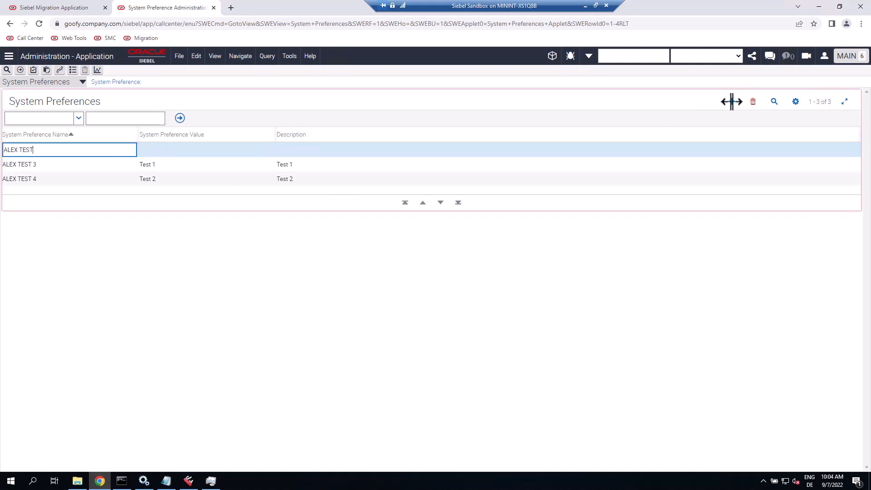
type(" 5")
key("Tab")
type("Test 5")
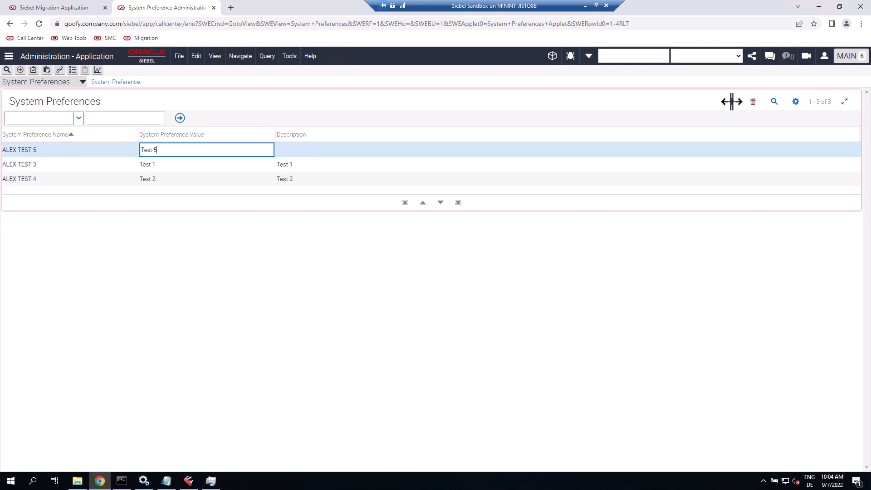
key("Tab")
type("Test 5")
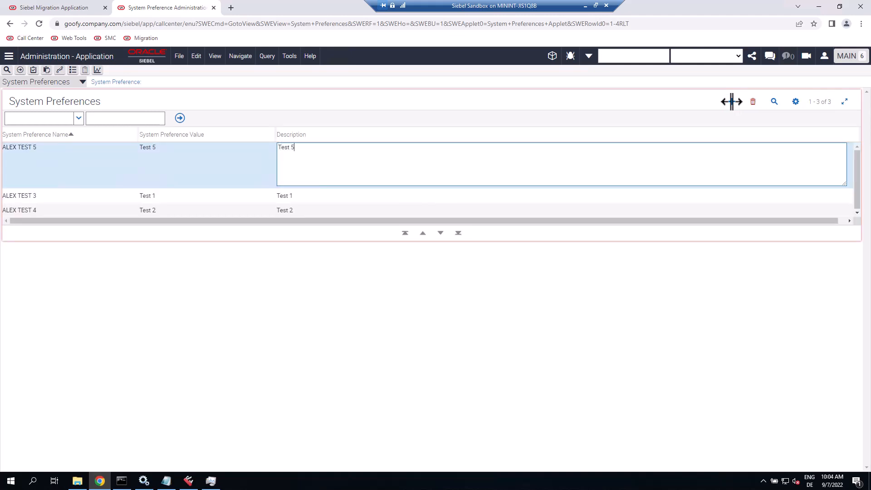
key("Tab")
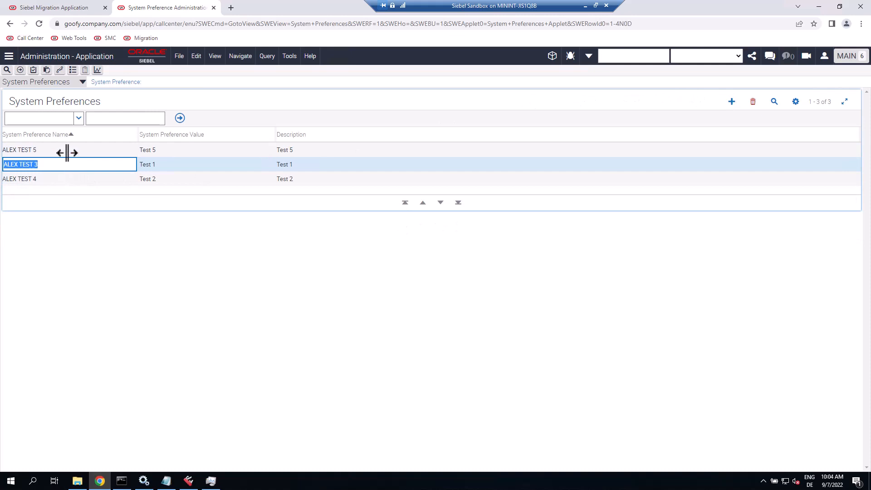
left_click(64, 152)
left_click(73, 166)
left_click(74, 176)
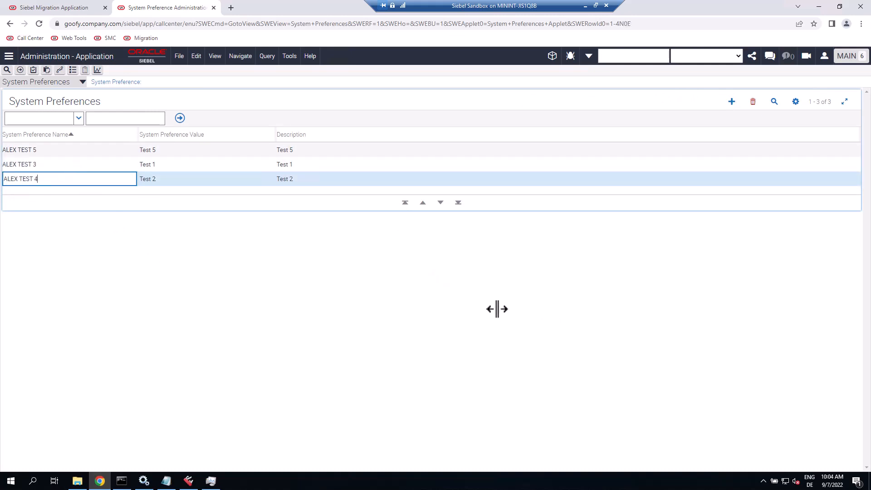
- Start a new migration plan named Import SysPref with PreDelete with the description test import
left_click(27, 7)
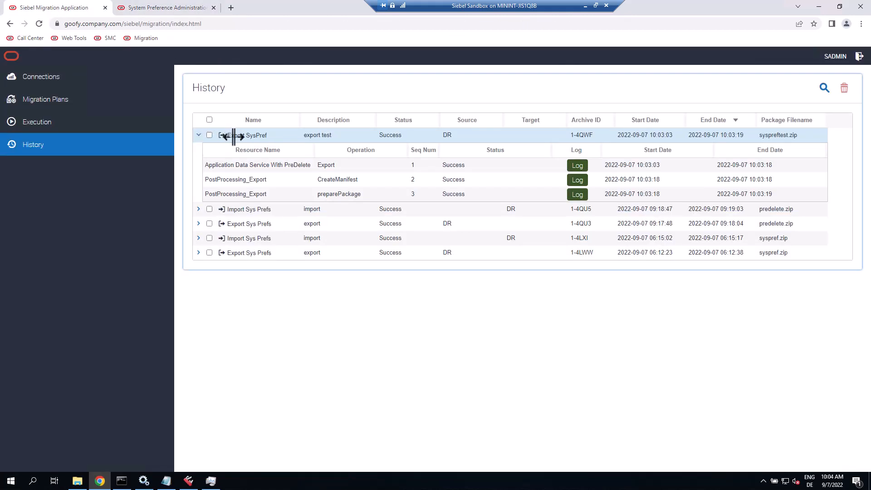
left_click(40, 99)
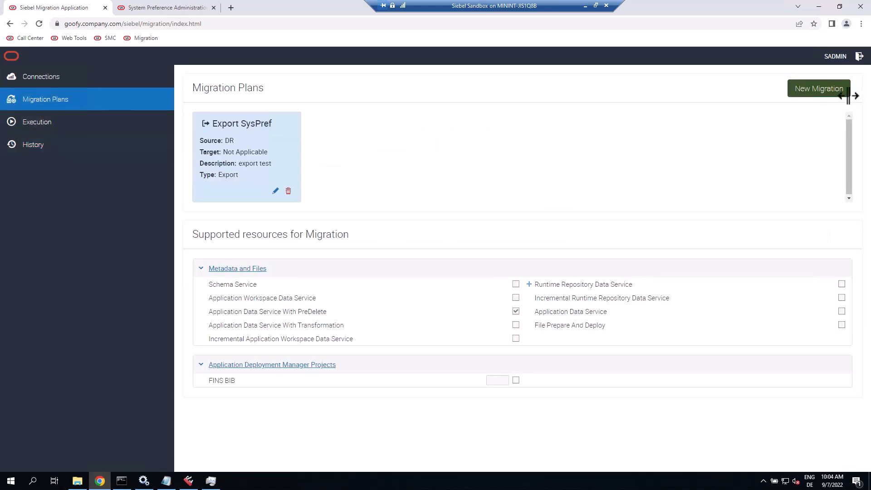
left_click(817, 88)
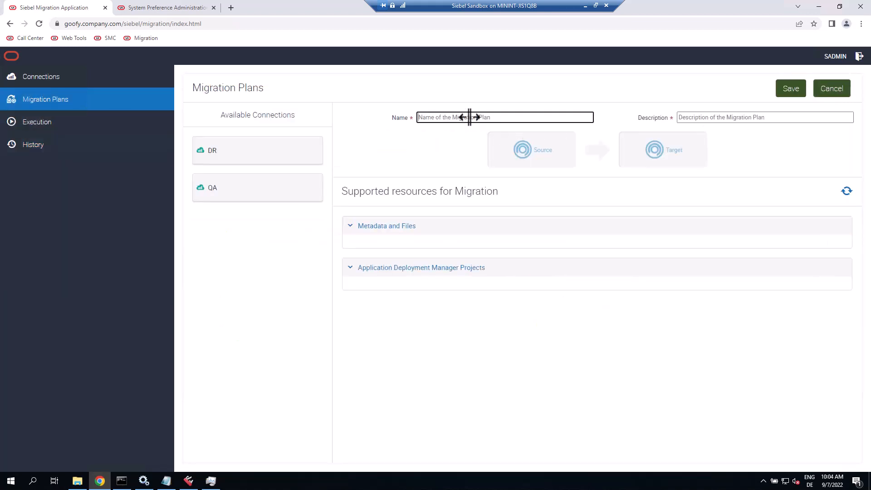
type("Import")
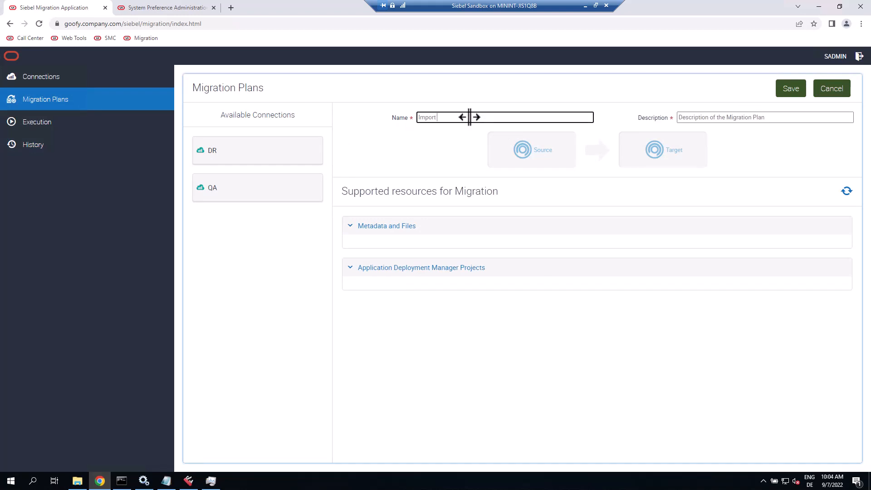
type(" SysPref with Pre")
type("Delete")
key("Tab")
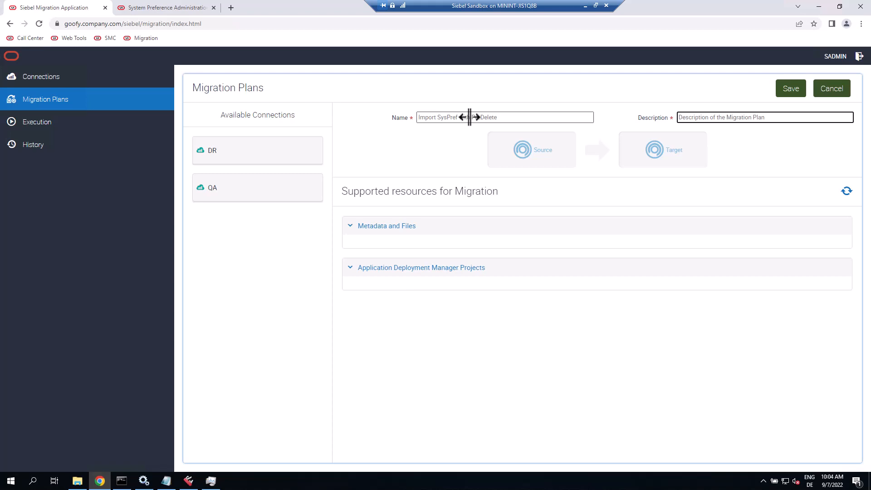
type("test import")
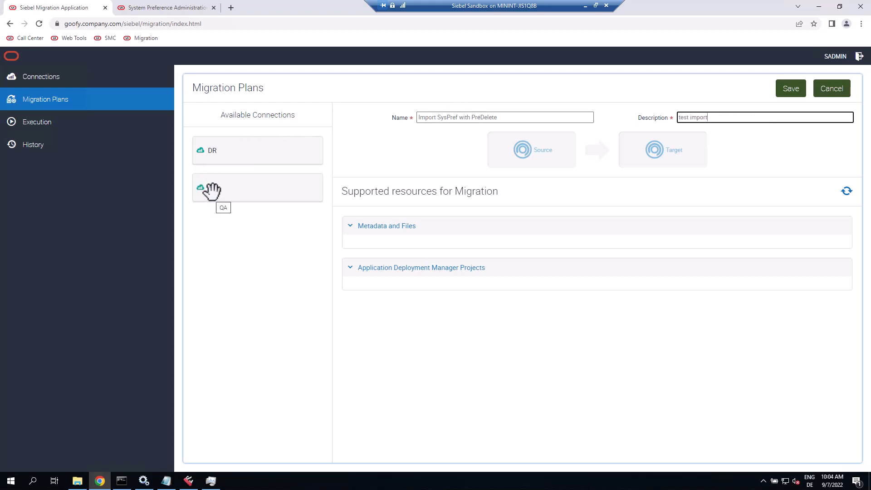
- Assign QA as the plan's target, include Application Data Service With PreDelete, and save the import-only plan
left_click_drag(211, 191, 635, 150)
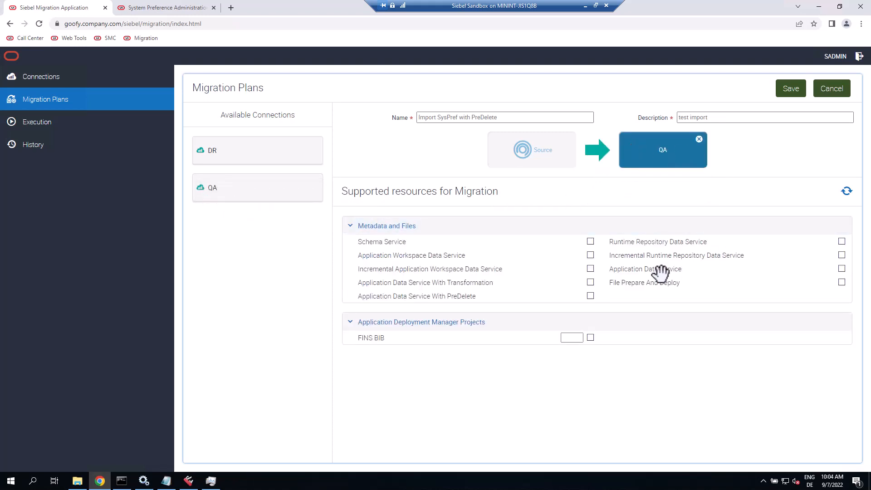
left_click(590, 295)
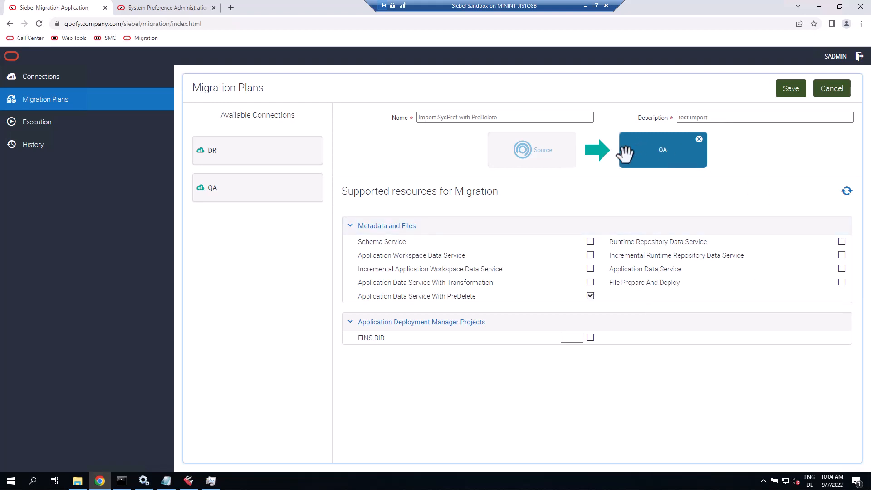
left_click(790, 88)
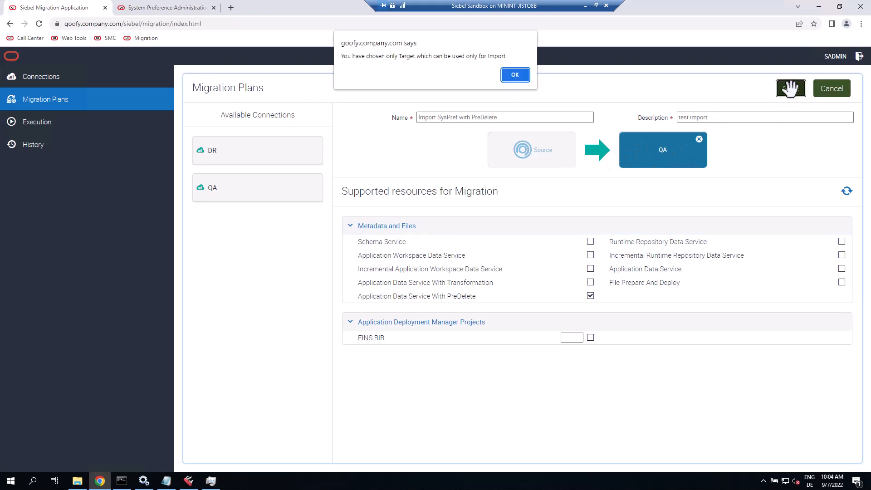
left_click(516, 74)
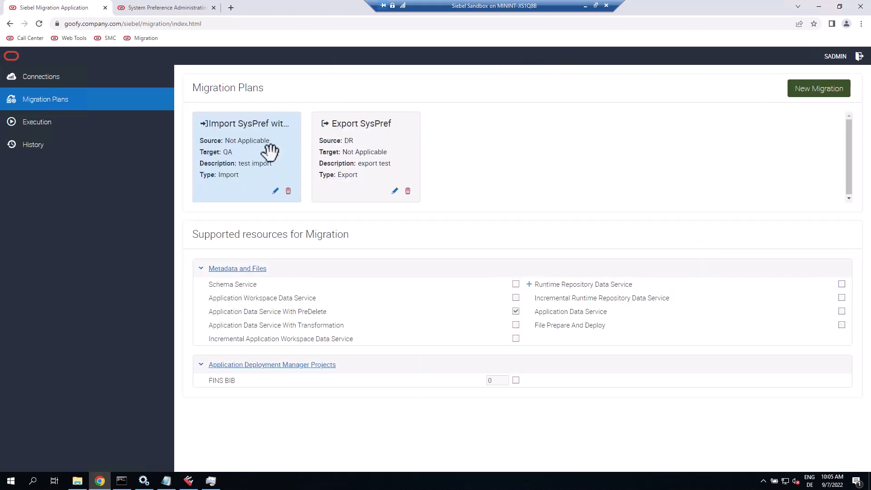
- Bring up the list of executable plans, then copy the file name syspreftest.zip from the migration folder in File Explorer
left_click(50, 117)
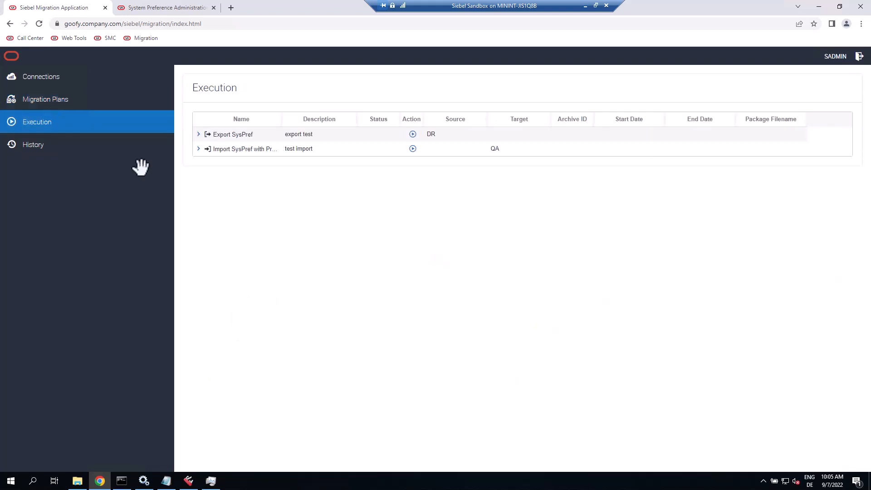
left_click(76, 480)
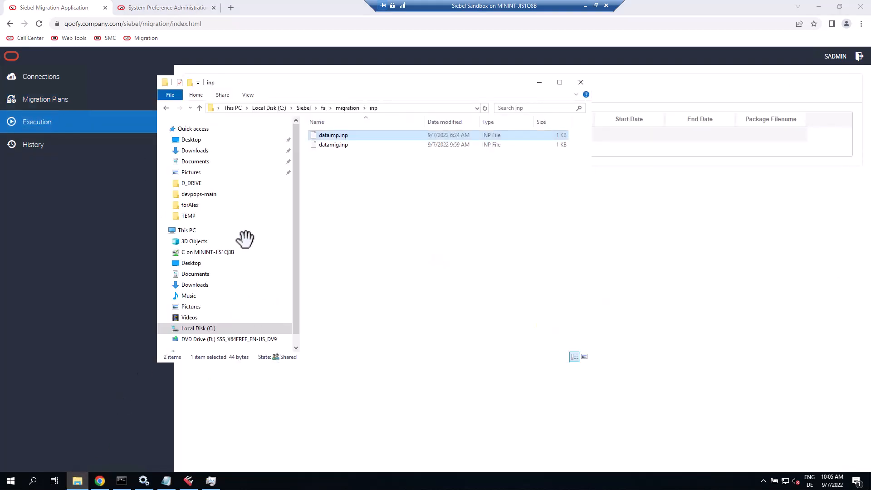
left_click(347, 107)
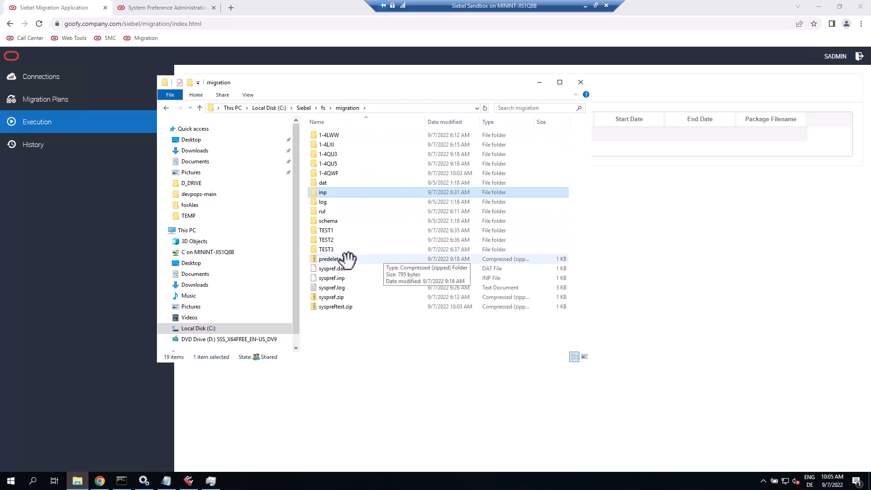
left_click(339, 307)
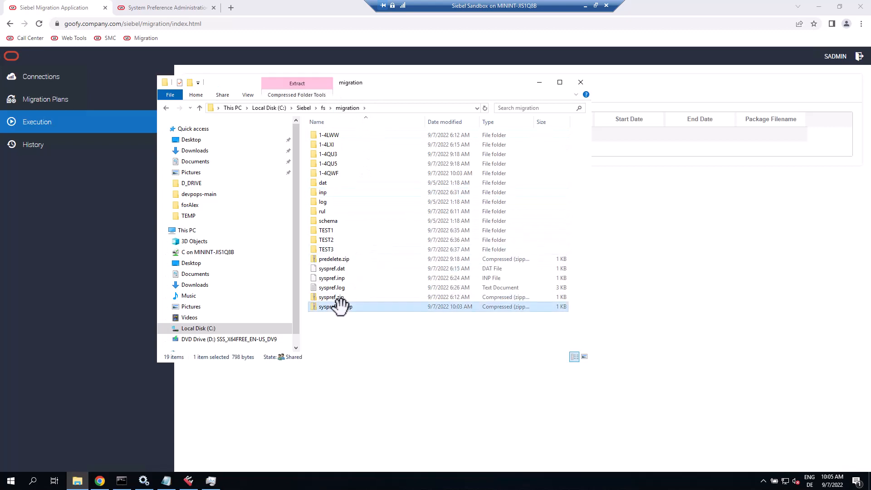
left_click(340, 307)
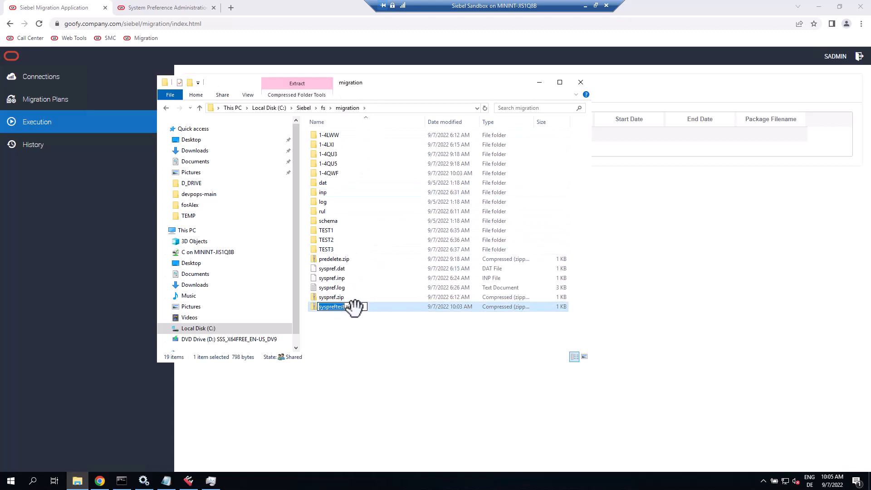
right_click(320, 305)
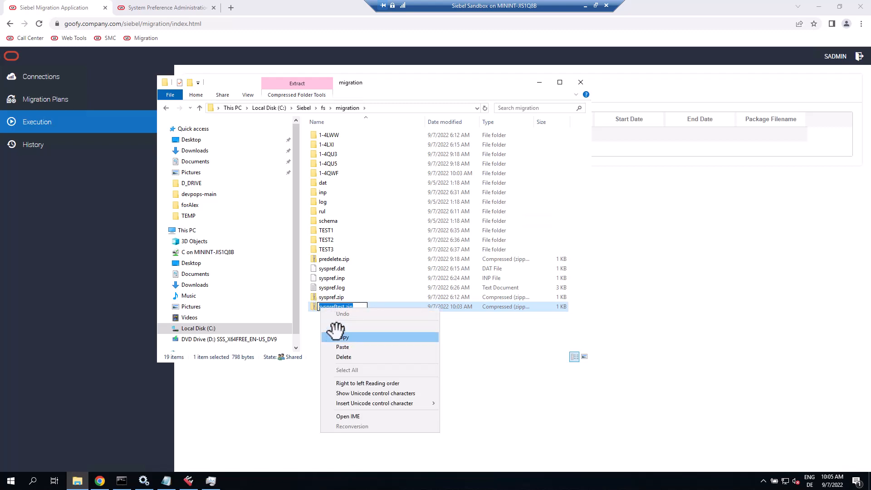
left_click(334, 329)
left_click(337, 313)
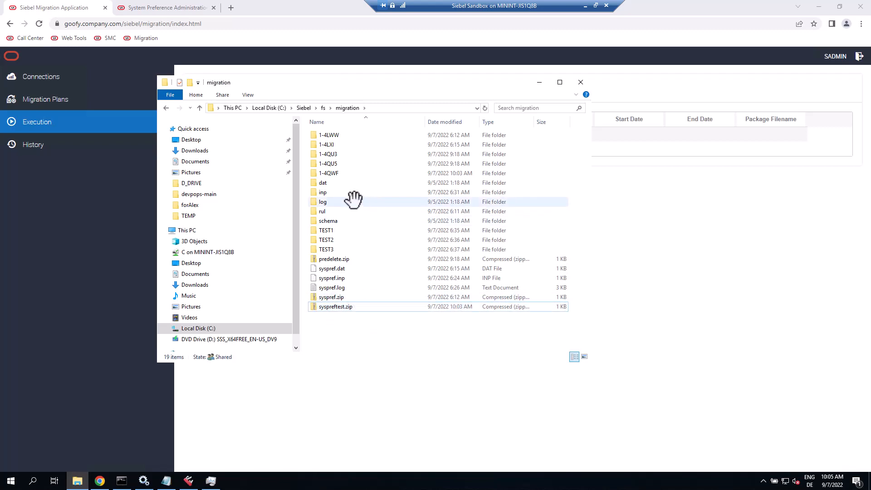
- Locate dataimp.inp in the migration folder's inp subfolder and return to the migration application
double_click(325, 189)
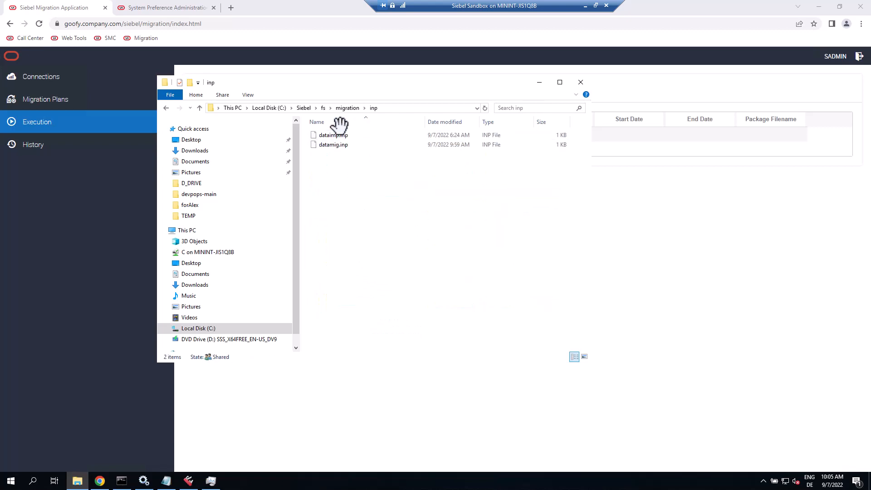
left_click(336, 134)
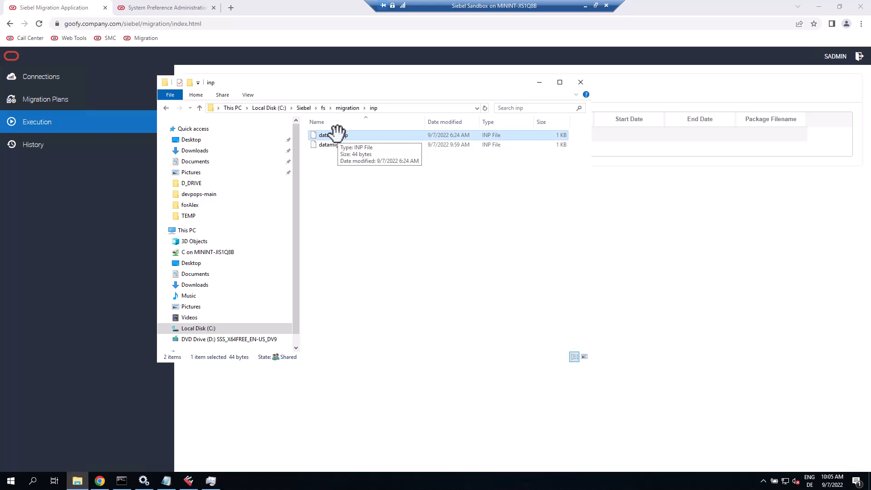
left_click(648, 241)
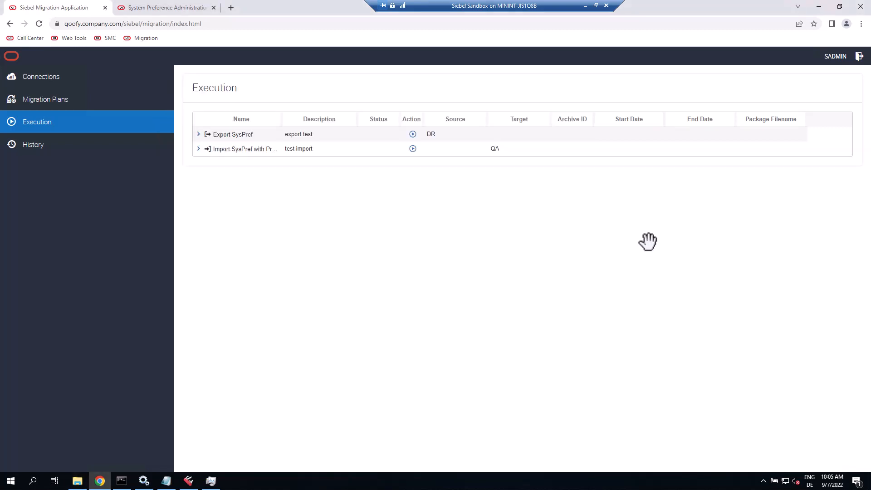
- Execute the Import SysPref with PreDelete plan using the package file syspreftest.zip
left_click(412, 147)
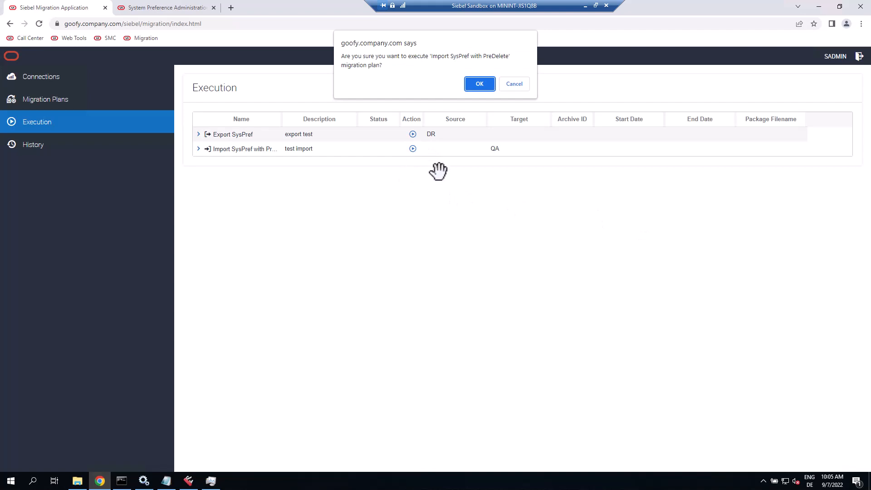
left_click(475, 84)
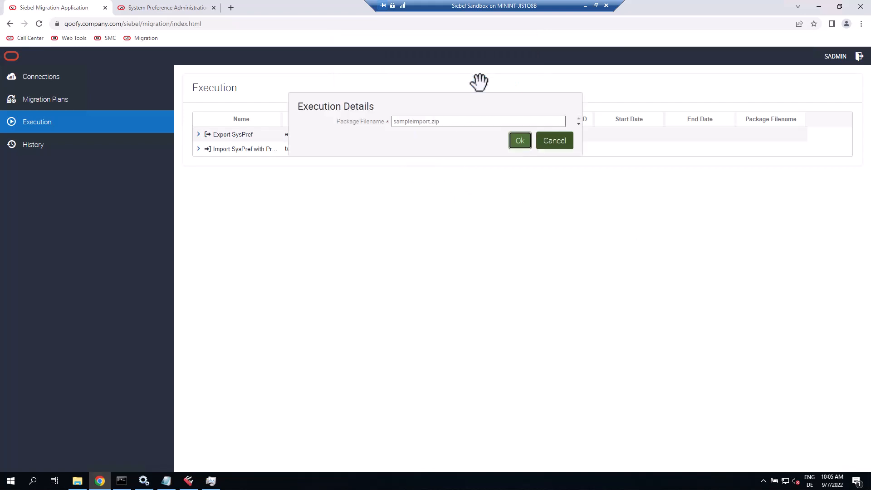
double_click(425, 121)
type("syspreftest.zip")
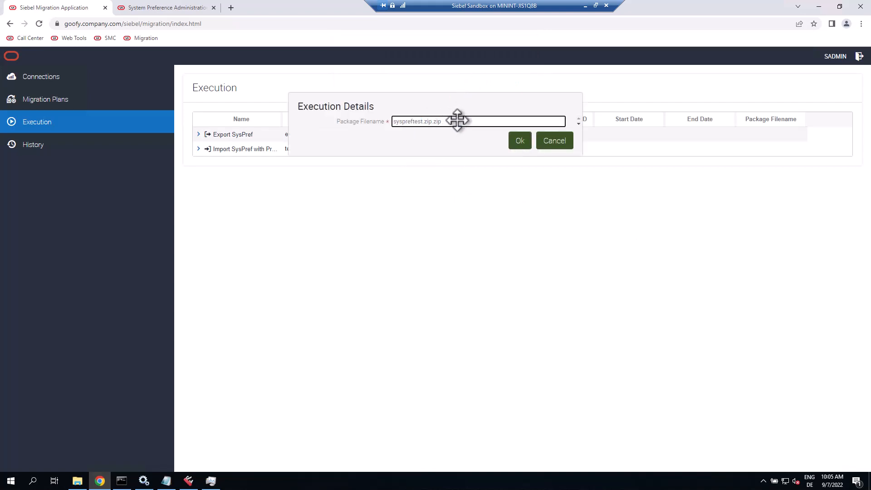
left_click(520, 140)
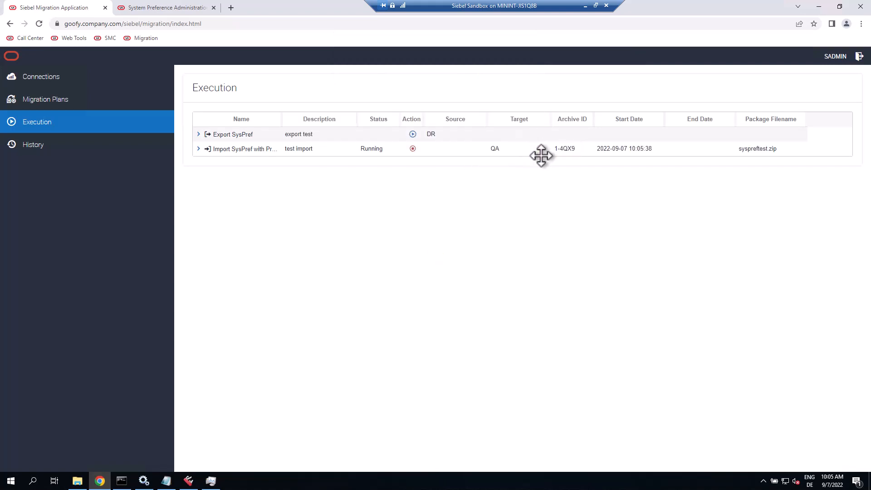
- Examine the PreDelete import's log for the dataimp.inp path, the /w Y option and the S_SYS_PREF deleted and imported lines
left_click(199, 149)
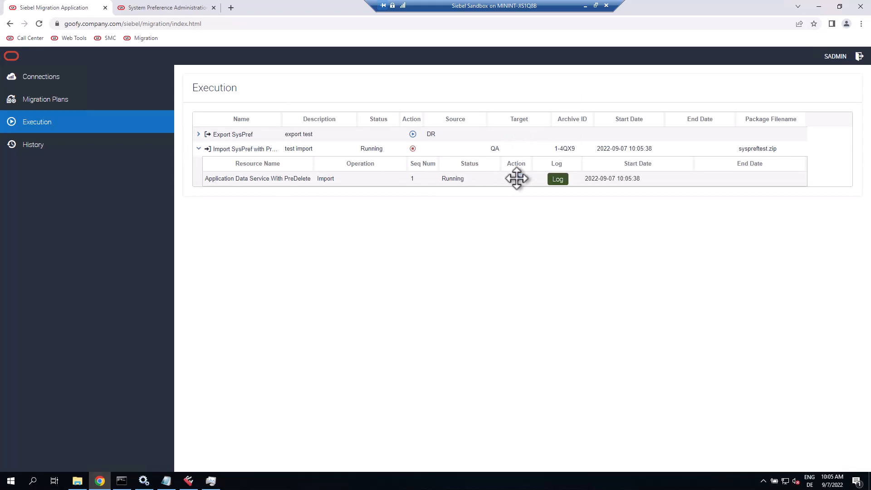
left_click(564, 180)
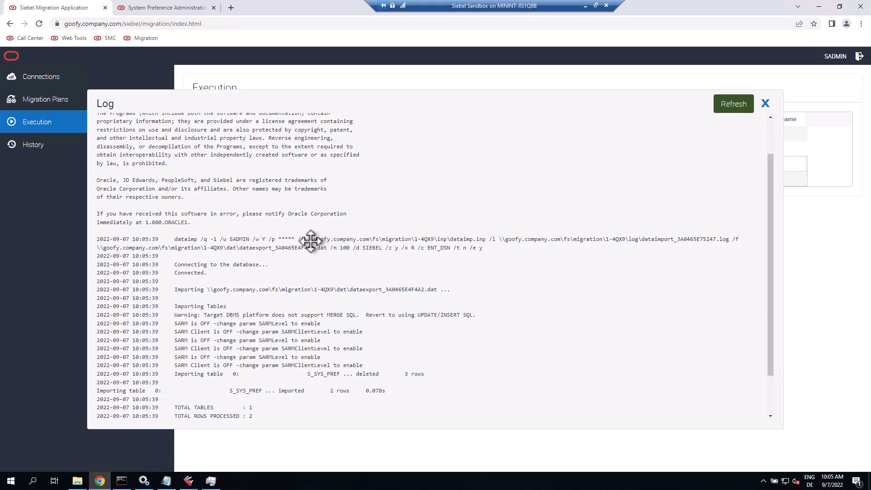
left_click_drag(298, 240, 486, 241)
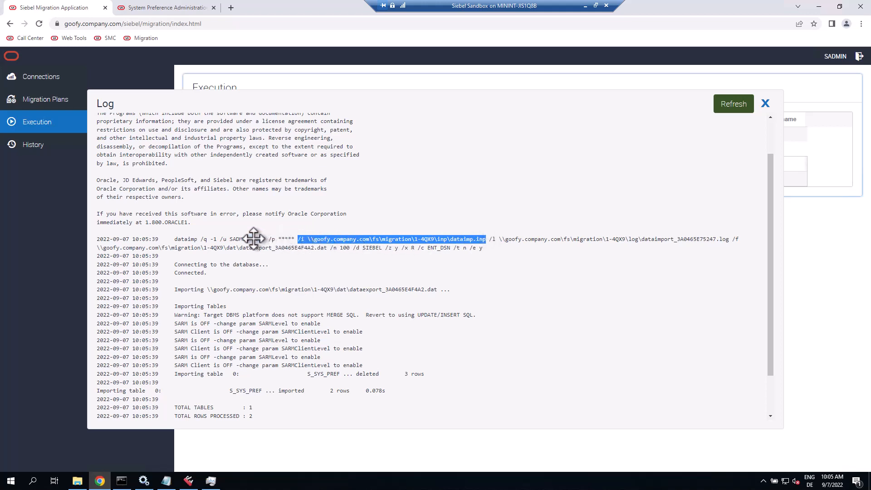
left_click_drag(253, 239, 276, 240)
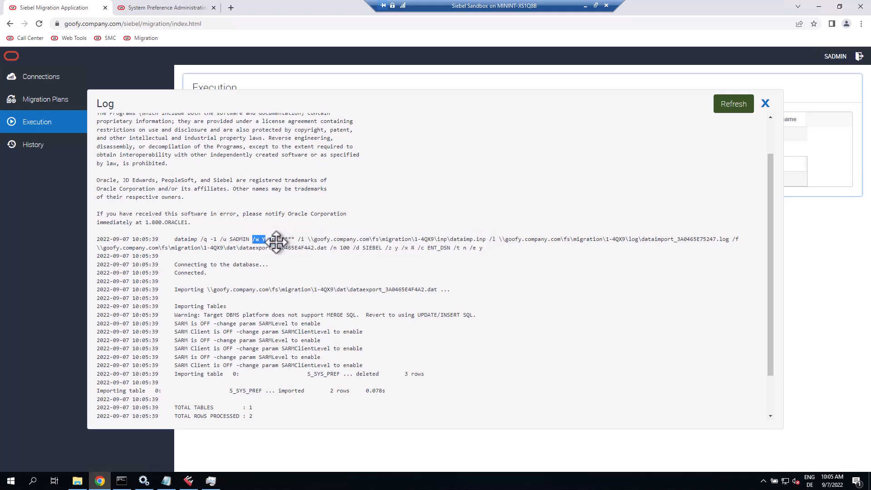
scroll(348, 352, "down", 1)
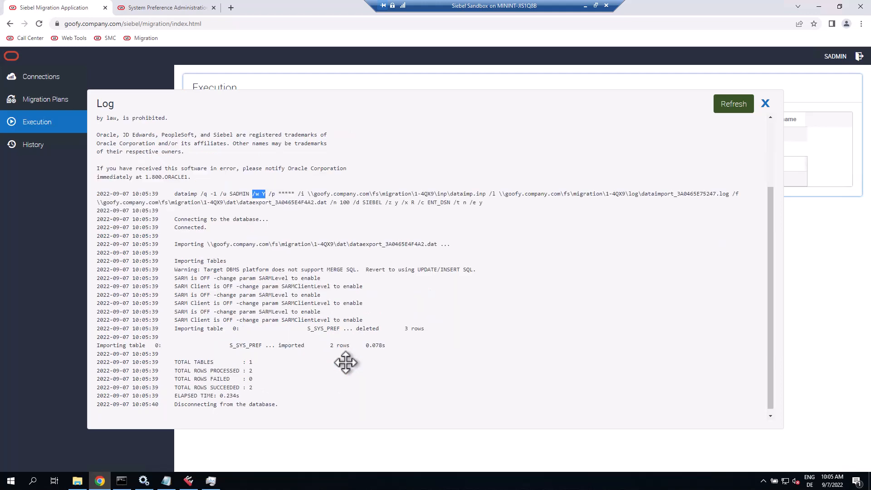
left_click_drag(308, 329, 428, 328)
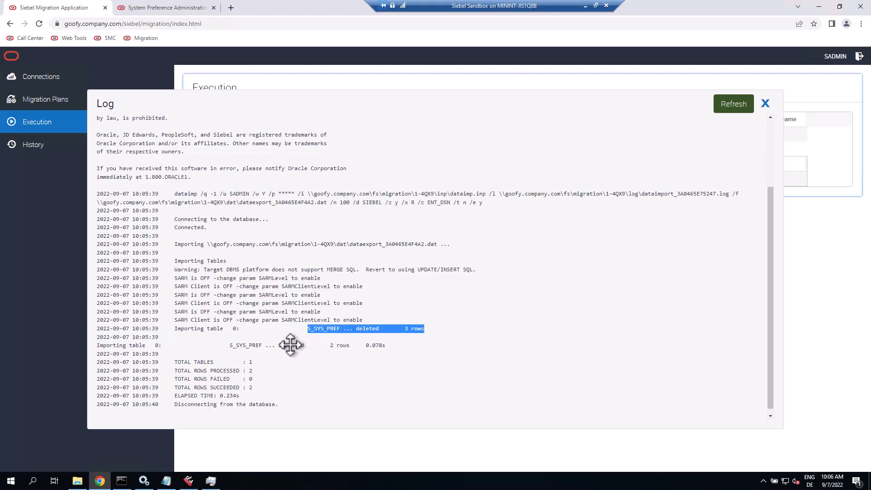
left_click_drag(291, 345, 414, 346)
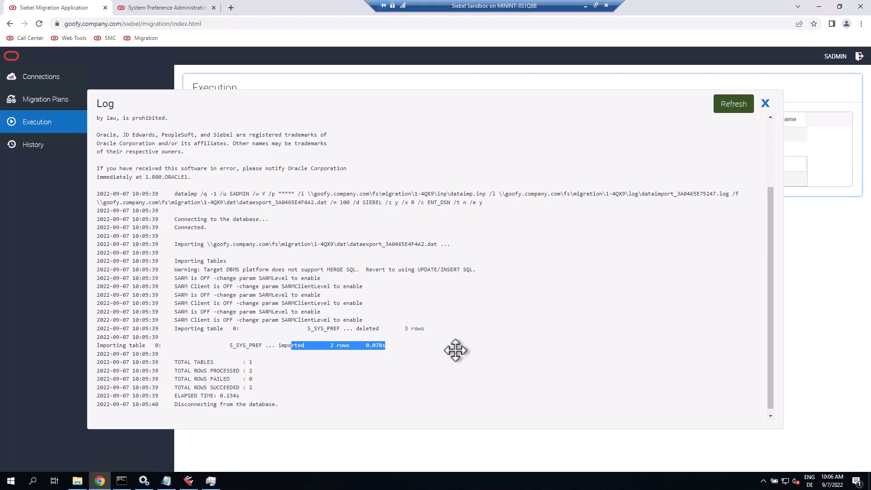
- Query the system preferences for ALEX* to check the records after the import, and return to the import log
left_click(181, 7)
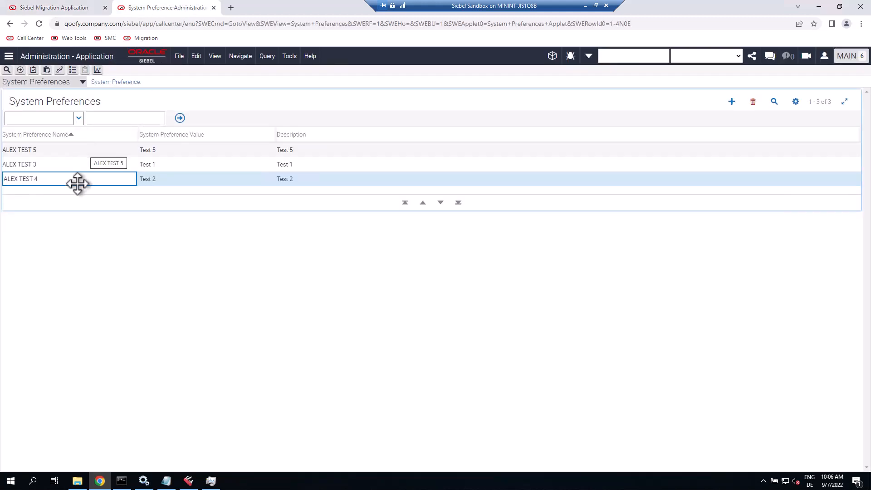
left_click(657, 102)
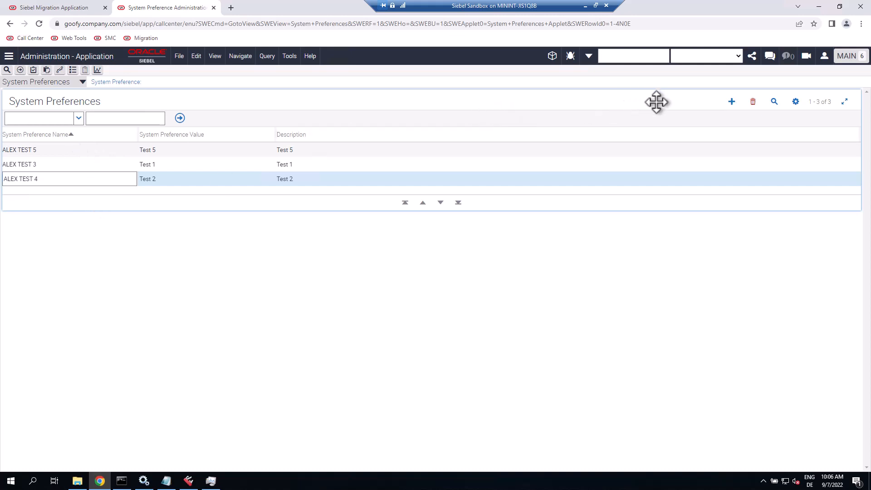
key("ctrl+q")
type("ALEX*")
key("Return")
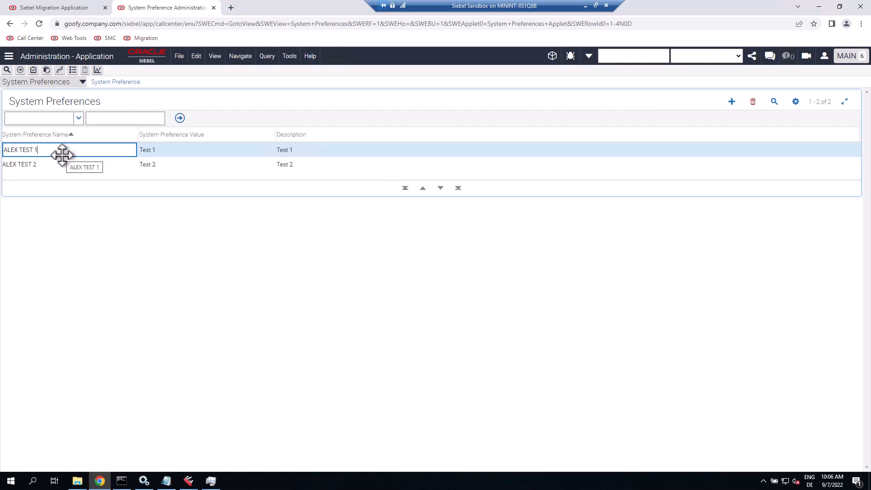
left_click(59, 8)
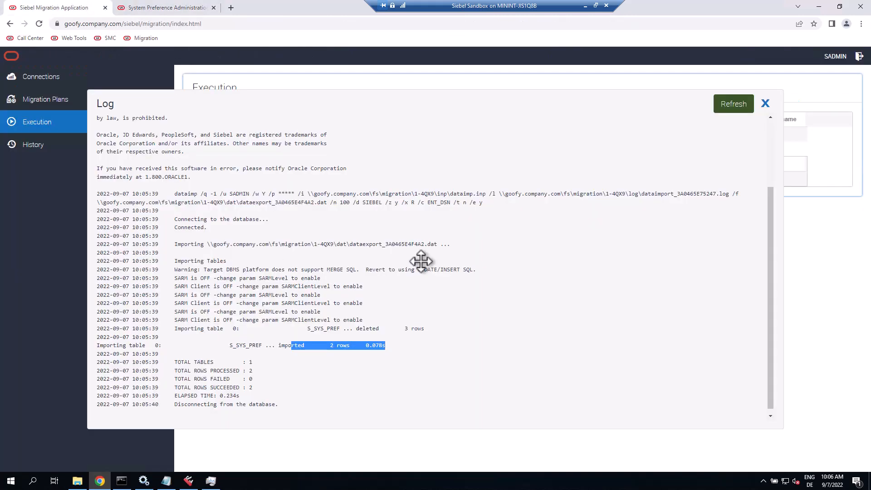